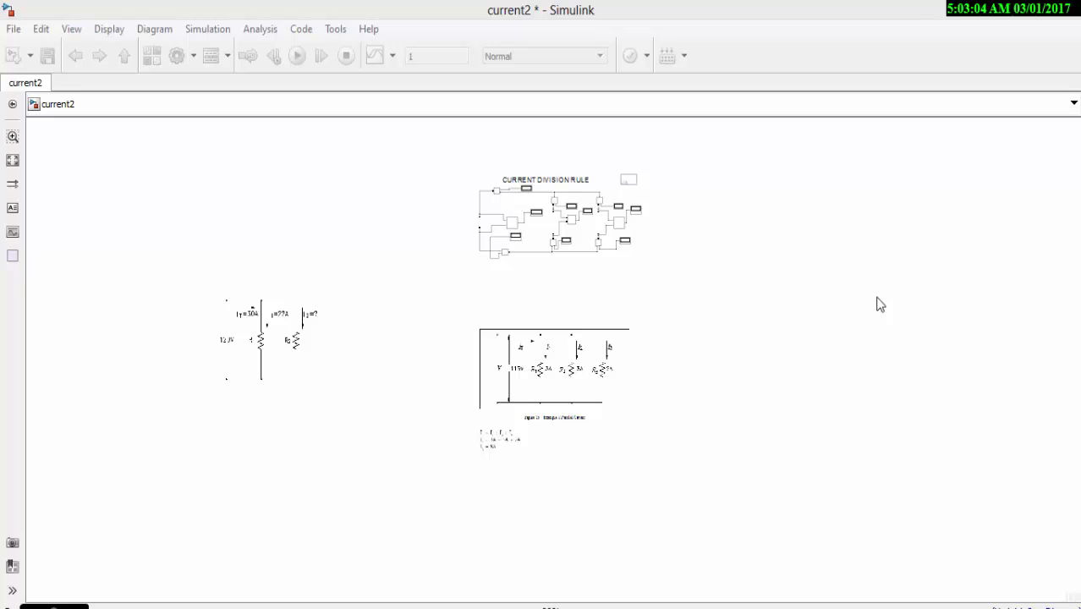
Step: In the current2 model window, open the File menu and show the New submenu
left_click(420, 198)
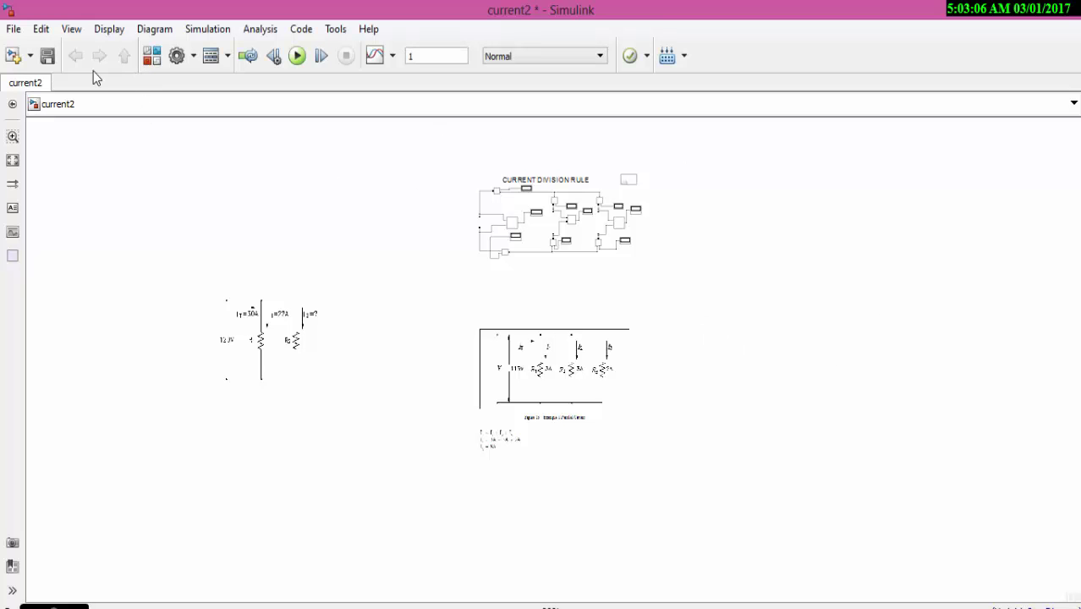
left_click(16, 29)
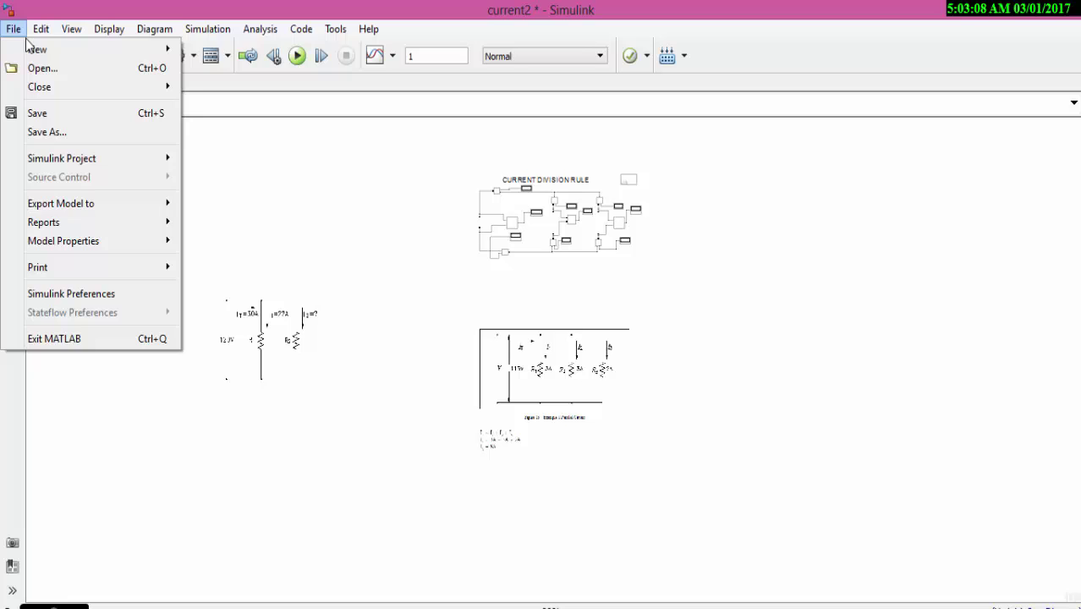
mouse_move(31, 53)
key("Escape")
key("Escape")
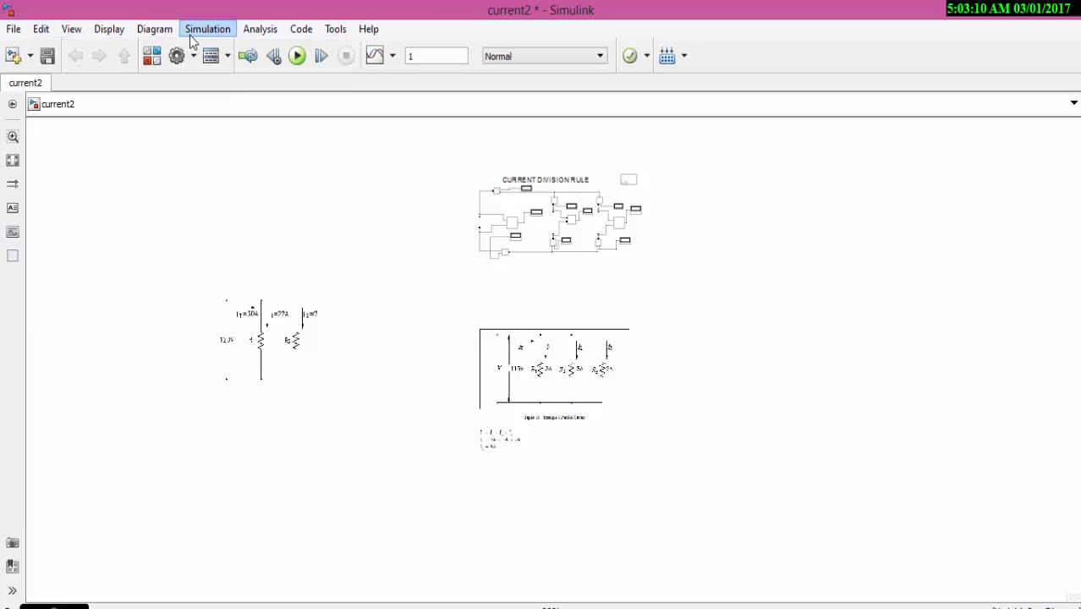
left_click(14, 29)
mouse_move(14, 49)
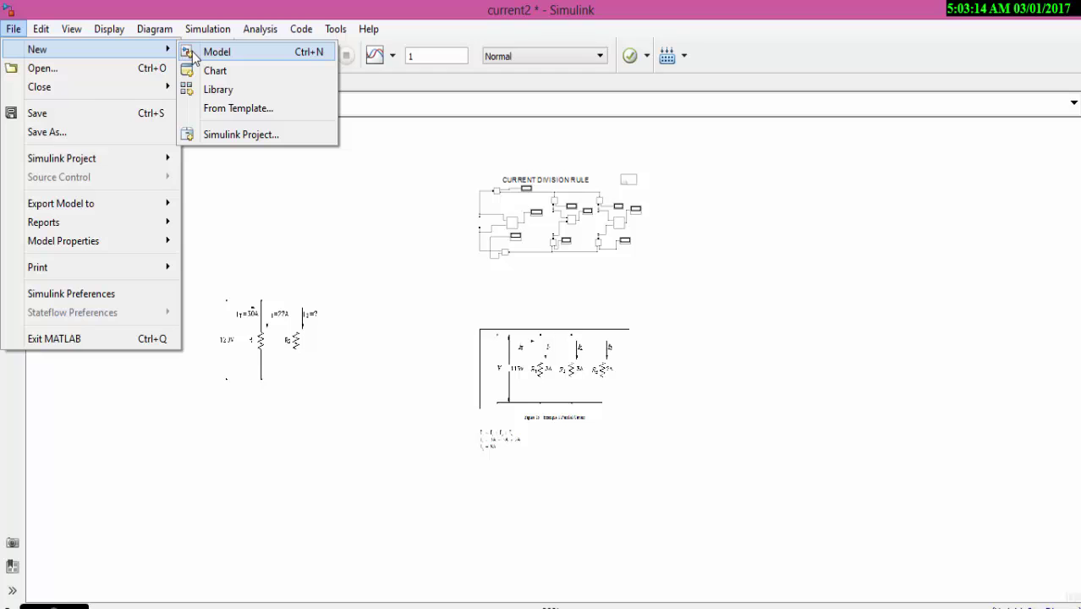
Step: Create a new blank model via File > New > Model and maximize its window
left_click(273, 54)
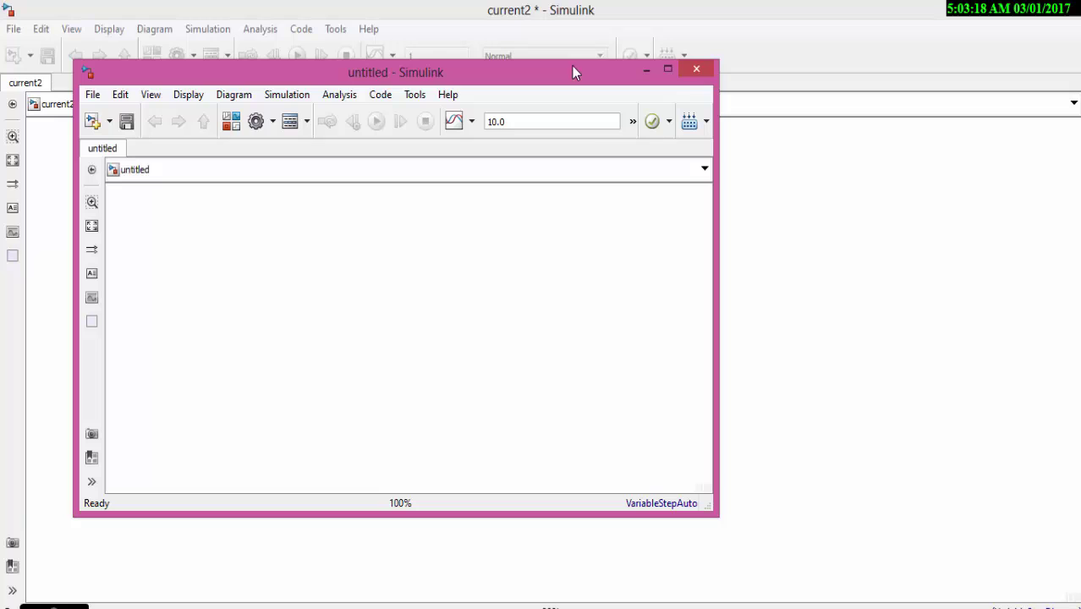
left_click(697, 70)
left_click(670, 71)
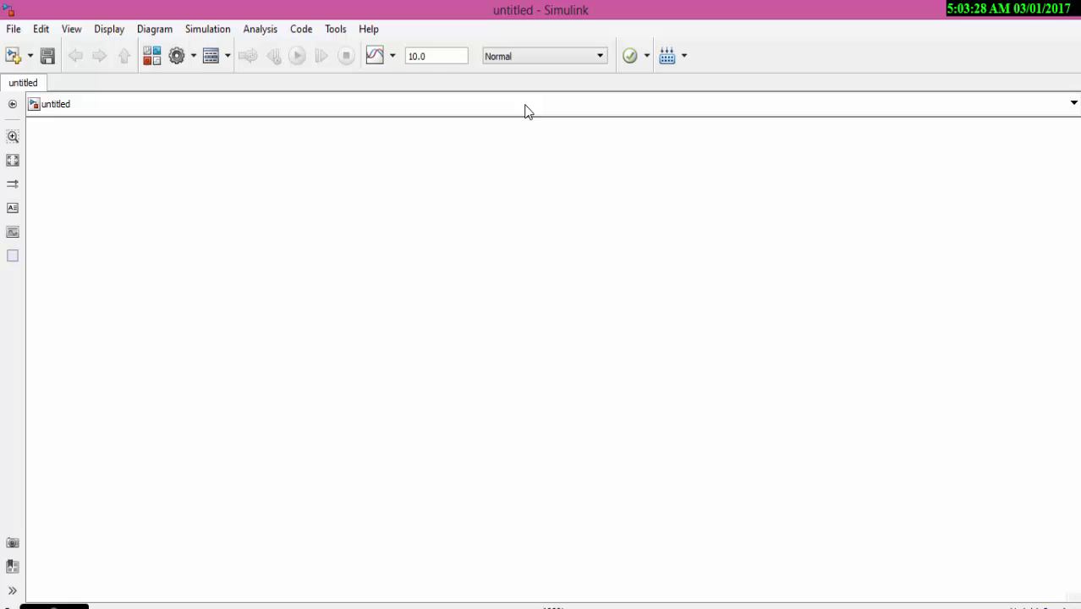
Step: Place a text annotation on the blank canvas and set its font size to 36
left_click(12, 208)
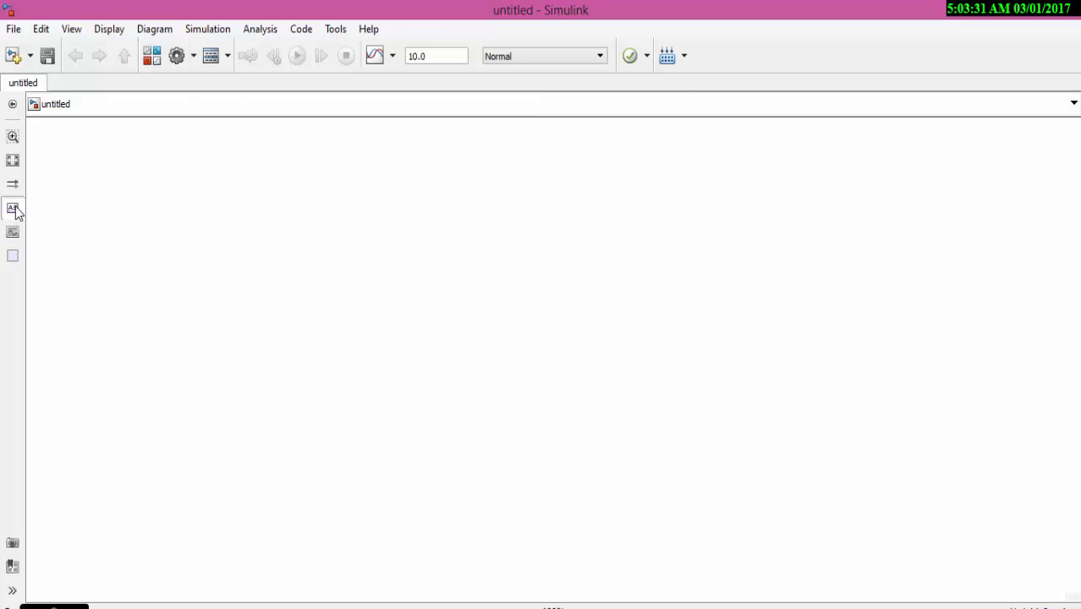
left_click(369, 203)
left_click(488, 158)
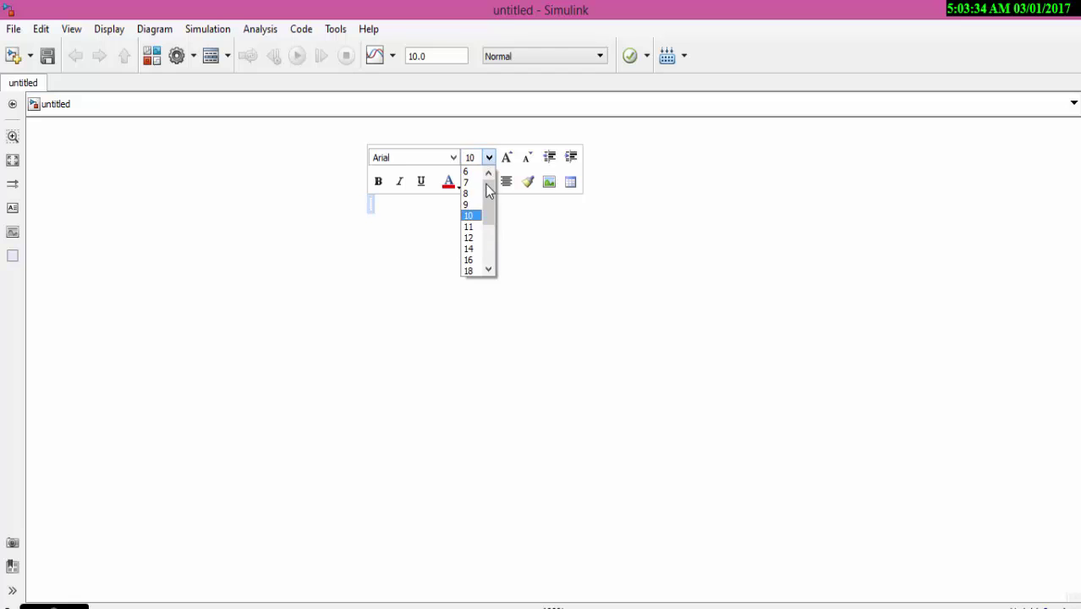
scroll(487, 258, "down", 3)
left_click(472, 250)
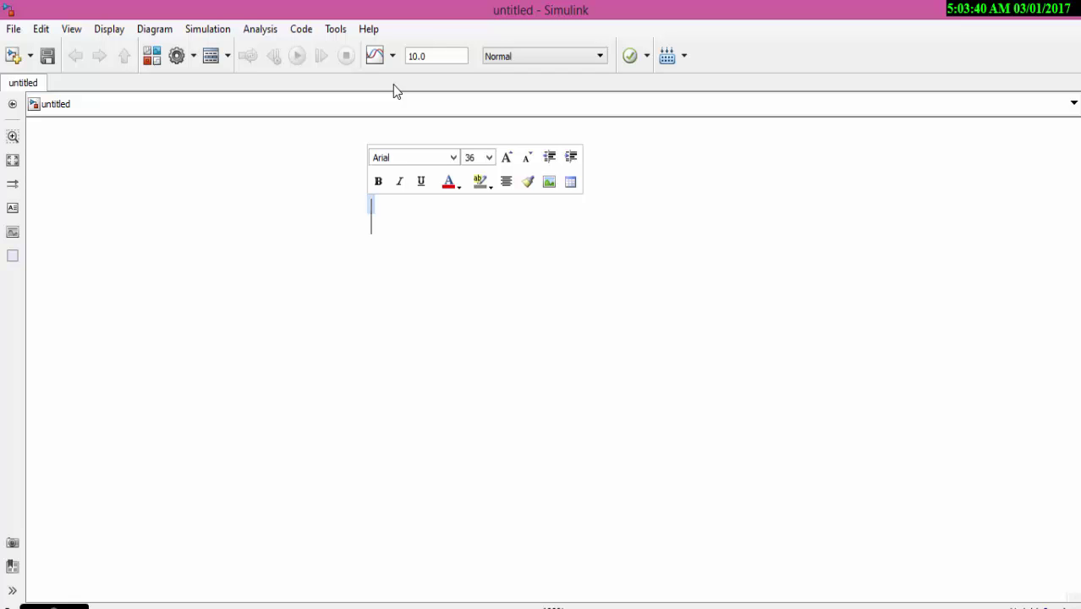
Step: Enter the annotation text 'RMS AND AVERAGE VALUE FOR AC' and finish editing it
type("rms")
key("BackSpace")
key("BackSpace")
key("BackSpace")
key("BackSpace")
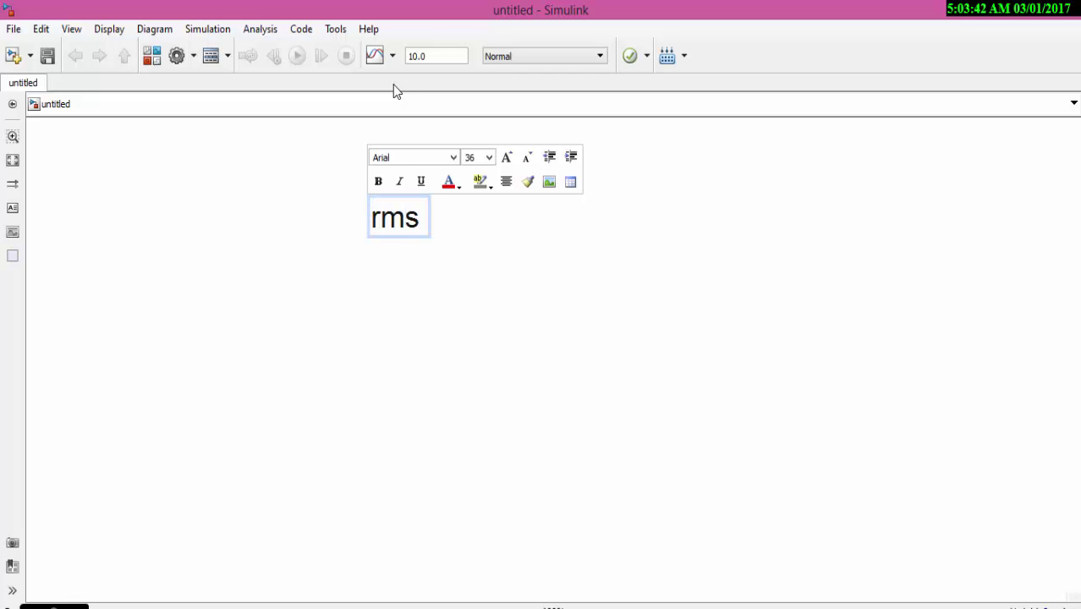
type("RMS AND ")
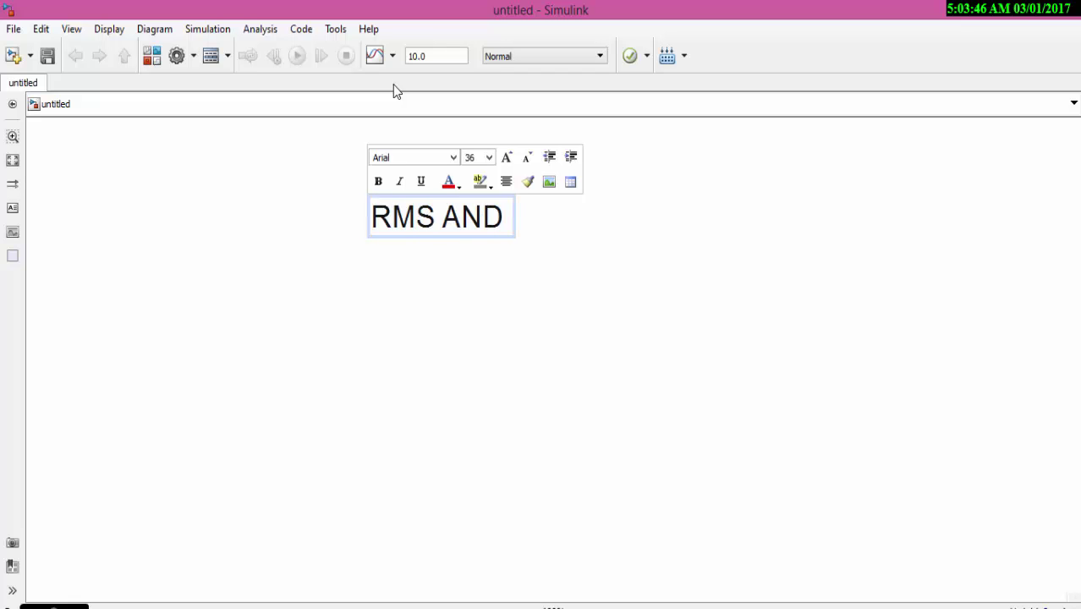
type("AVER")
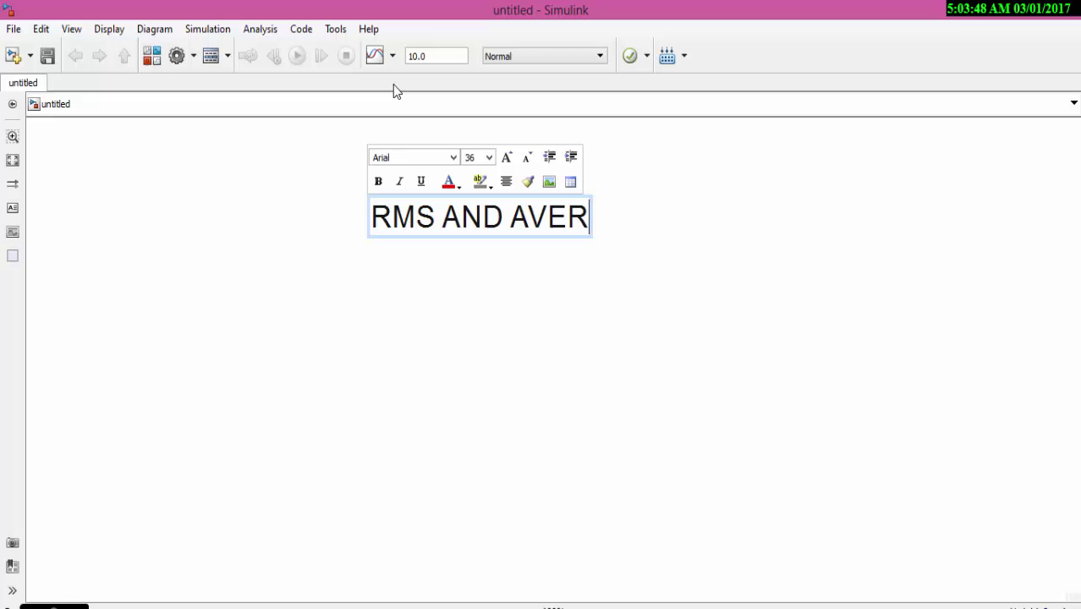
type("AGE VAL")
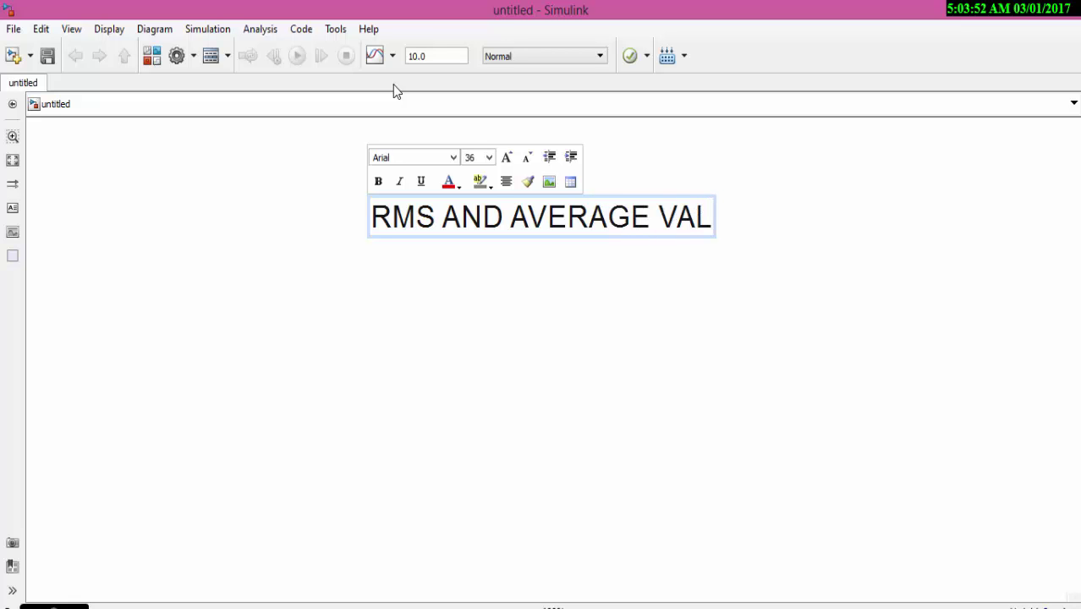
type("UE IN")
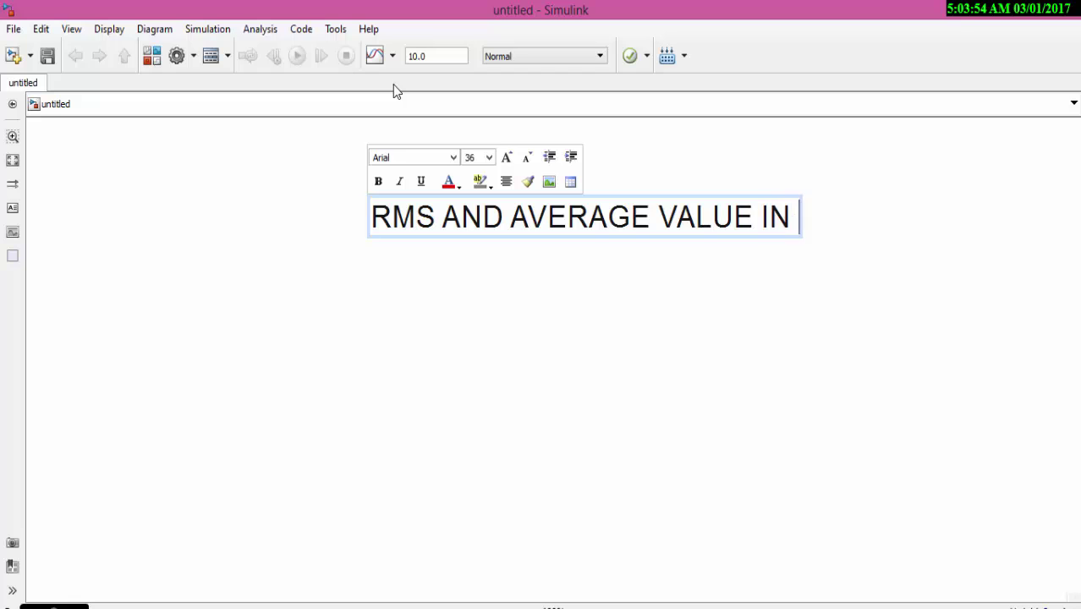
key("BackSpace")
key("BackSpace")
key("BackSpace")
key("BackSpace")
type("F")
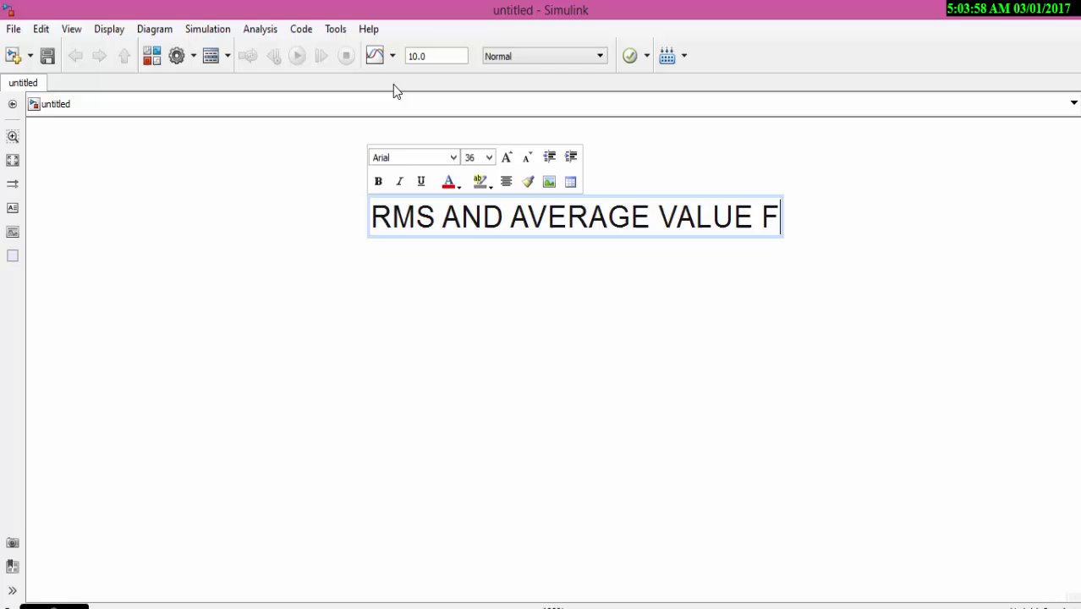
type("OR AC")
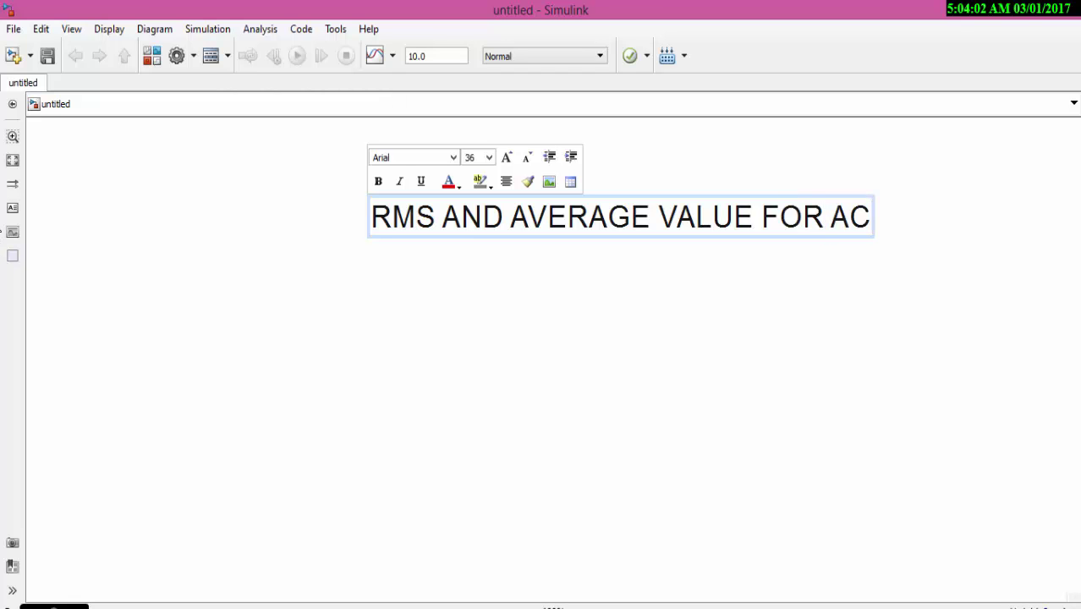
left_click(378, 302)
left_click(513, 215)
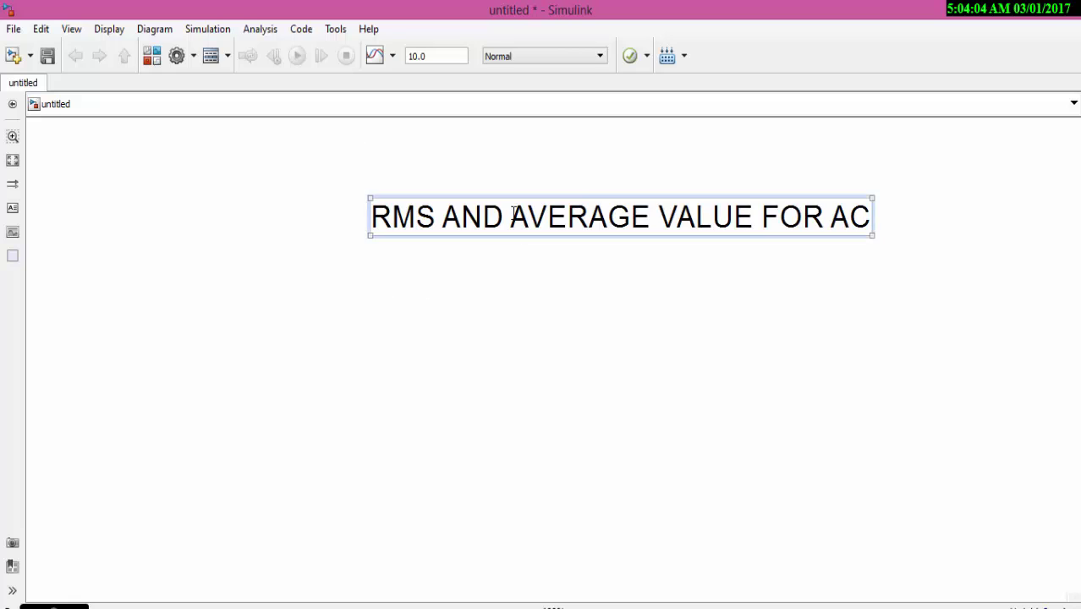
left_click(512, 214)
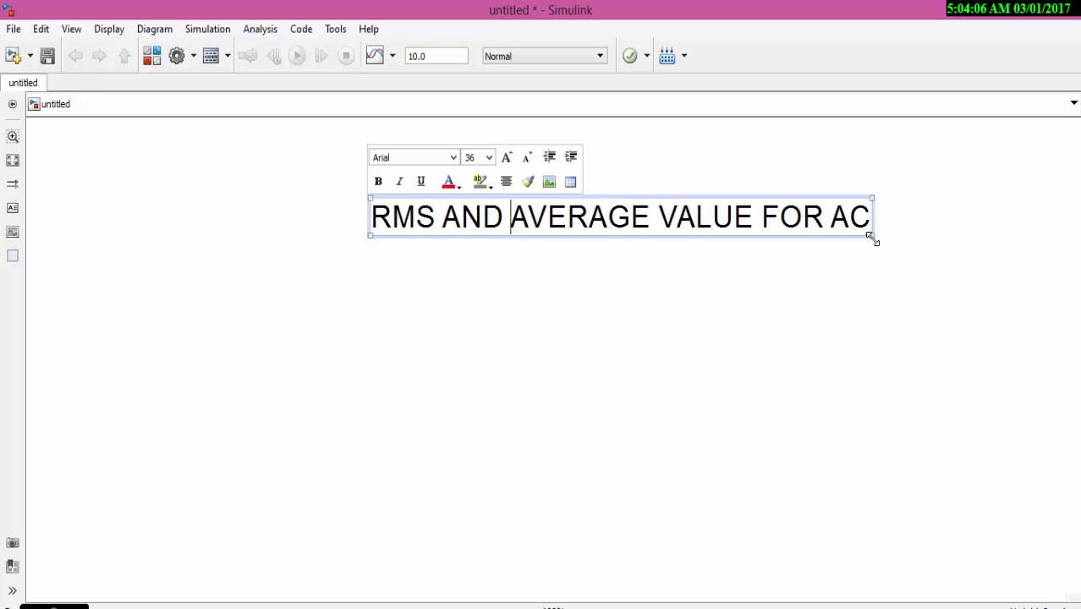
key("Escape")
Step: Add the AC Voltage Source from the Electrical Sources library to the untitled model
left_click(452, 279)
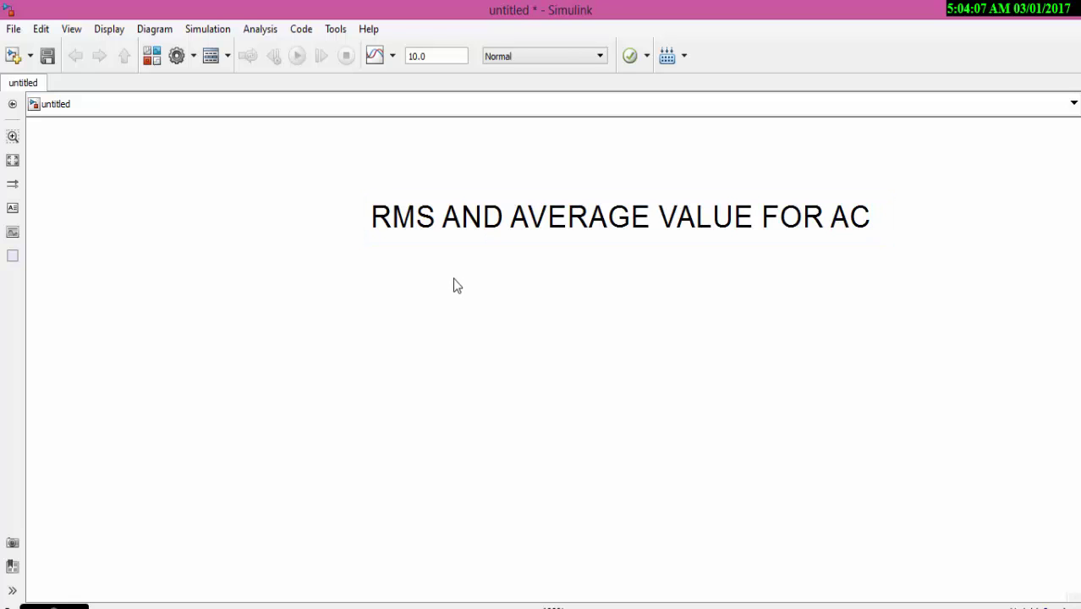
left_click(149, 57)
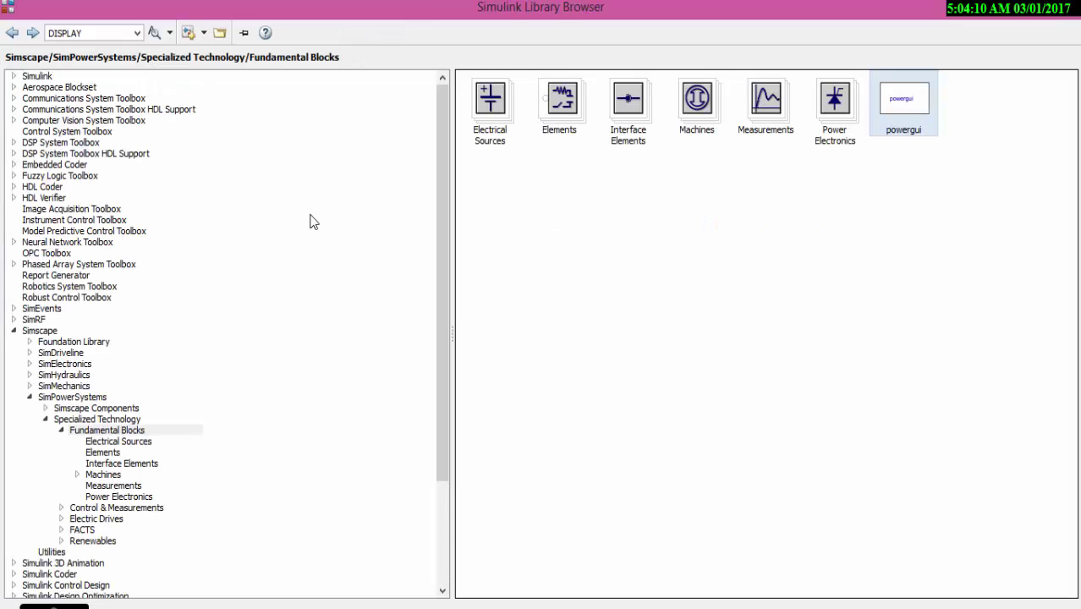
double_click(503, 113)
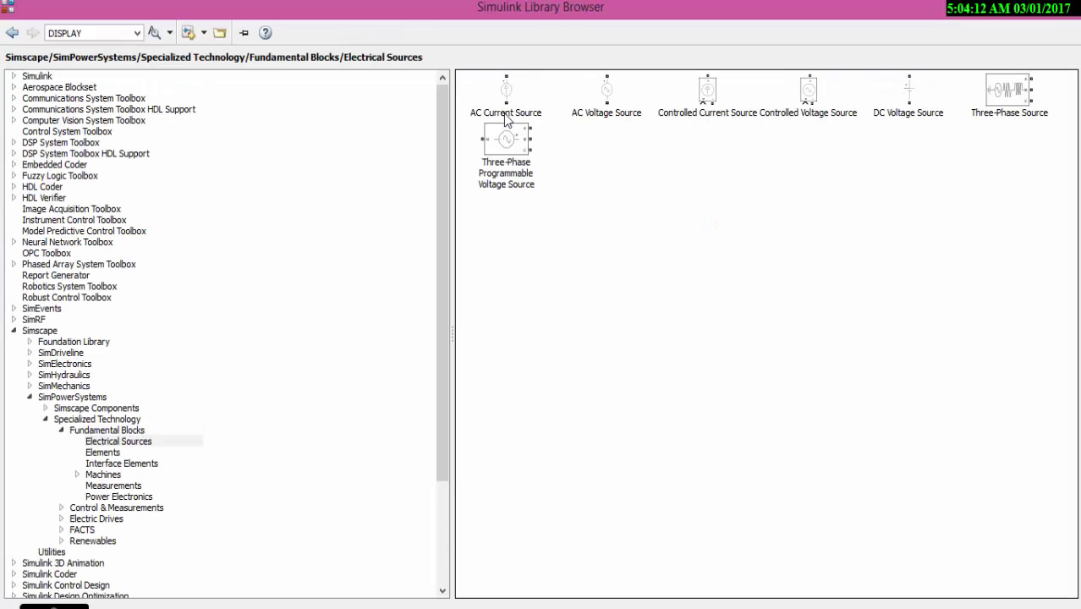
left_click(578, 116)
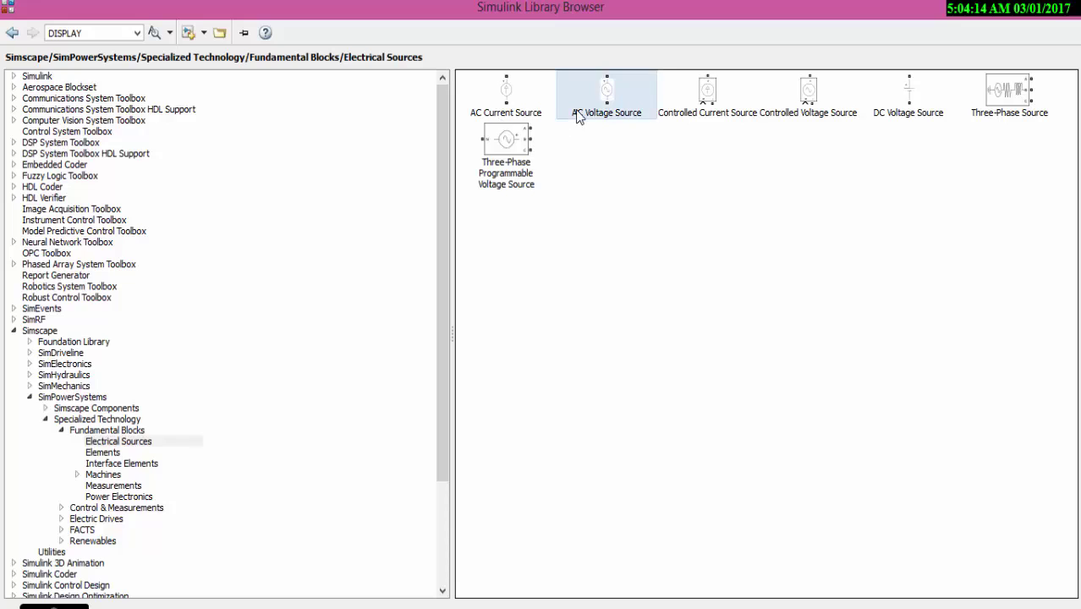
left_click(505, 119)
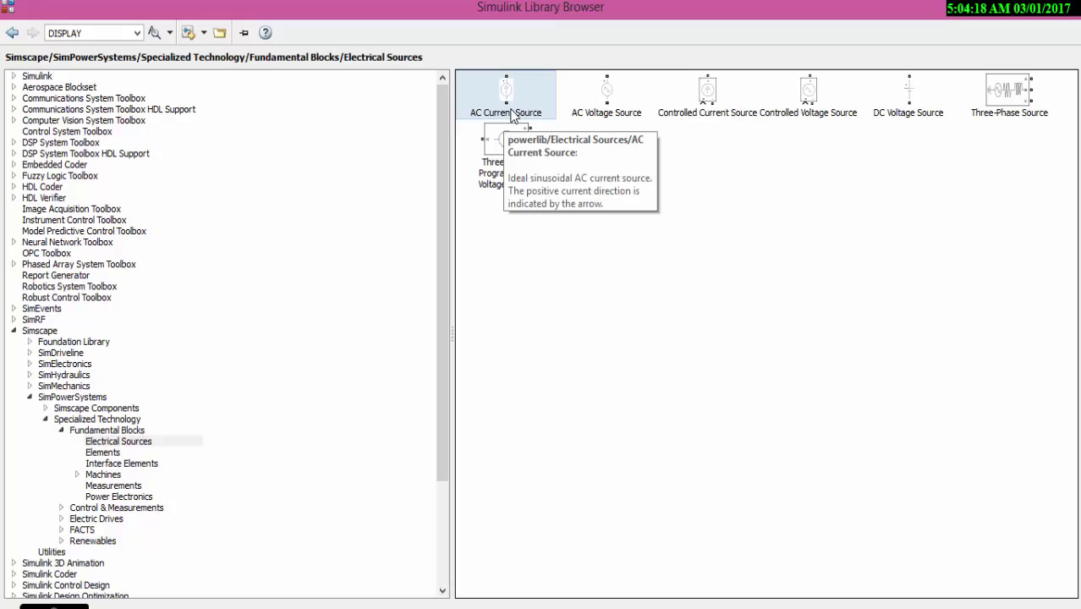
left_click(623, 113)
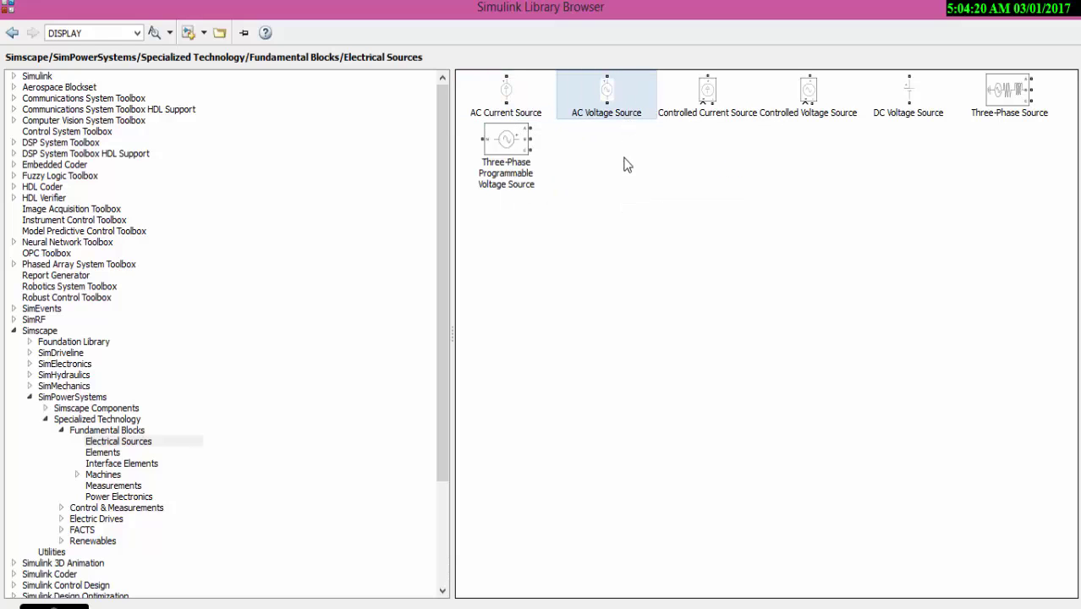
right_click(620, 113)
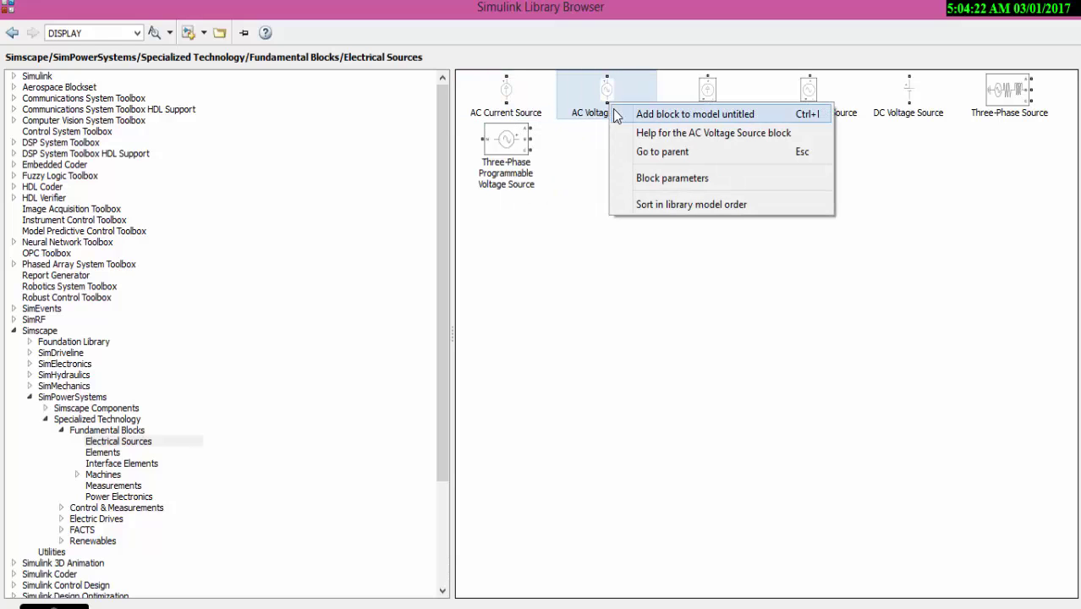
left_click(623, 120)
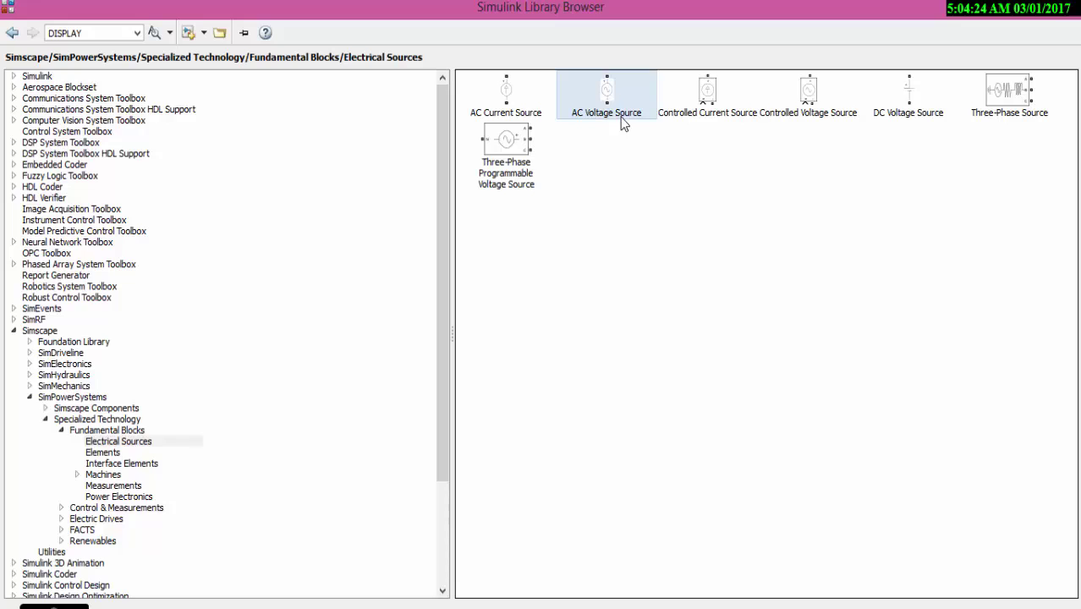
Step: Add the Series RLC Branch block from the Elements library to the model
left_click(12, 32)
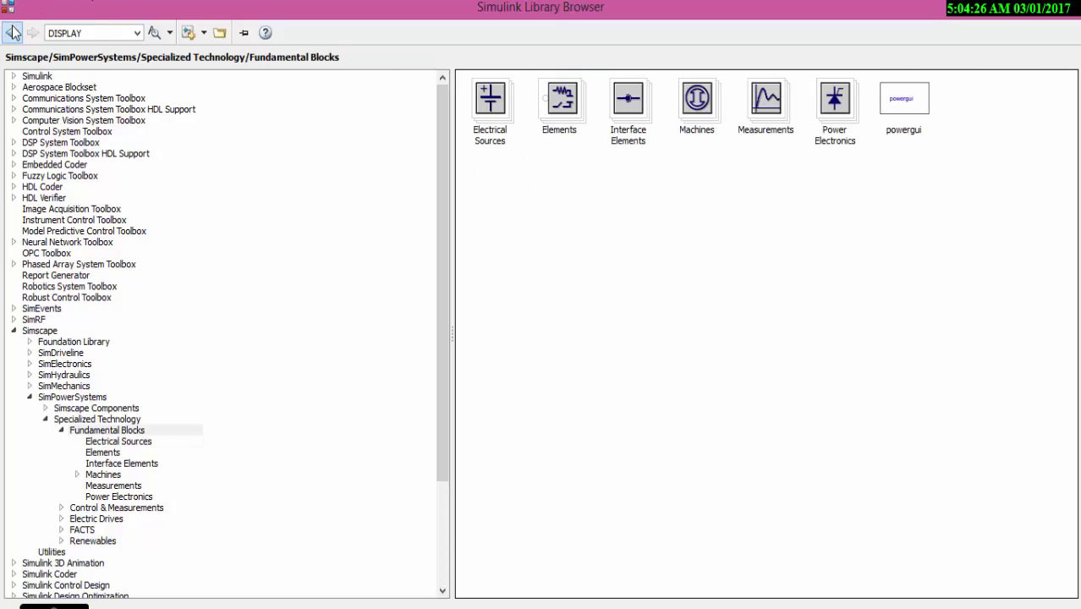
double_click(578, 101)
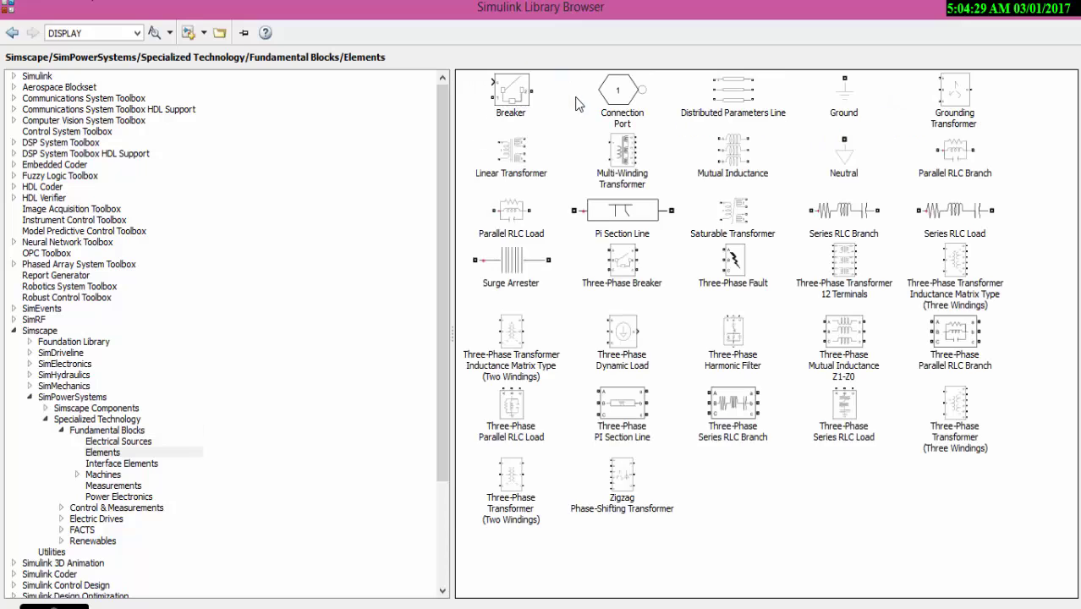
right_click(843, 203)
left_click(856, 212)
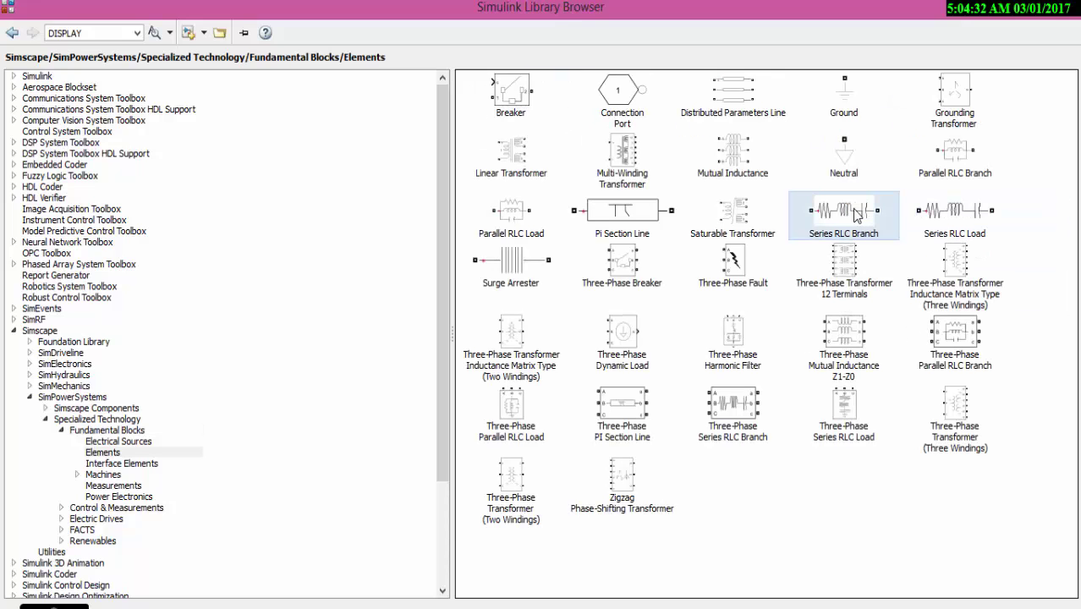
Step: Add the Current Measurement and Voltage Measurement blocks from the Measurements library
left_click(13, 38)
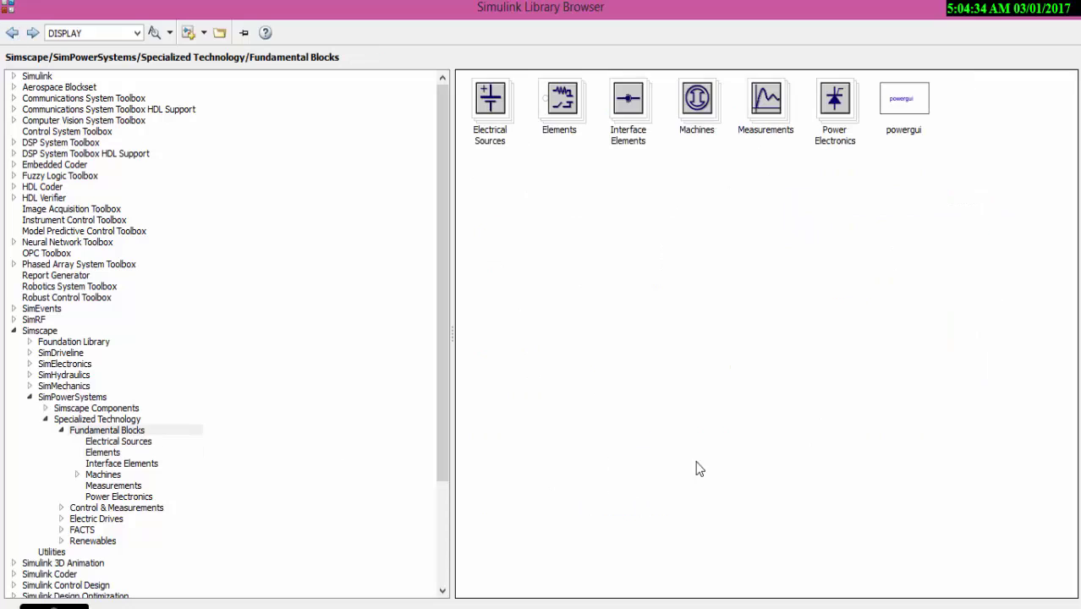
double_click(768, 110)
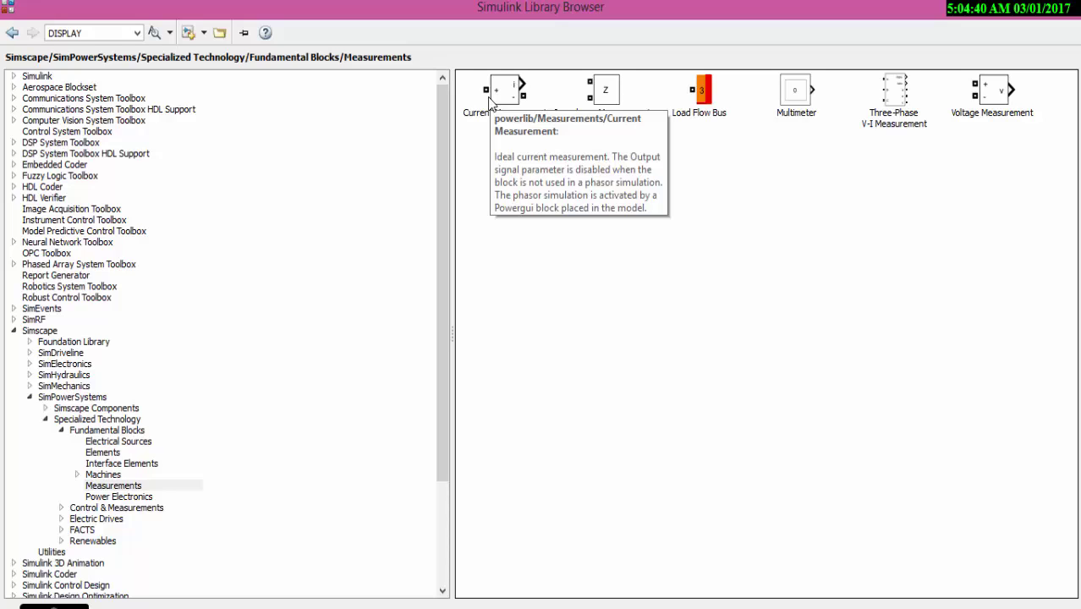
right_click(500, 98)
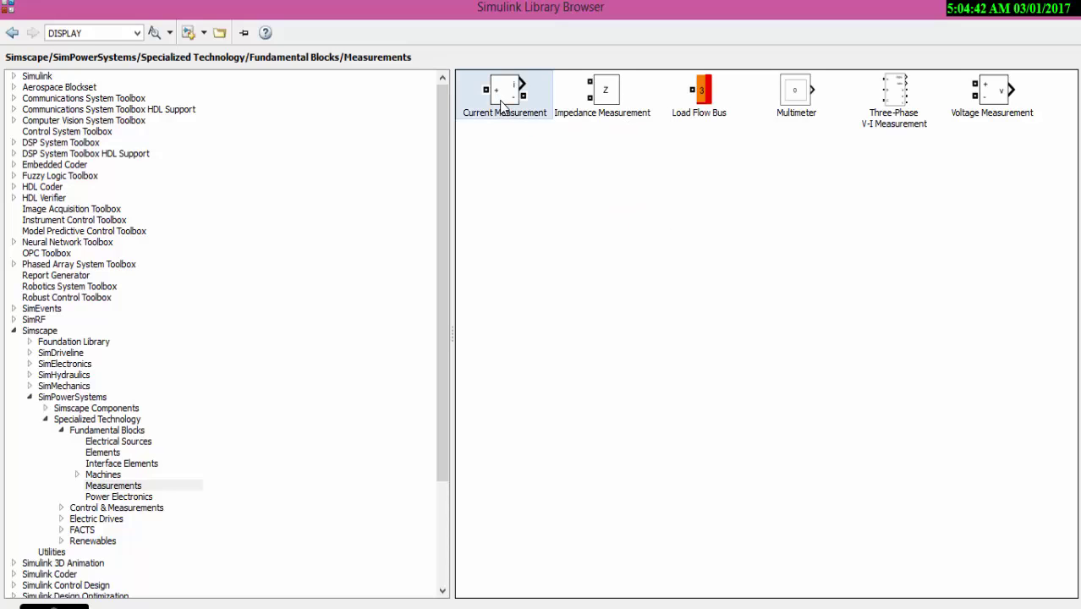
key("Escape")
left_click(983, 93)
right_click(981, 89)
key("Escape")
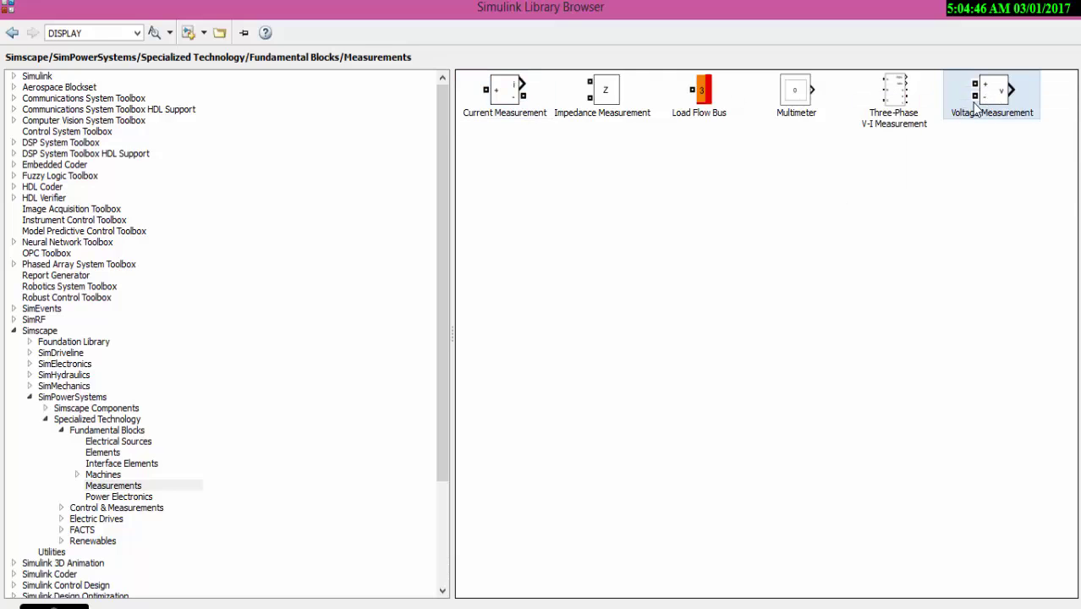
Step: Separate the piled blocks: Voltage Measurement right, Current Measurement up, AC Voltage Source left
left_click(1006, 9)
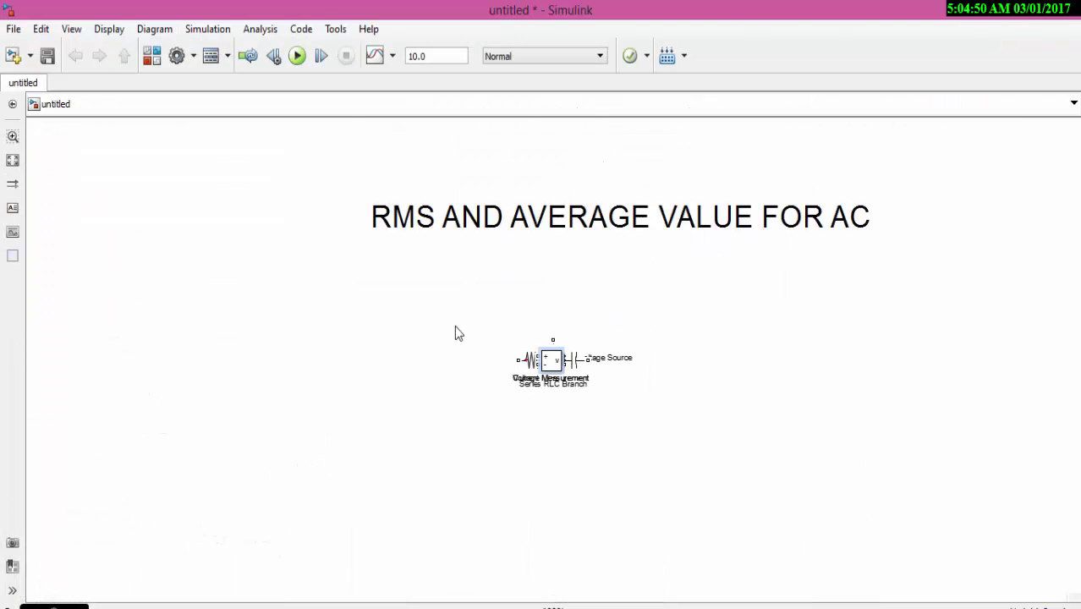
left_click(550, 359)
left_click_drag(551, 362, 734, 346)
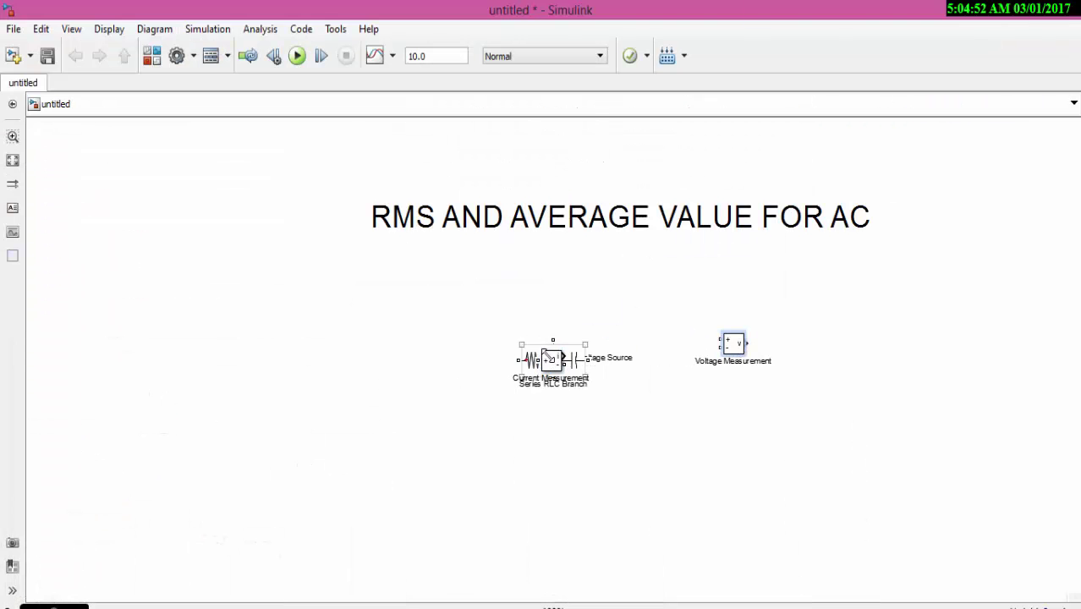
left_click_drag(551, 364, 711, 408)
left_click(553, 360)
left_click_drag(553, 361, 255, 398)
Step: Center the Series RLC Branch, rotate it vertical with Ctrl+R, and enlarge it
left_click_drag(709, 407, 553, 360)
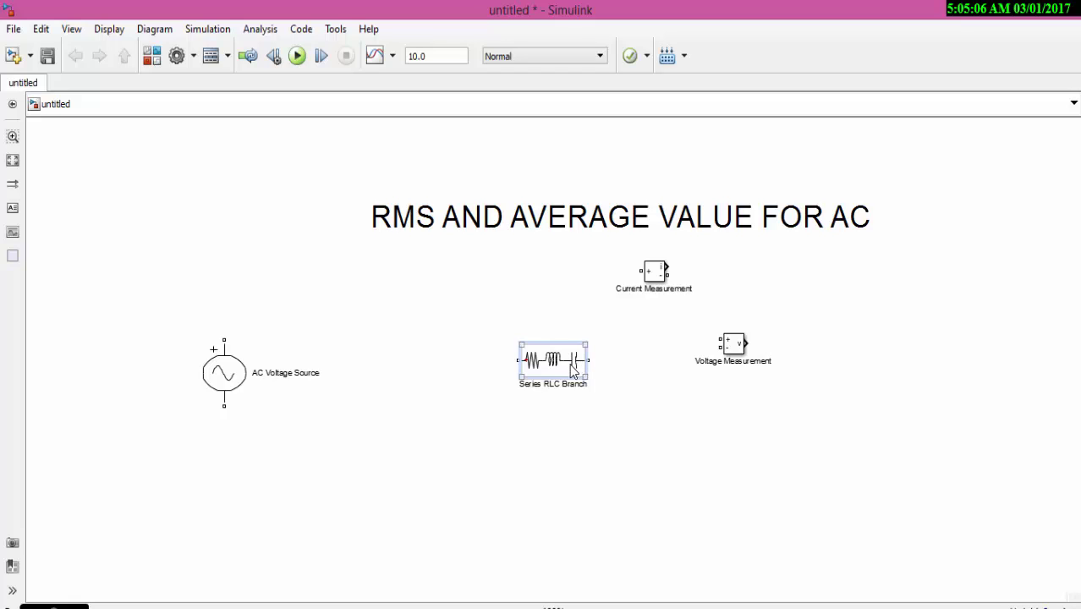
key("ctrl+r")
left_click_drag(569, 394, 607, 424)
Step: Set the Series RLC Branch type to R with a resistance of 10 ohms
double_click(581, 372)
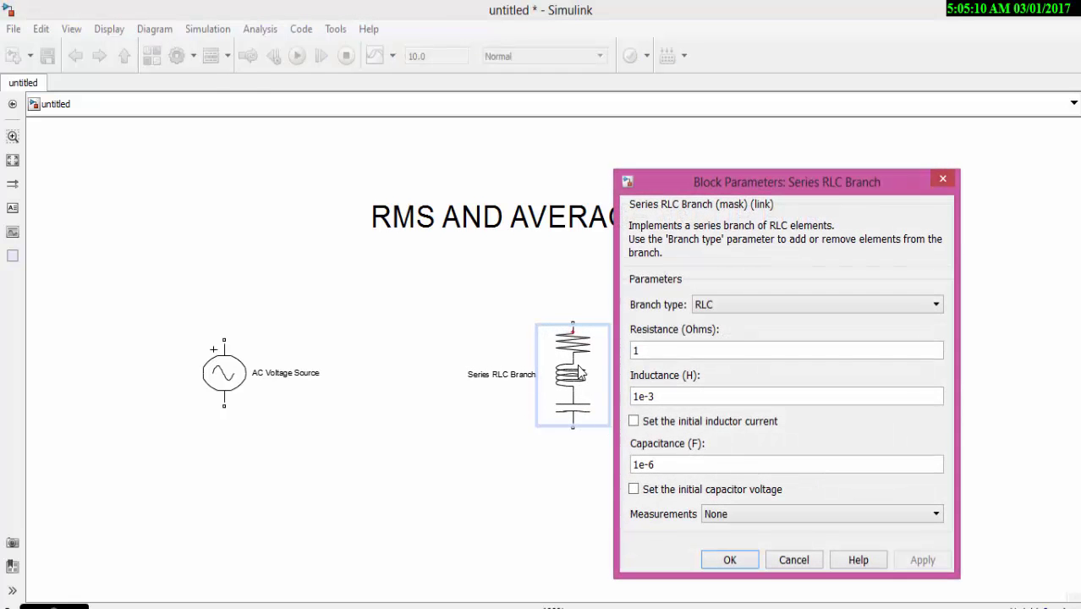
left_click(729, 305)
left_click(707, 339)
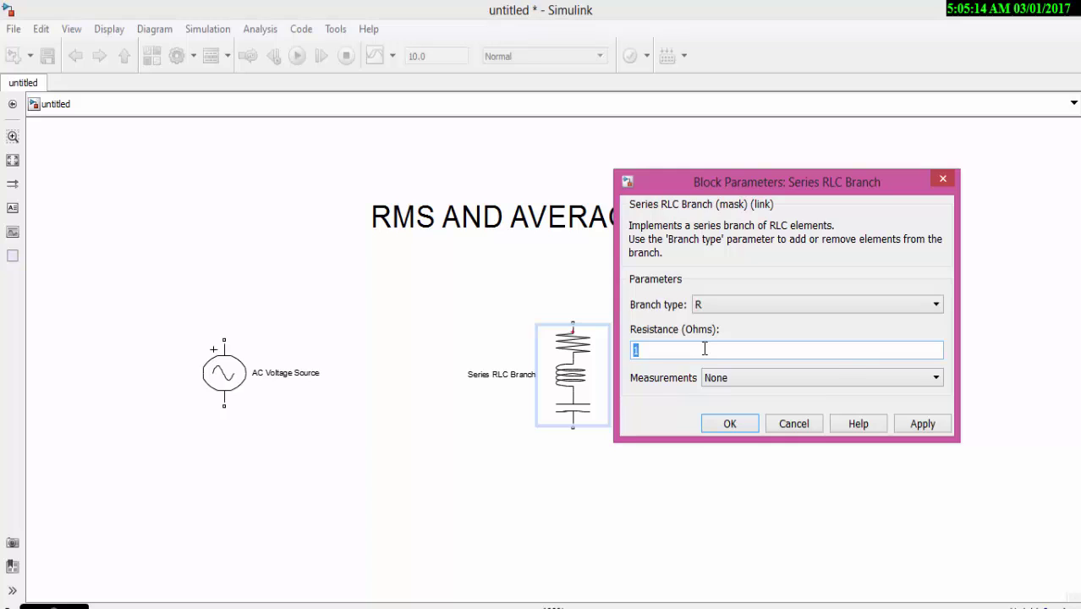
type("1")
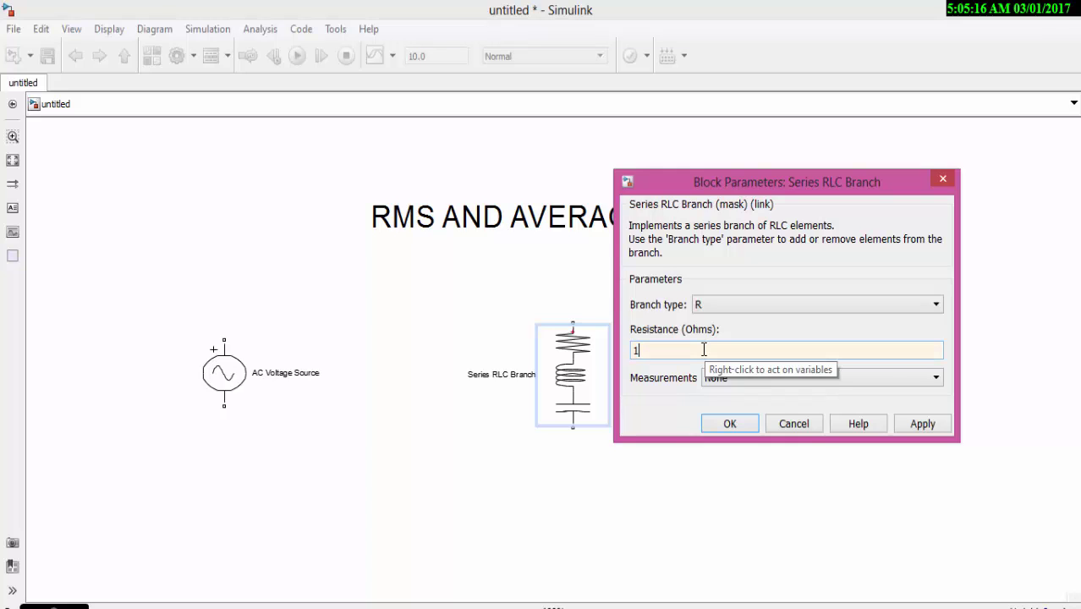
type("0")
left_click(729, 423)
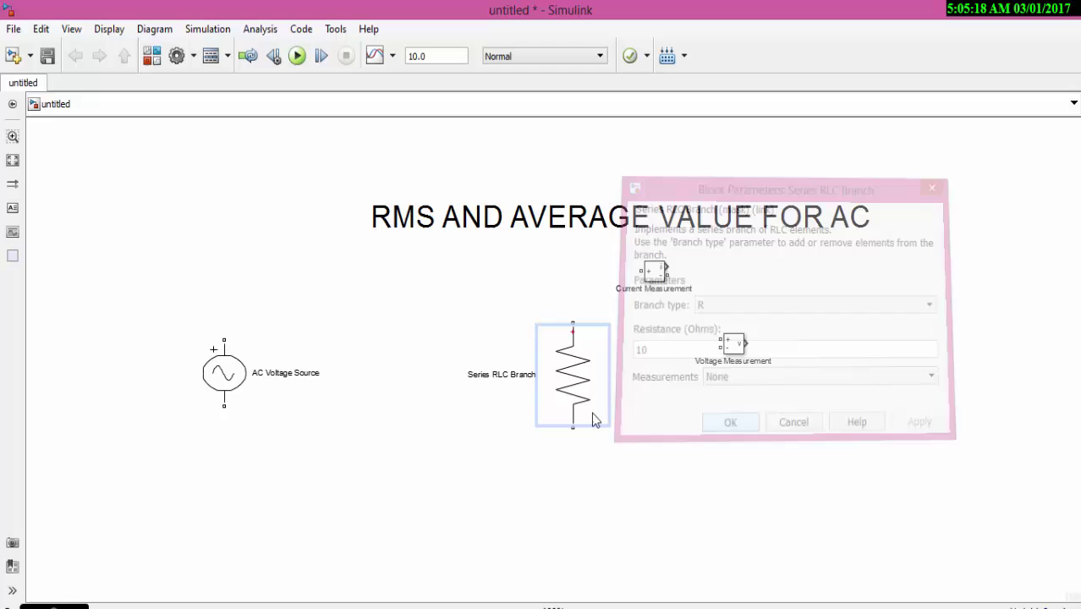
left_click(241, 380)
Step: Change the AC Voltage Source to 200 V peak amplitude and 50 Hz frequency
double_click(241, 380)
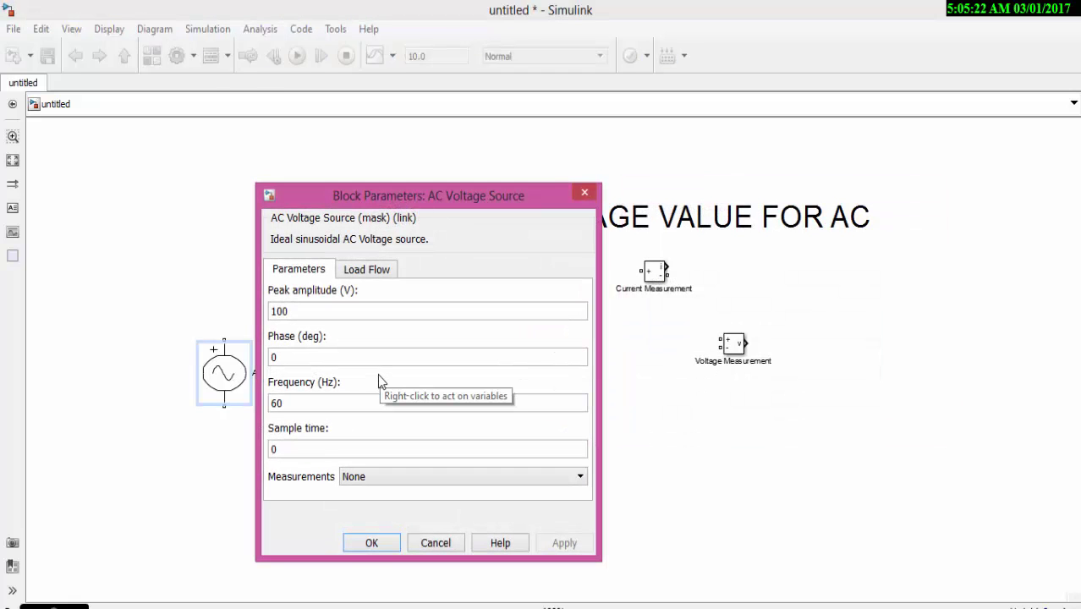
double_click(308, 310)
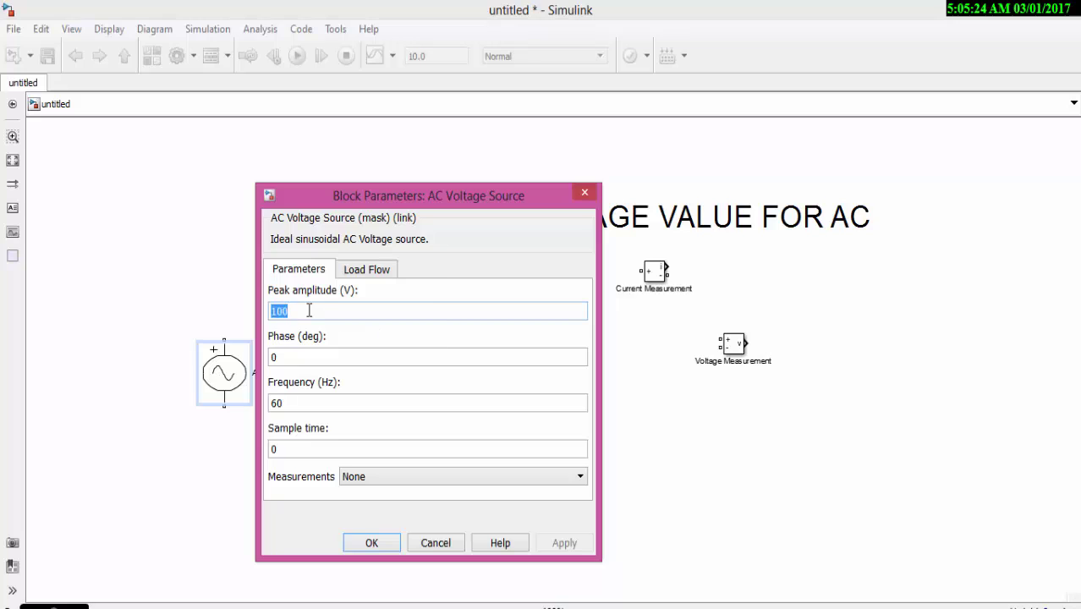
type("2")
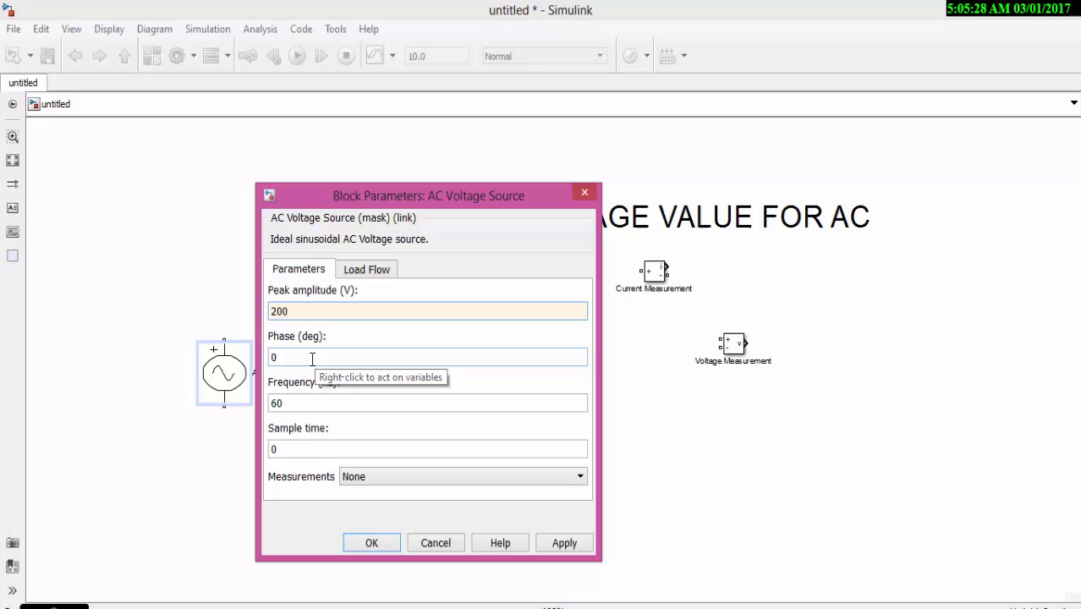
double_click(310, 403)
type("5")
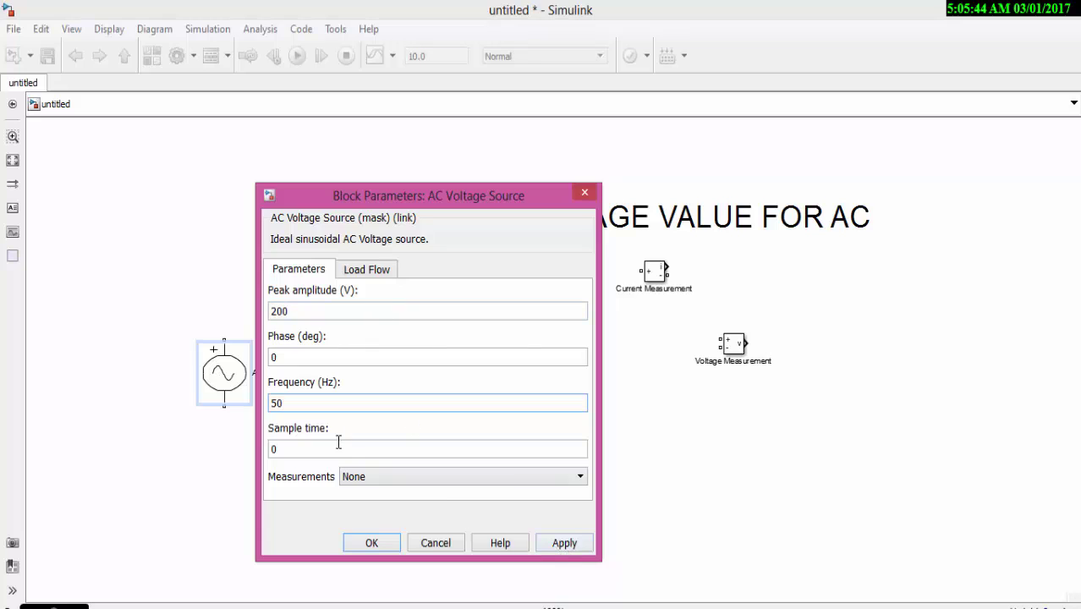
left_click(587, 548)
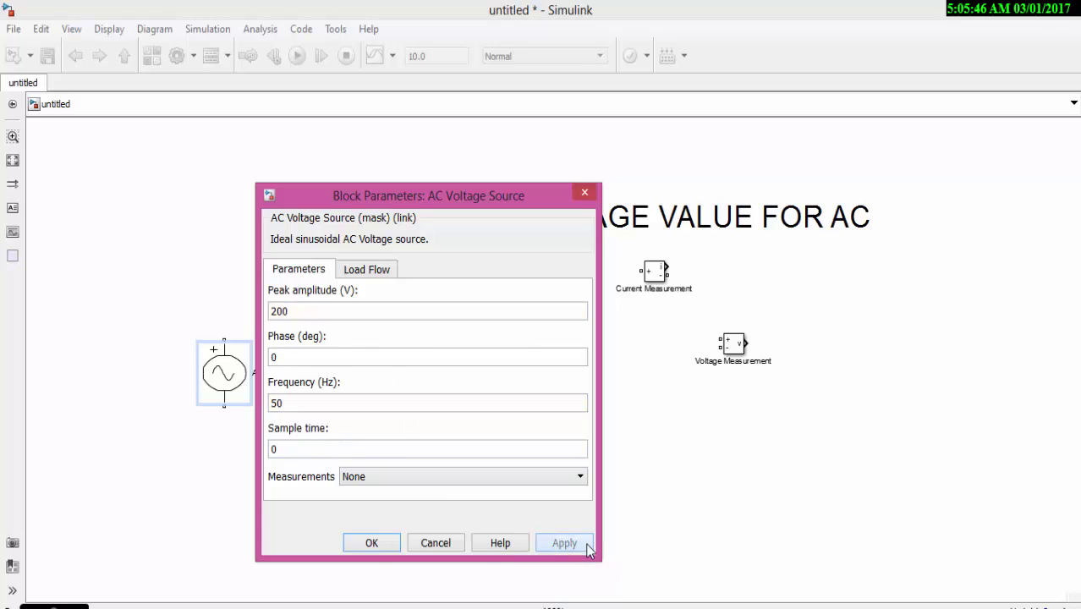
left_click(370, 544)
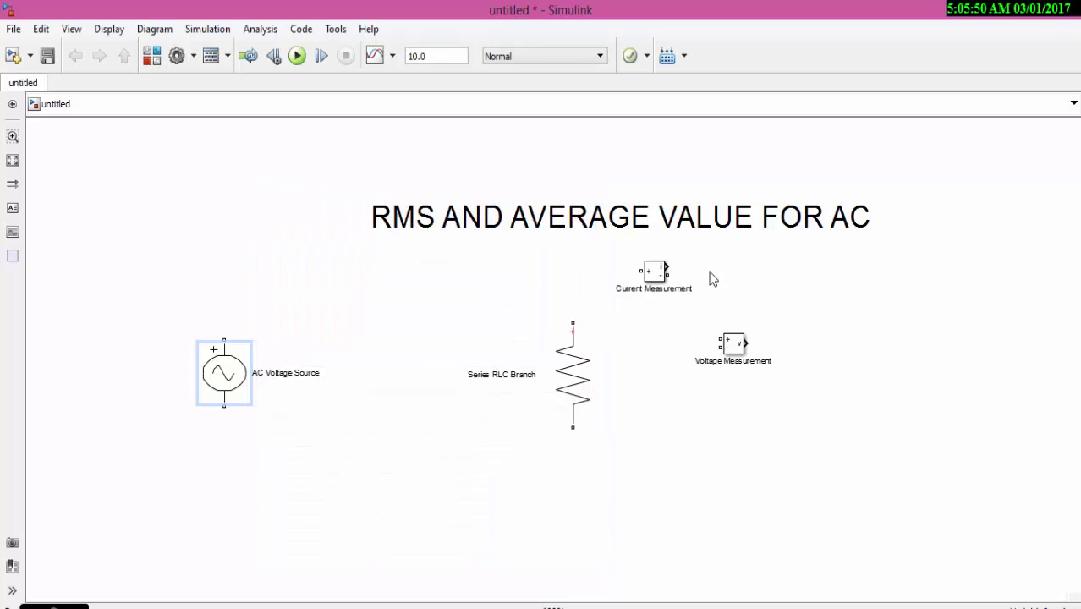
Step: Wire source, Current Measurement and 10-ohm resistor into a loop, then copy Voltage Measurement beside the resistor
left_click_drag(654, 284, 428, 310)
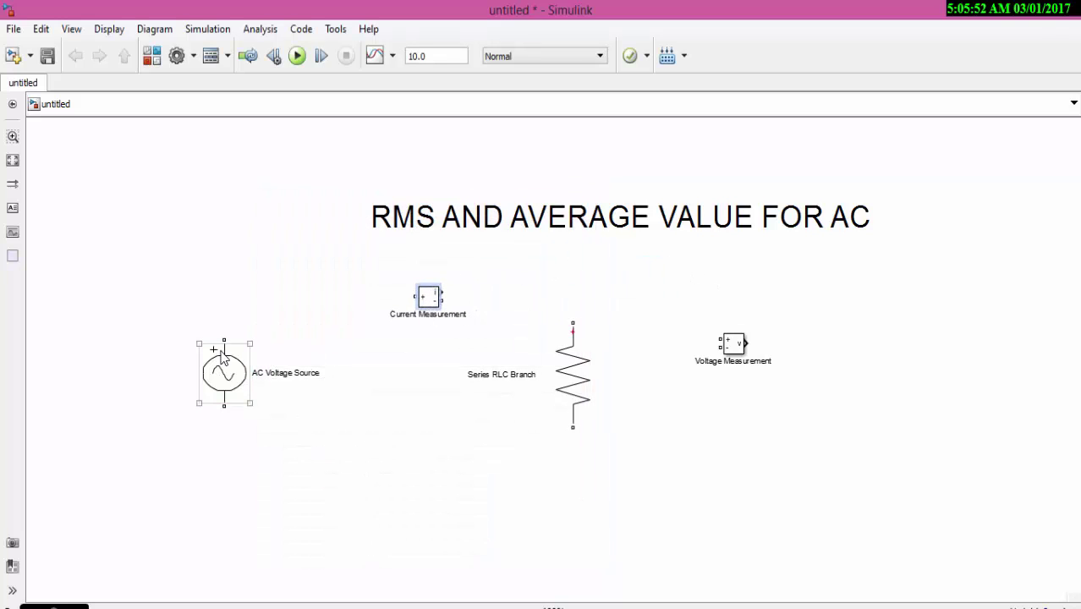
mouse_move(224, 339)
left_mouse_down()
mouse_move(415, 296)
mouse_move(554, 299)
mouse_move(573, 326)
left_mouse_up()
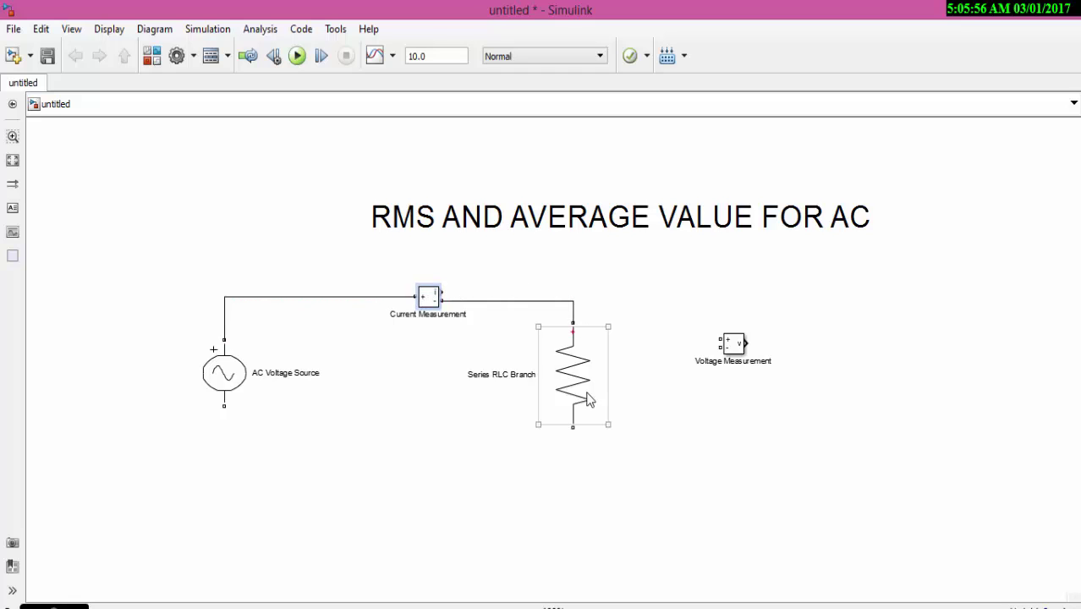
left_click_drag(573, 427, 224, 404)
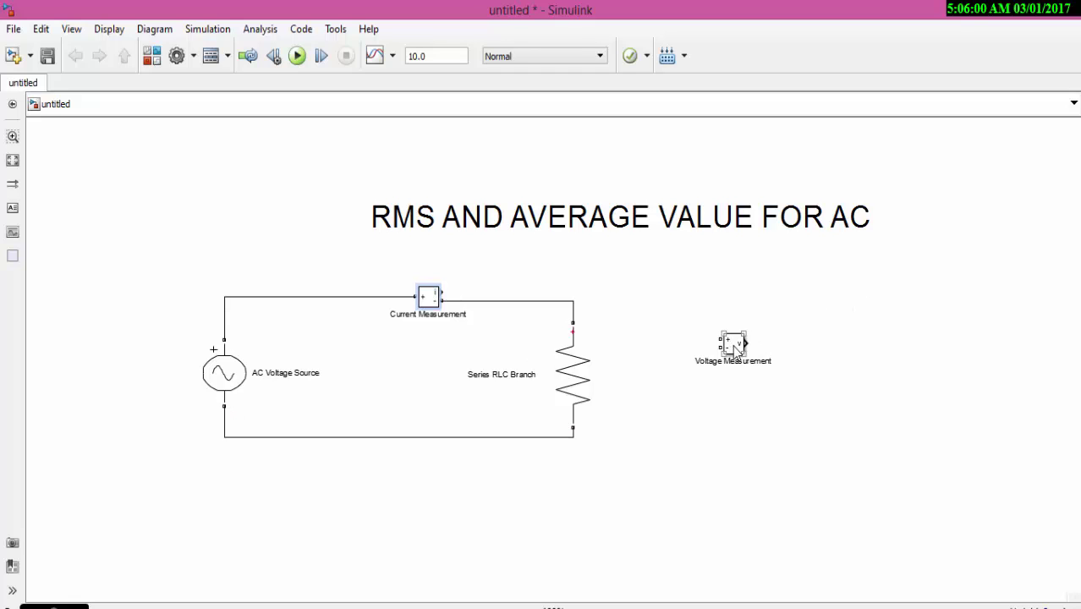
left_click_drag(733, 349, 360, 373)
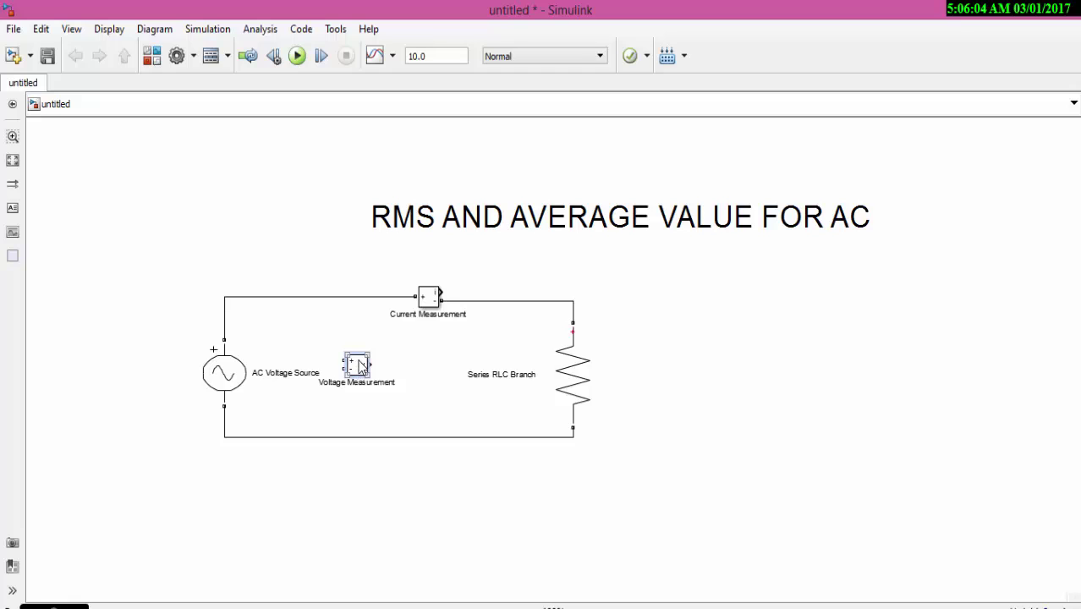
left_click_drag(360, 365, 699, 366)
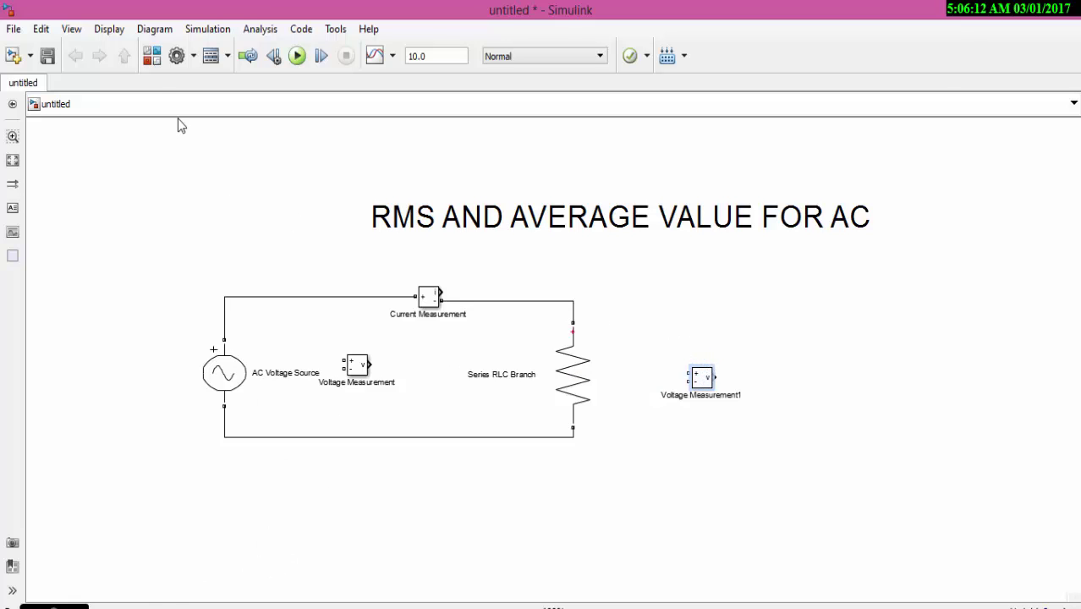
Step: Search the Library Browser for SCOPE and add a Scope block to the model
left_click(152, 60)
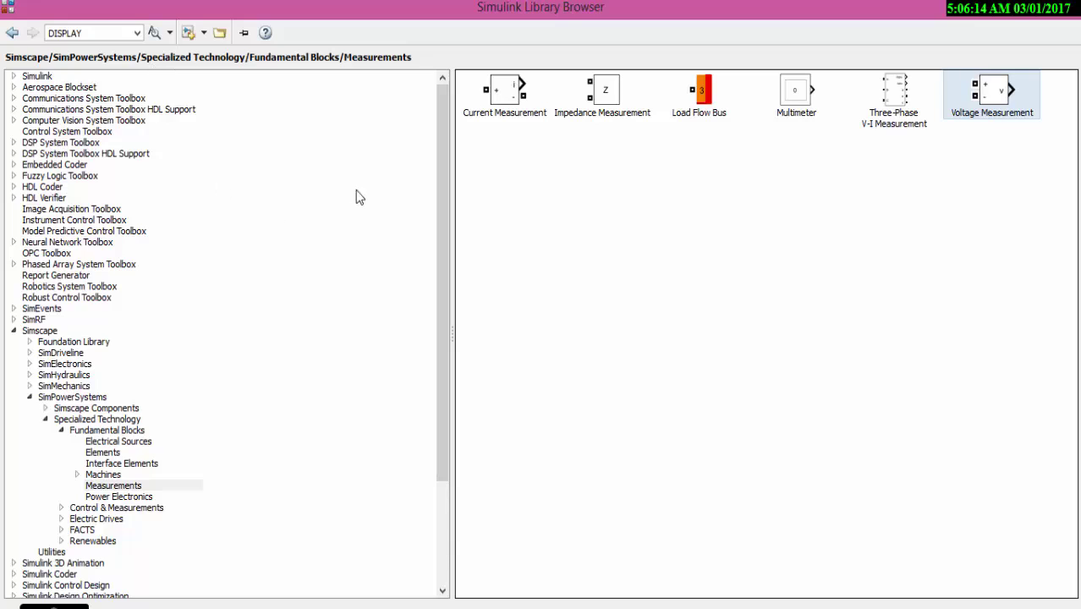
double_click(117, 33)
type("sCOPE")
key("Return")
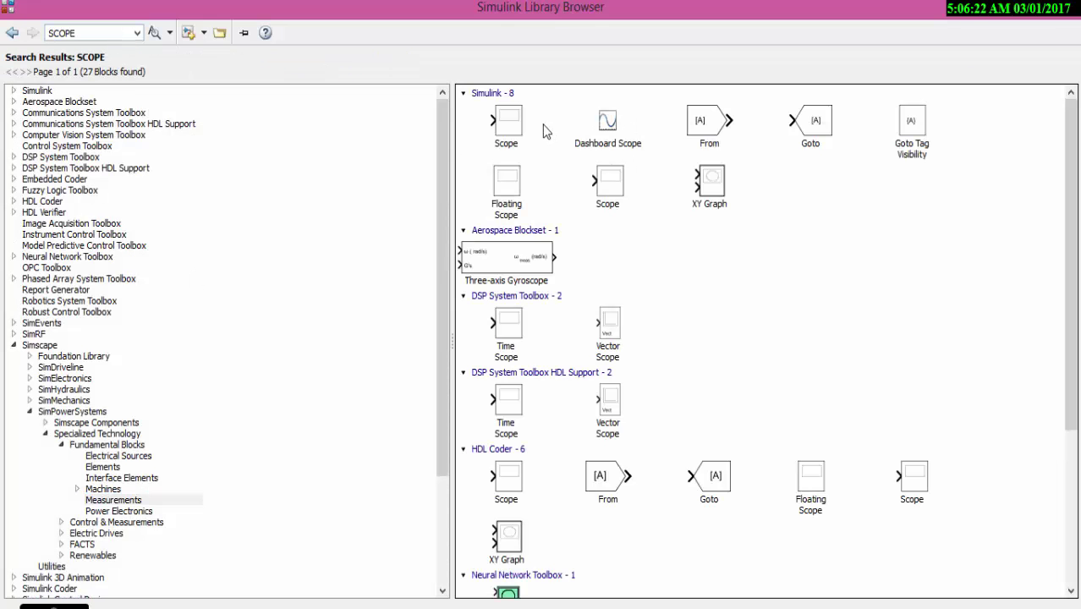
right_click(512, 136)
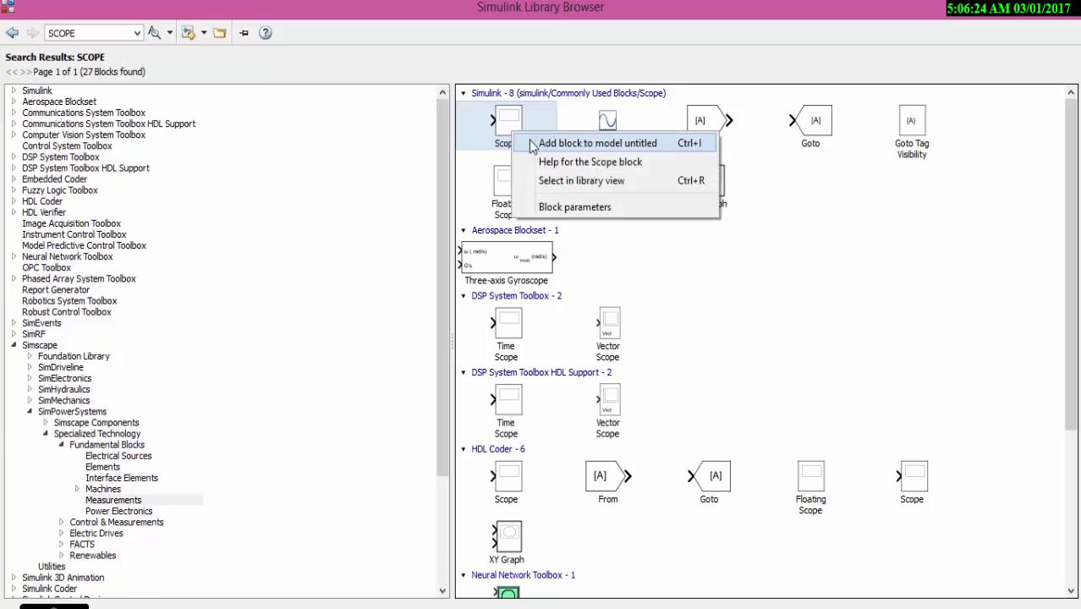
left_click(531, 145)
Step: Return to Fundamental Blocks and add the powergui block to the untitled model
left_click(14, 34)
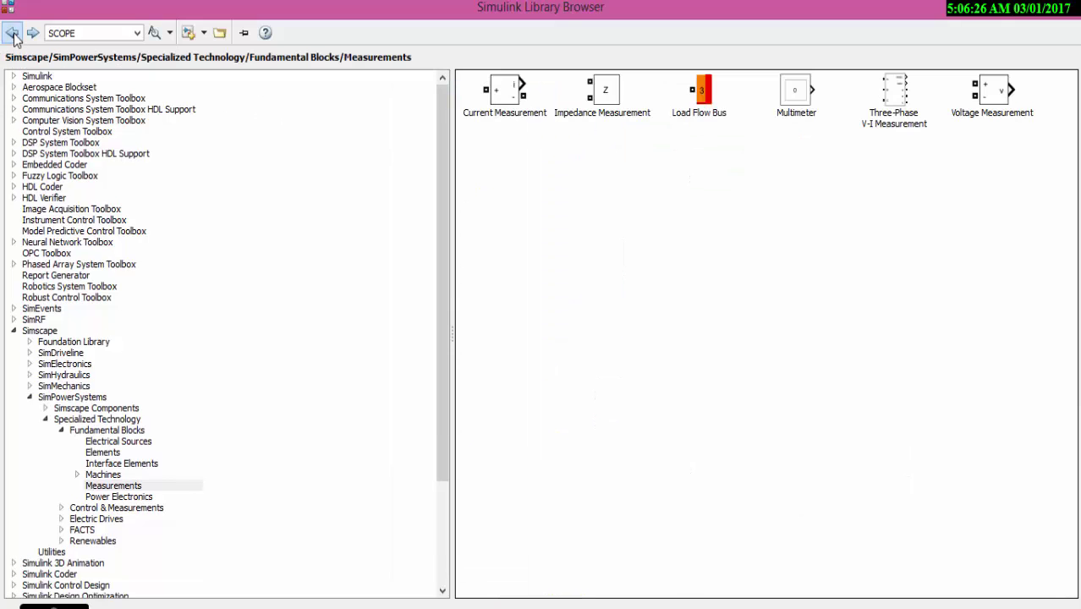
left_click(14, 34)
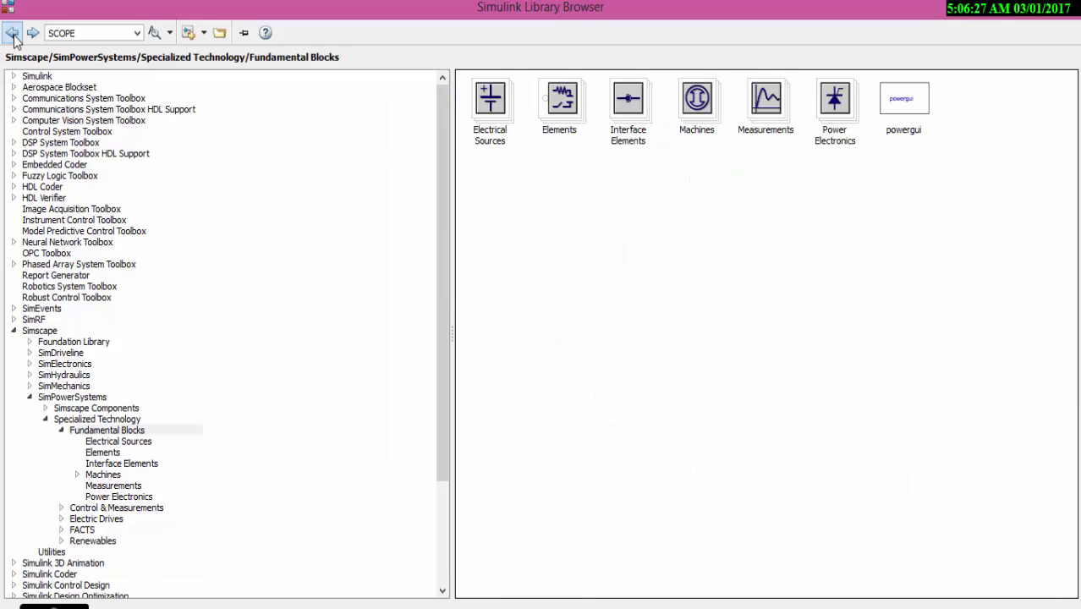
right_click(895, 114)
left_click(894, 114)
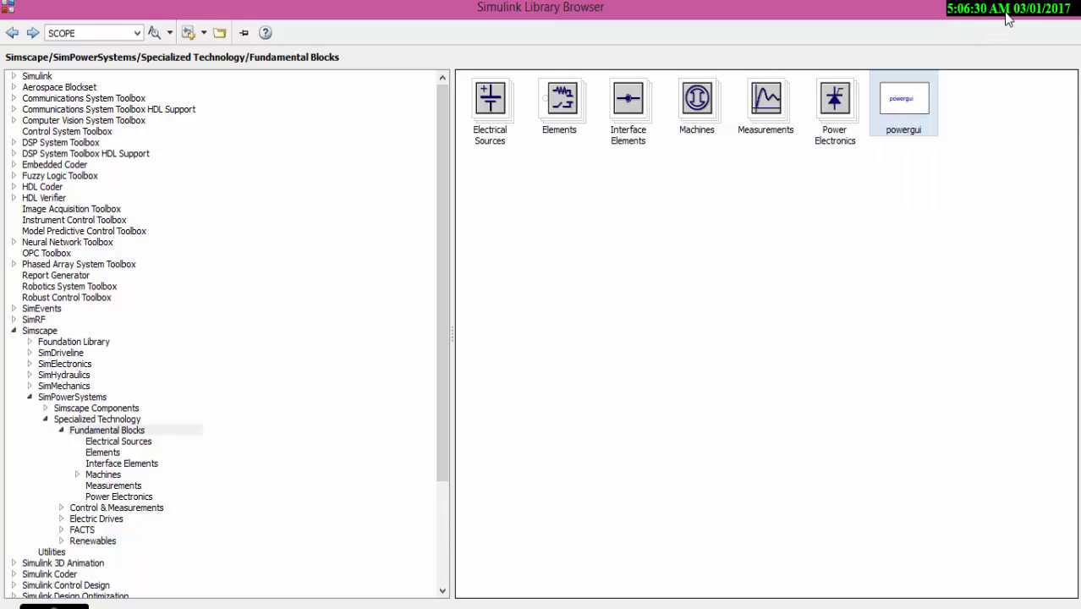
Step: Move powergui to the top right and Scope to the right side of the diagram
left_click_drag(570, 362, 948, 190)
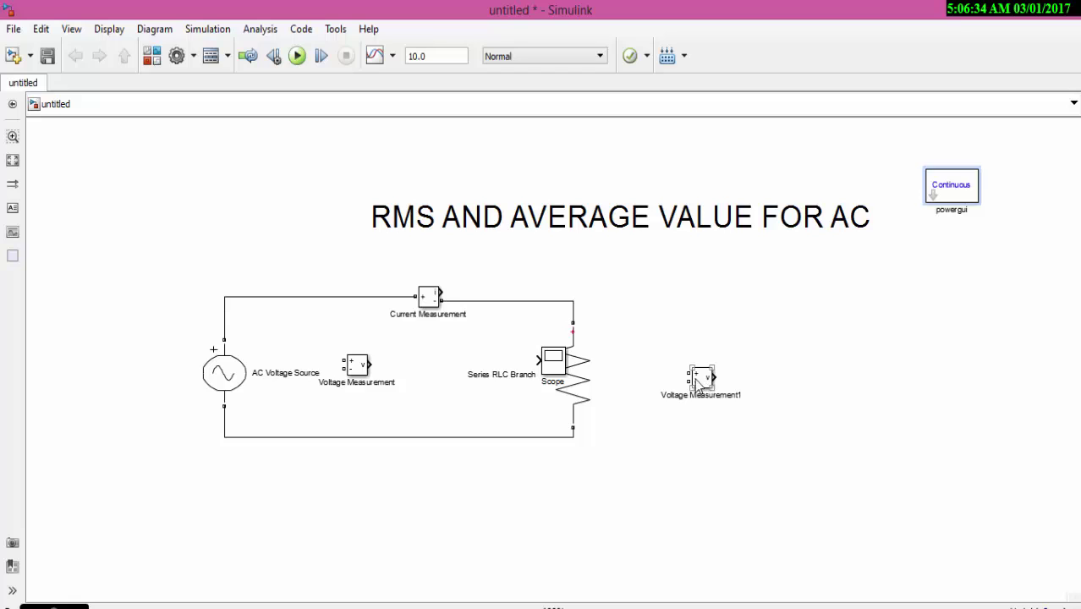
left_click(558, 362)
left_click_drag(578, 365, 910, 365)
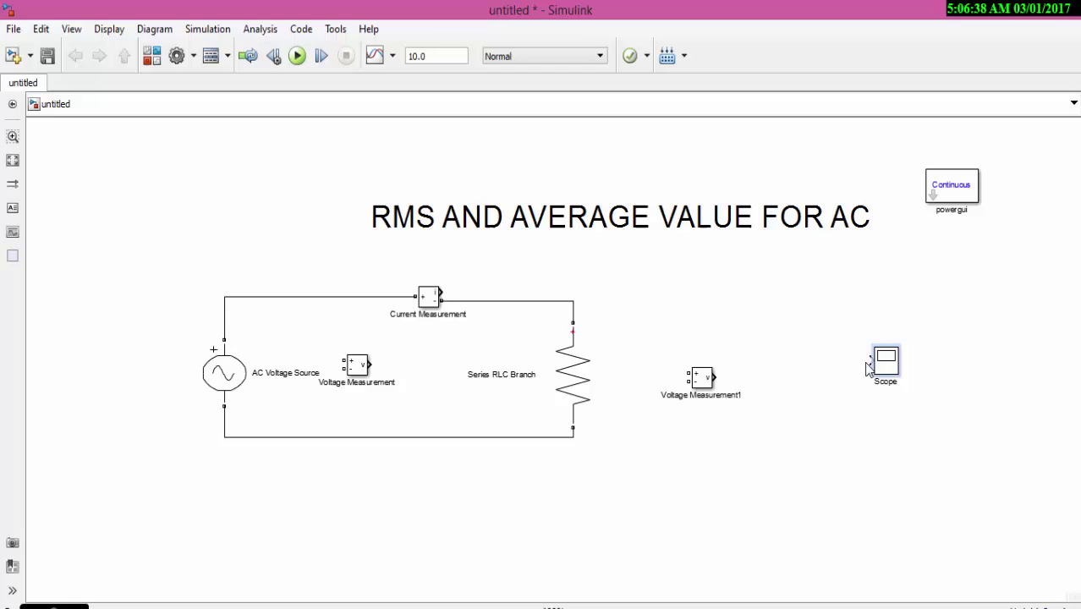
Step: Copy Scope to create Scope1 and Scope2, then place Scope above the circuit
left_click(885, 362)
key("ctrl+c")
key("ctrl+v")
key("ctrl+v")
left_click_drag(909, 385, 821, 545)
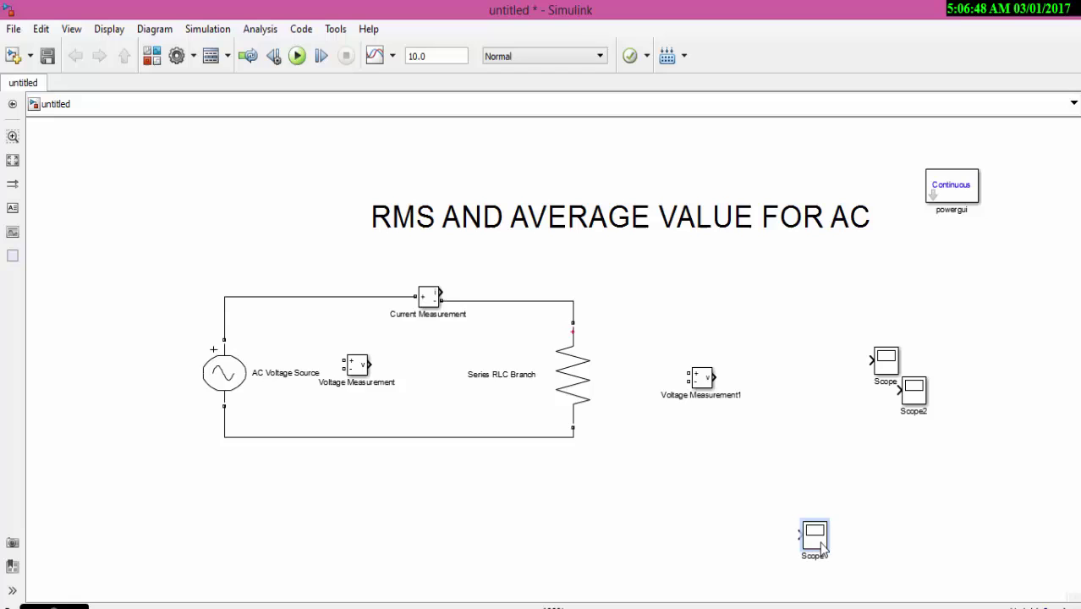
left_click_drag(886, 362, 544, 261)
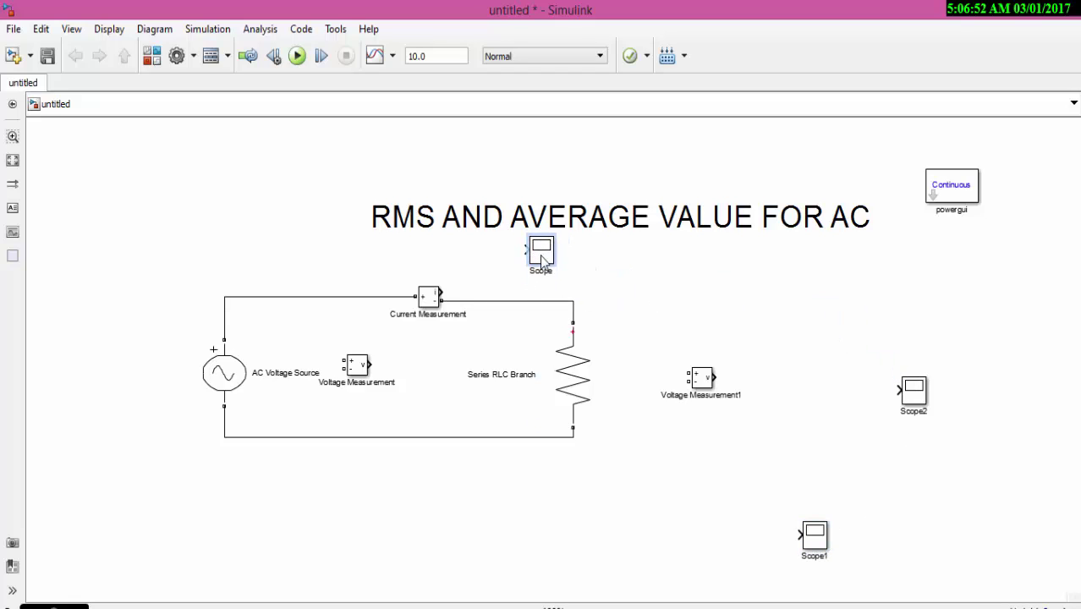
Step: Drag the 'RMS AND AVERAGE VALUE FOR AC' title to the top left, clear of Scope
left_click(650, 233)
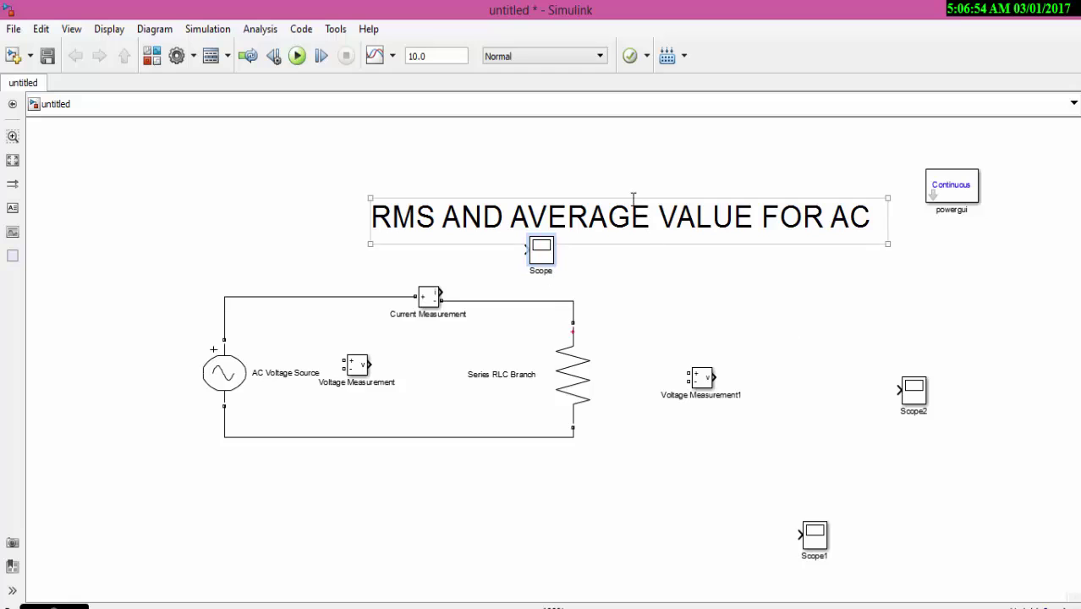
left_click(730, 207)
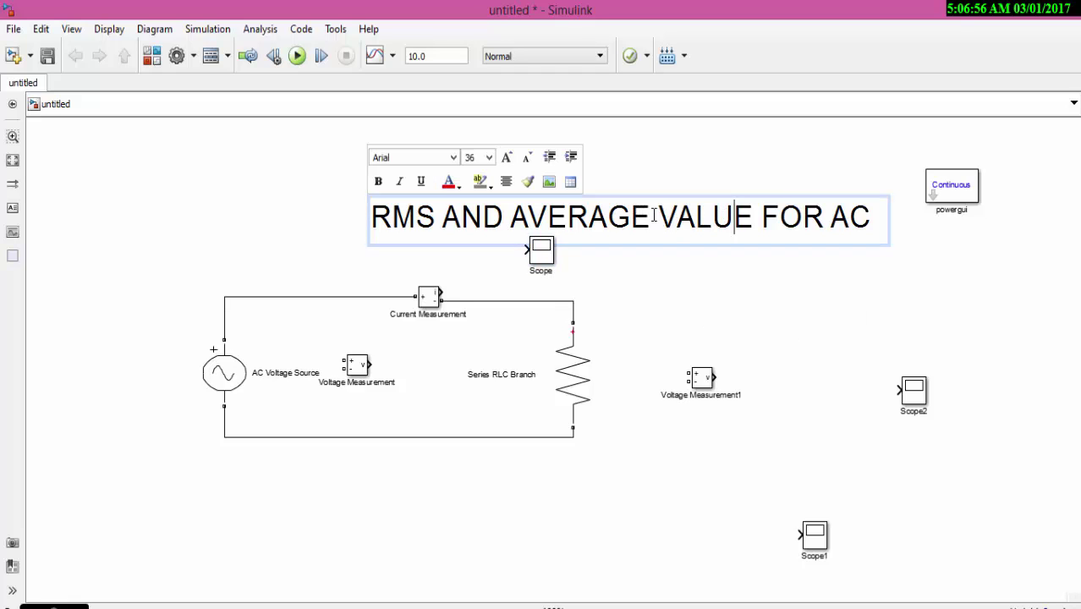
left_click_drag(656, 216, 371, 216)
left_click(871, 216)
left_click(875, 245)
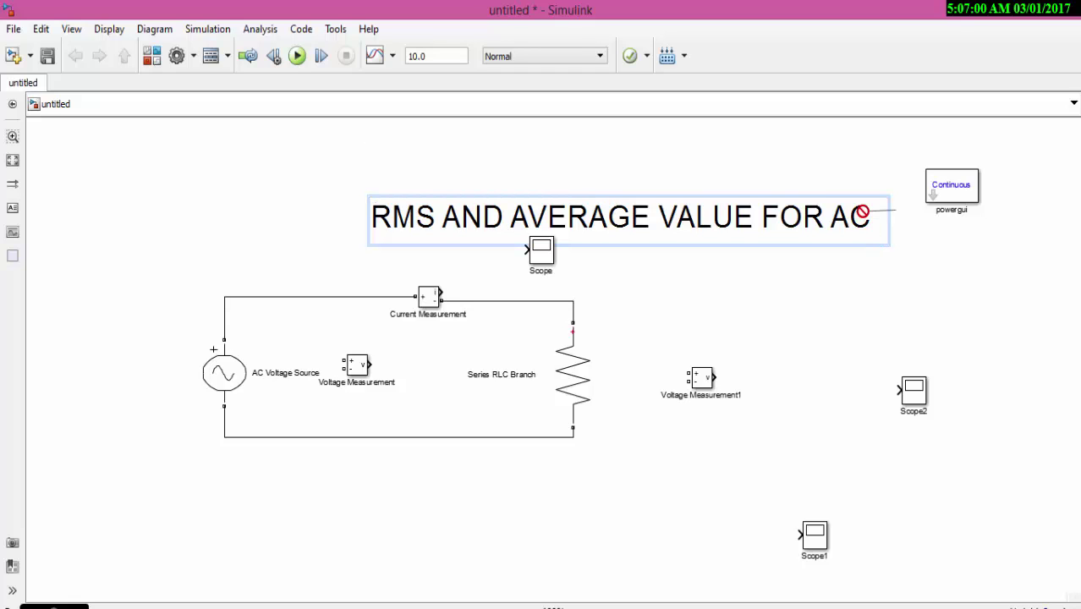
left_click(867, 226)
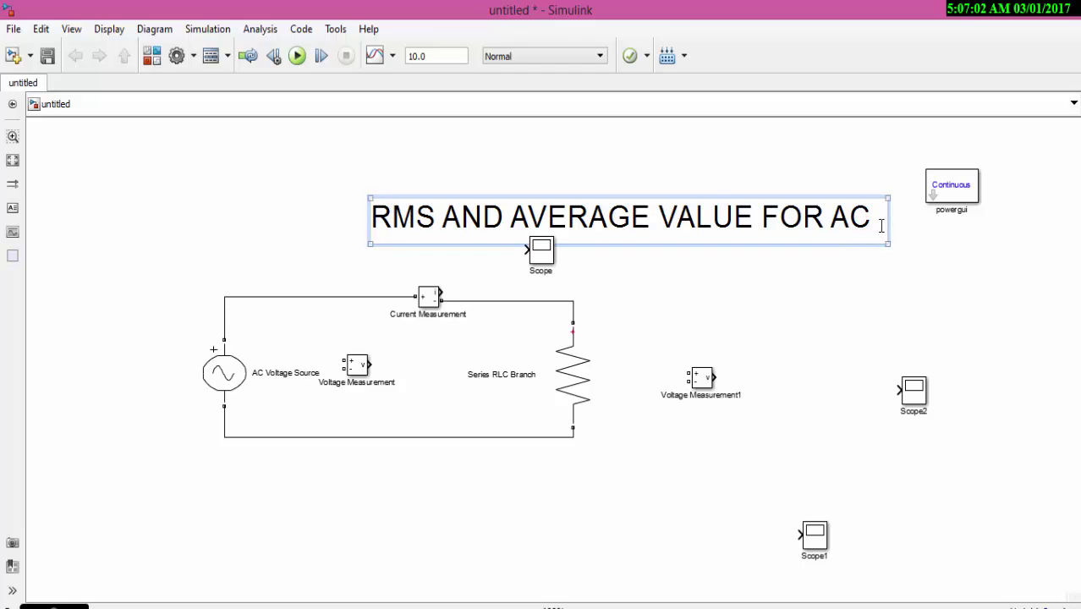
mouse_move(880, 226)
left_mouse_down()
mouse_move(873, 198)
mouse_move(755, 159)
left_mouse_up()
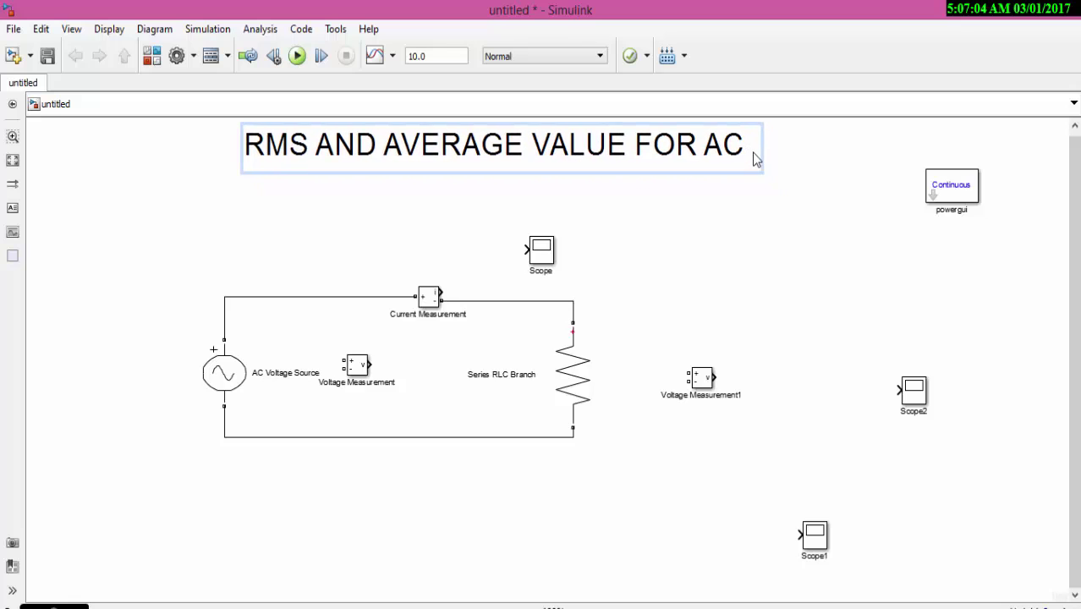
Step: Resize Scope and connect the Current Measurement output to it
left_click(553, 259)
mouse_move(556, 264)
left_mouse_down()
mouse_move(531, 196)
mouse_move(542, 246)
mouse_move(569, 279)
mouse_move(532, 218)
mouse_move(529, 185)
left_mouse_up()
mouse_move(441, 293)
left_mouse_down()
mouse_move(477, 214)
mouse_move(507, 185)
left_mouse_up()
left_click(592, 334)
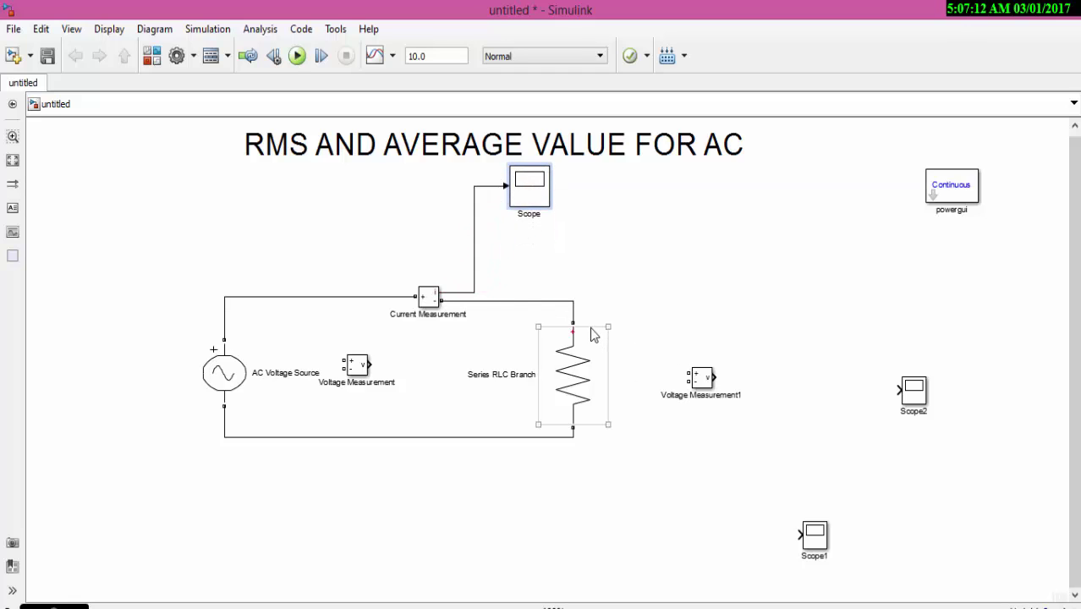
Step: Wire Voltage Measurement1 across the RLC branch and feed its output to Scope2
mouse_move(689, 372)
left_mouse_down()
mouse_move(597, 292)
mouse_move(572, 320)
left_mouse_up()
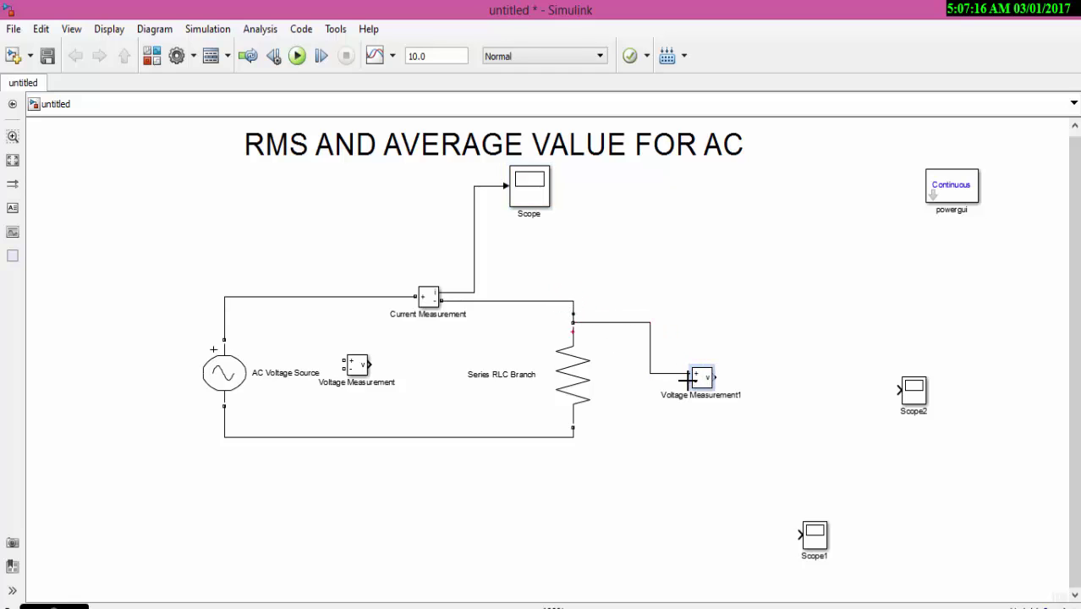
mouse_move(687, 381)
left_mouse_down()
mouse_move(572, 427)
mouse_move(573, 437)
left_mouse_up()
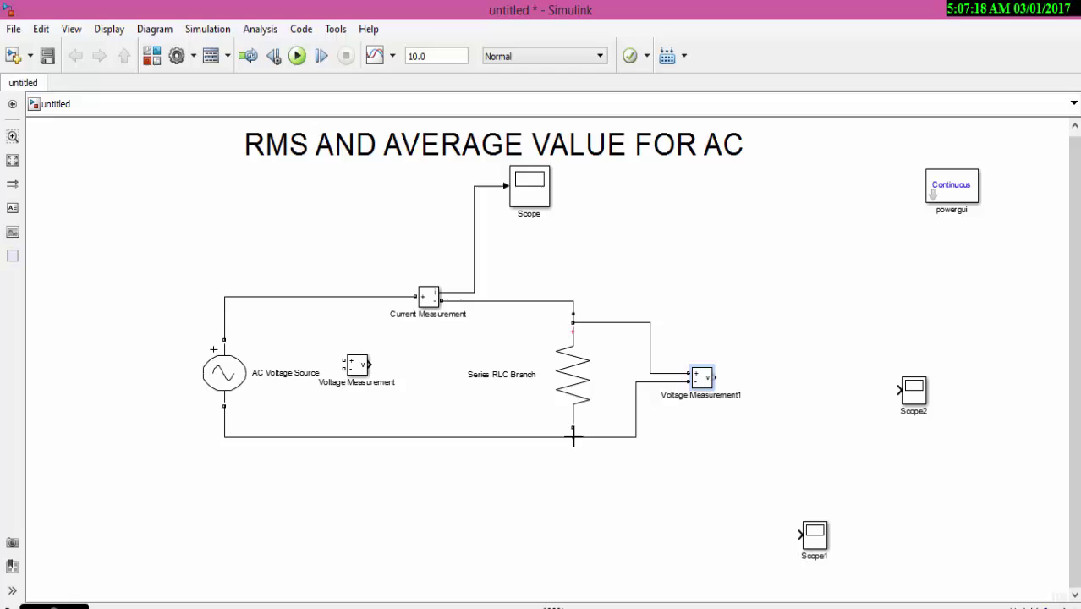
left_click_drag(716, 377, 899, 385)
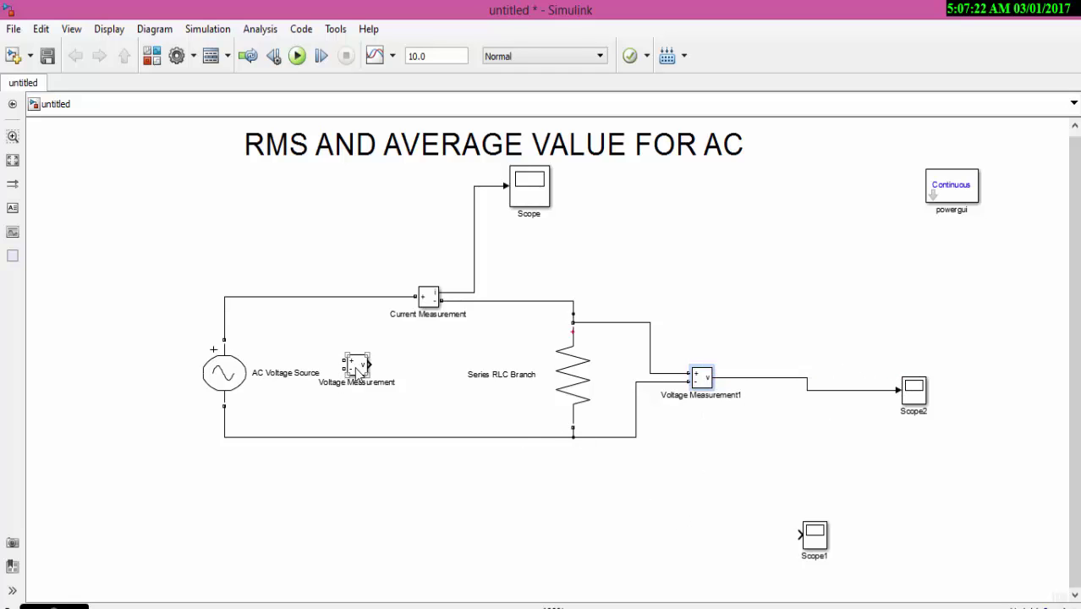
Step: Wire Voltage Measurement across the source, move Scope1 to lower middle, and connect them
left_click_drag(359, 373, 227, 320)
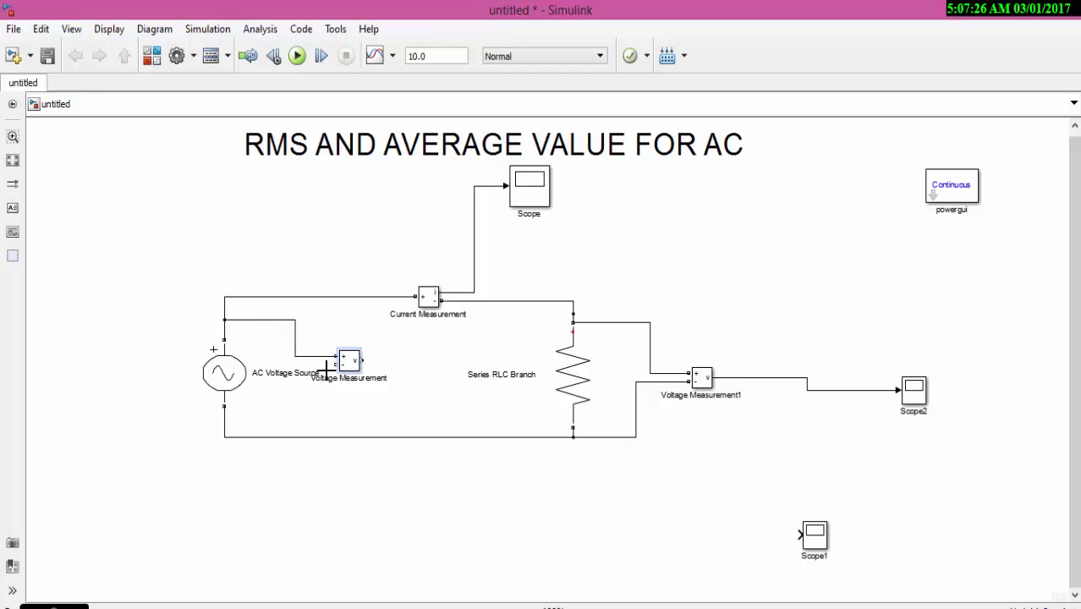
left_click_drag(326, 369, 224, 420)
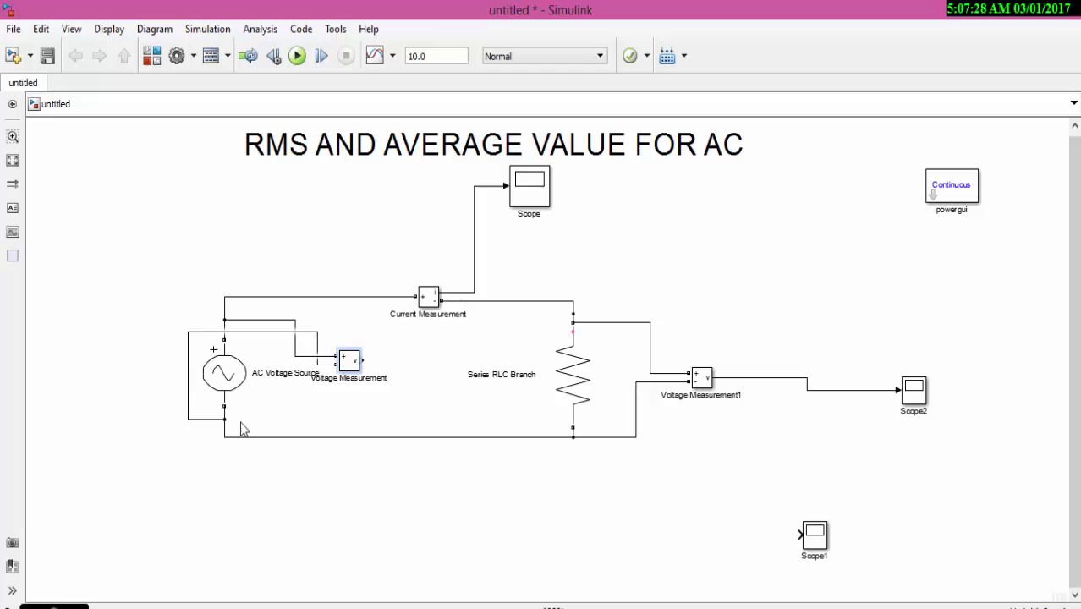
left_click_drag(816, 535, 458, 531)
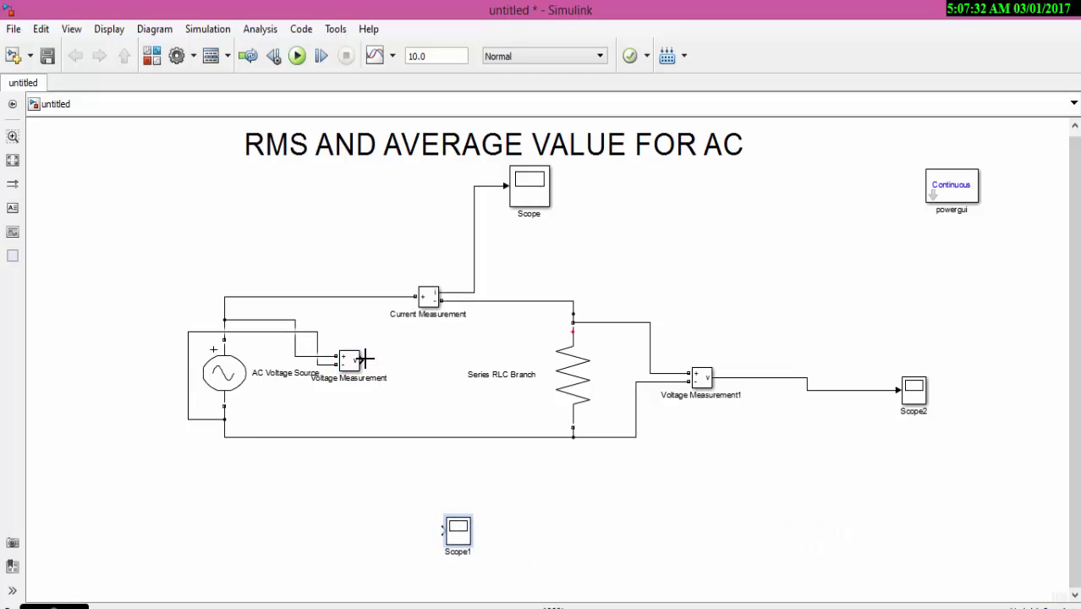
left_click_drag(365, 359, 457, 528)
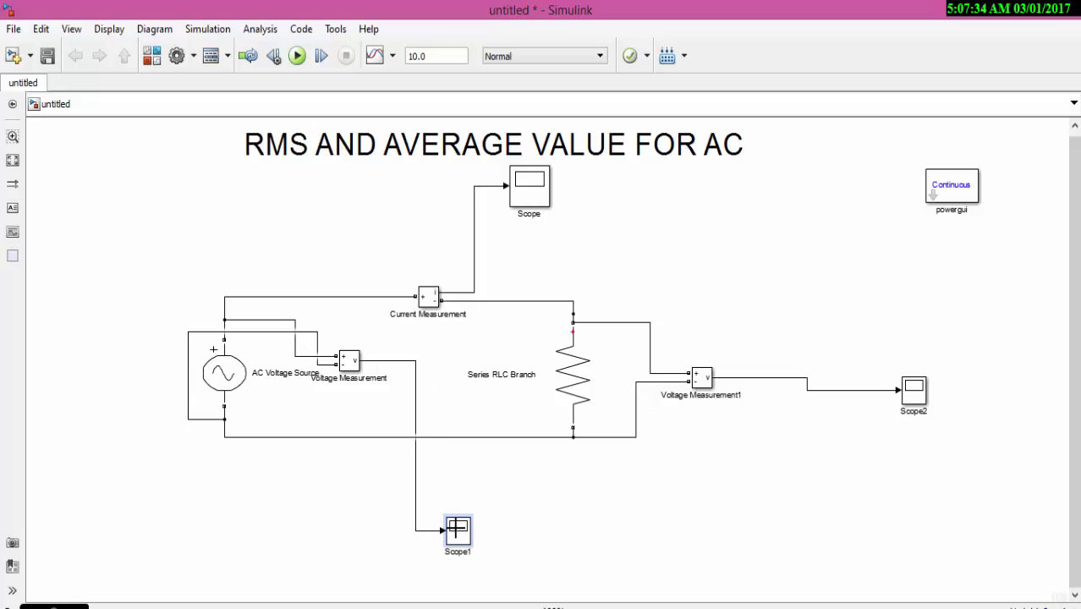
left_click(457, 538)
Step: Set the stop time to 0.02 s, run the simulation, and view the 200-peak sine
left_click(448, 57)
type("0")
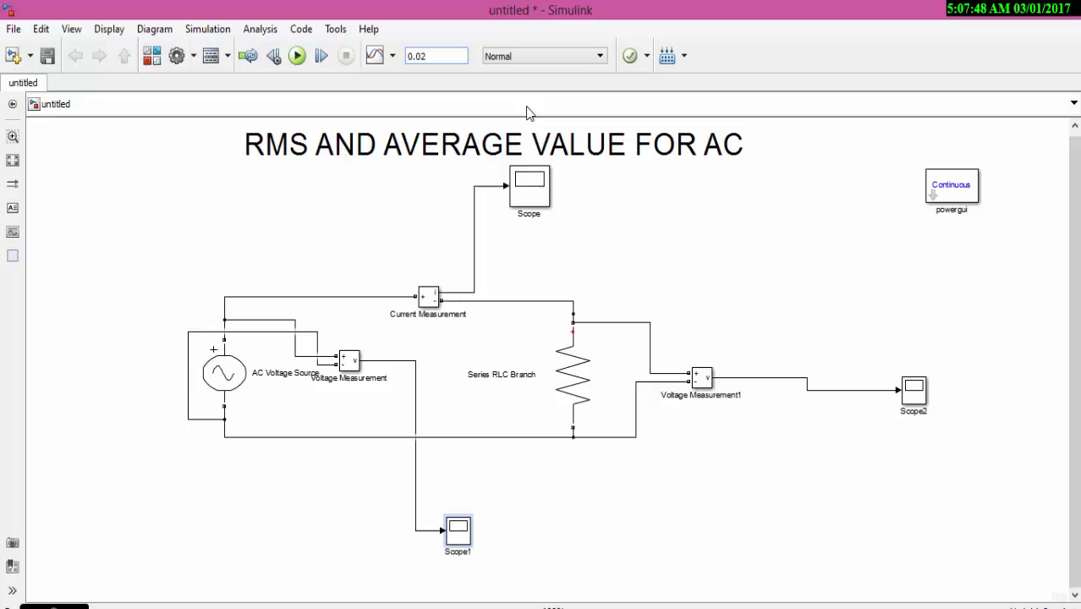
left_click(298, 57)
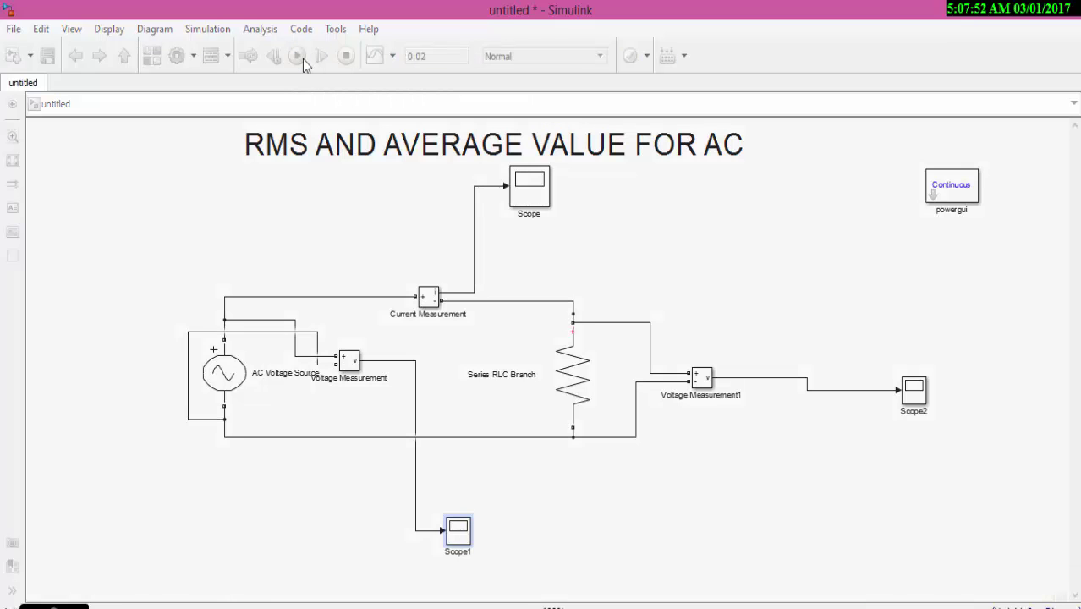
left_click(530, 200)
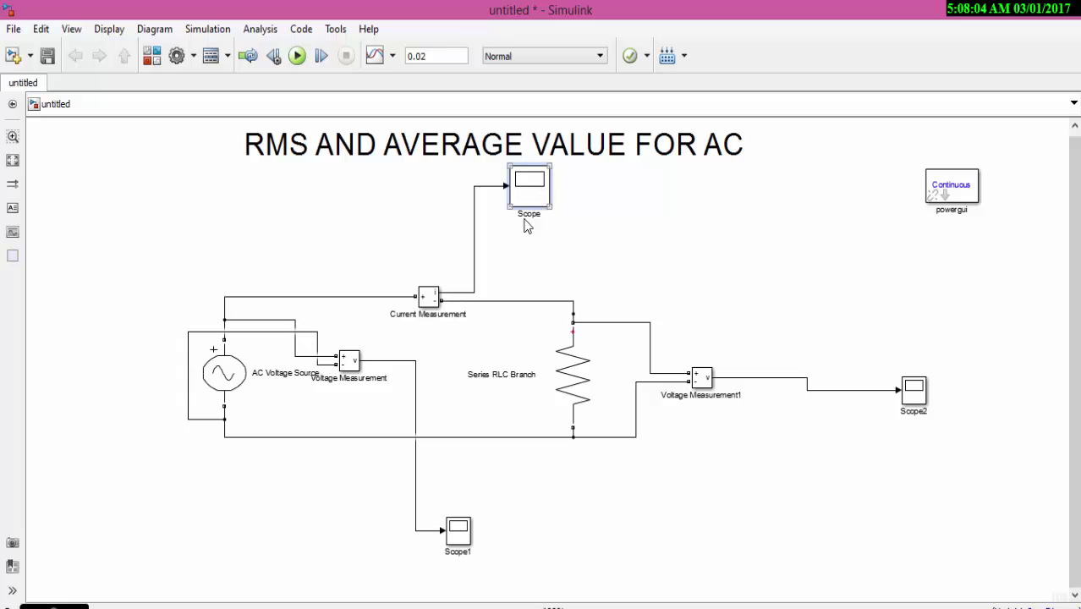
scroll(454, 536, "down", 2)
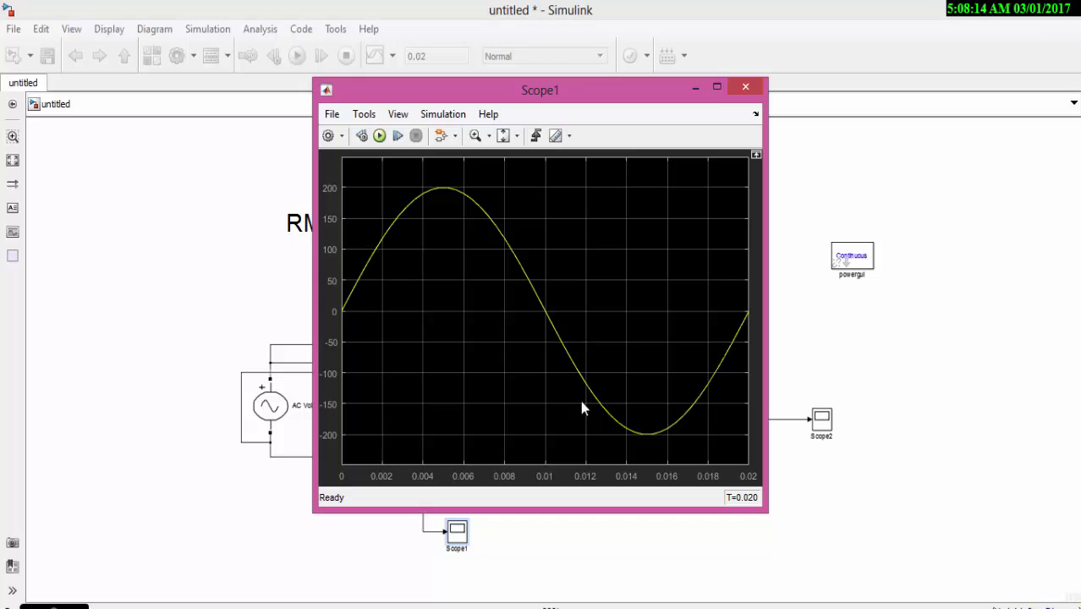
Step: Close the Scope1 and Scope2 windows, review the Scope and Scope2 plots, then close Scope2
left_click(746, 88)
left_click(752, 88)
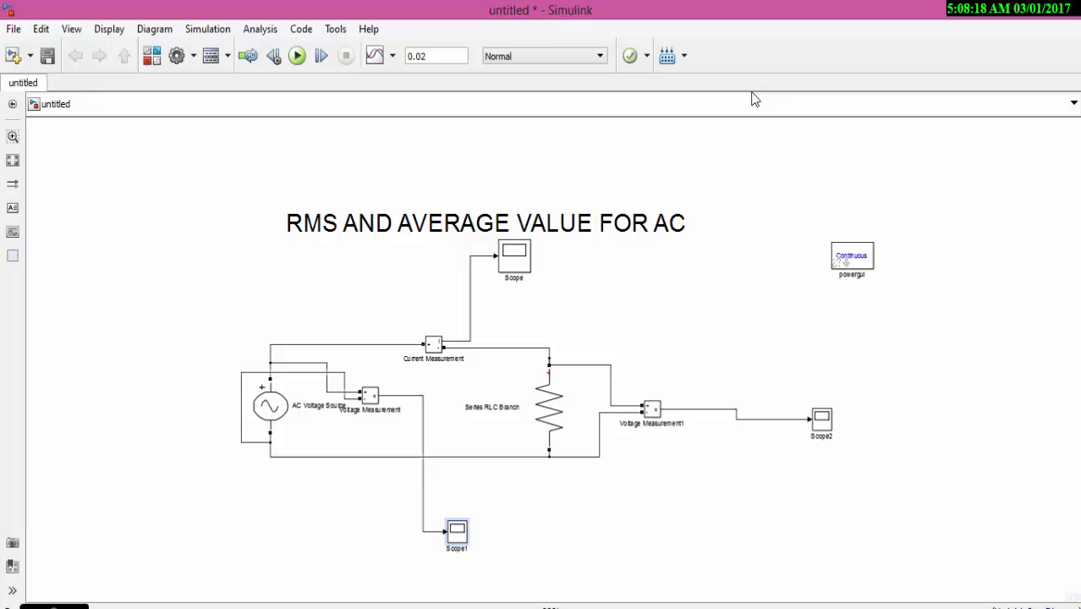
double_click(515, 262)
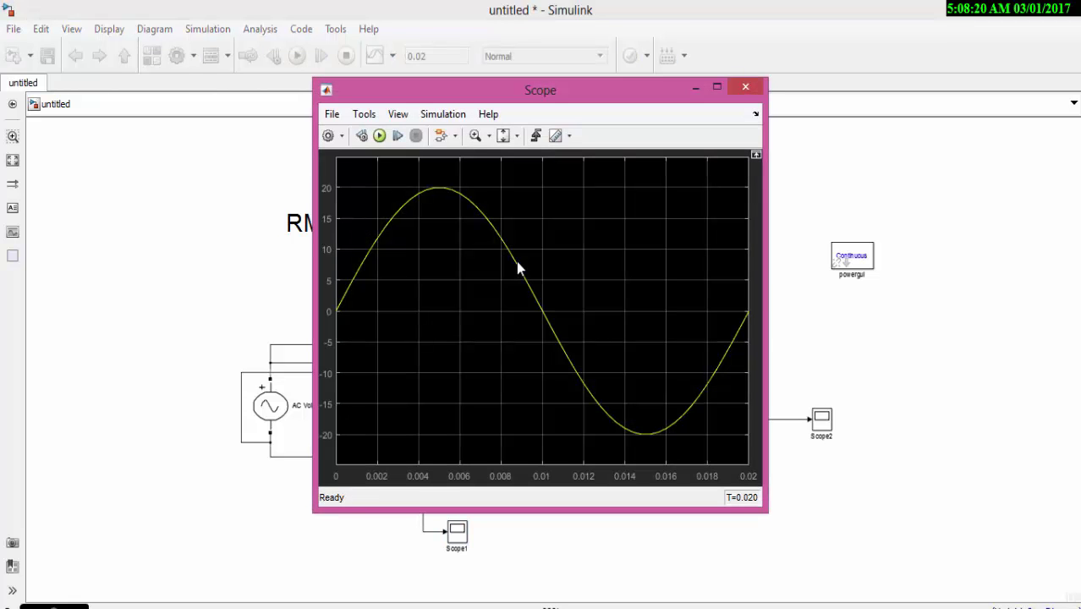
double_click(821, 418)
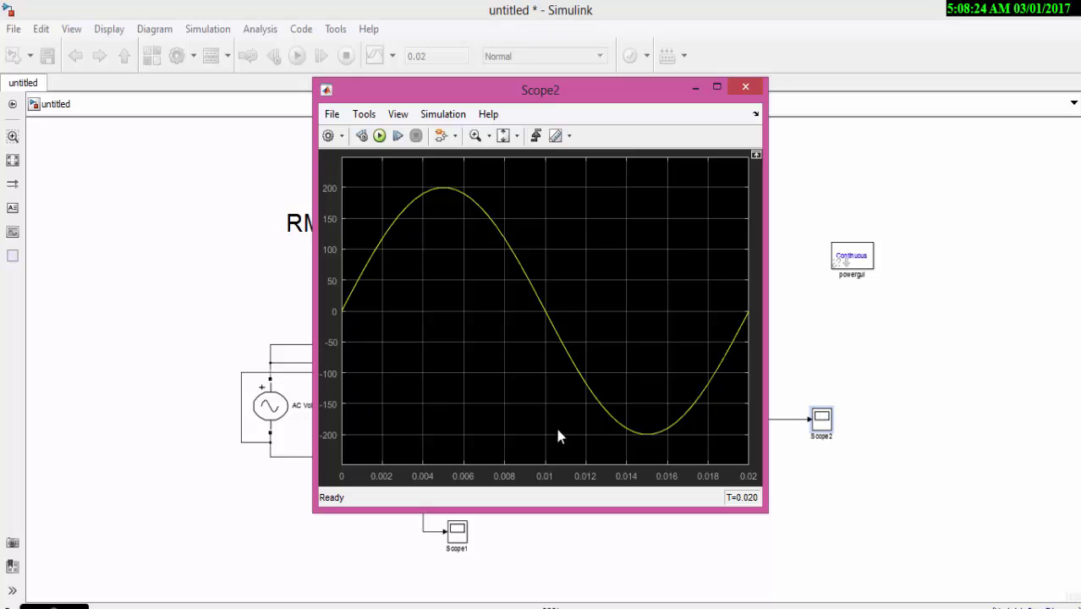
left_click(745, 89)
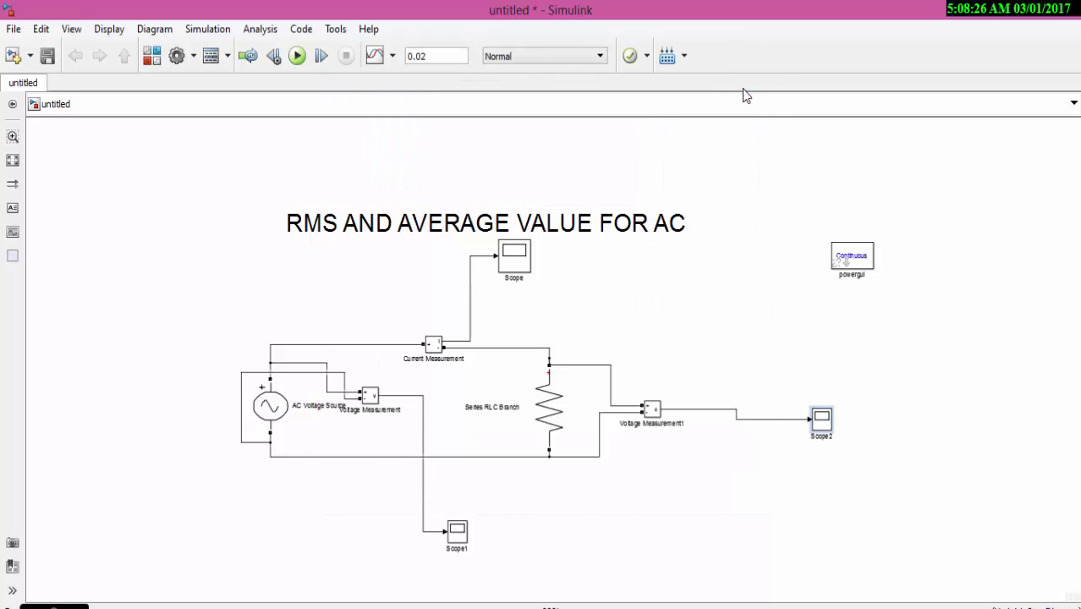
Step: Change the stop time to 0.04 s, rerun, and view the two-cycle 20 A current sine on Scope
left_click(421, 57)
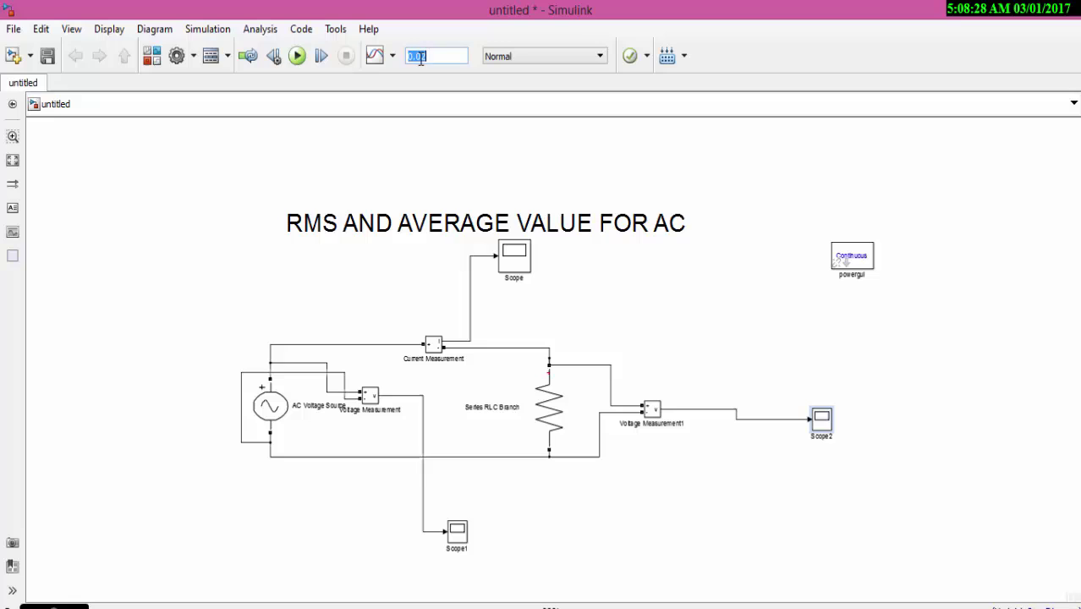
left_click(420, 57)
type("4")
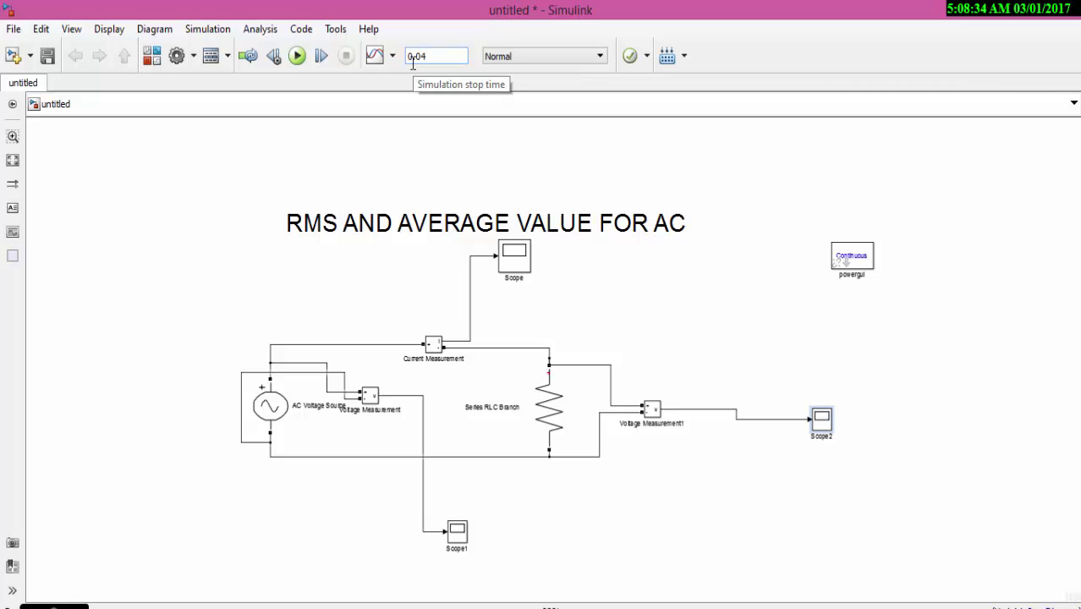
left_click(308, 66)
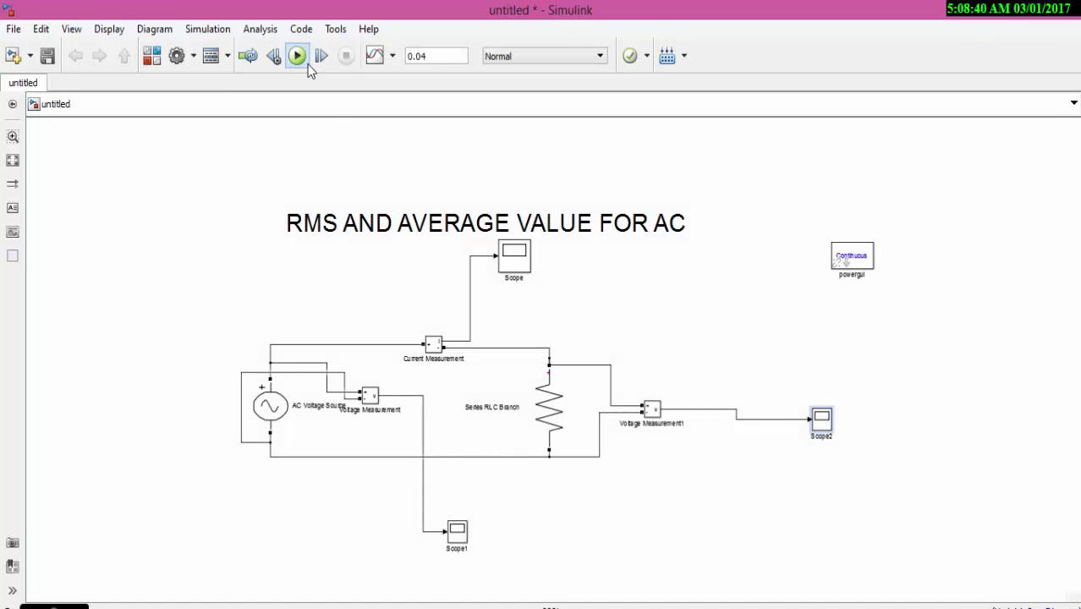
double_click(514, 256)
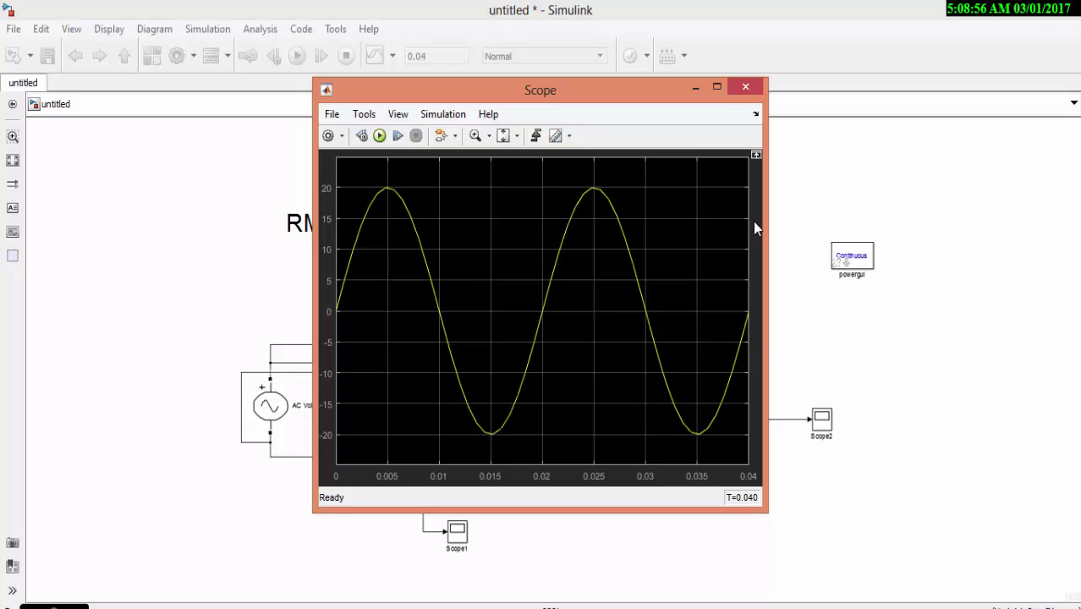
Step: Run with a 1 s stop time, inspect the dense sine maximized on Scope, then reselect the stop time
left_click(749, 84)
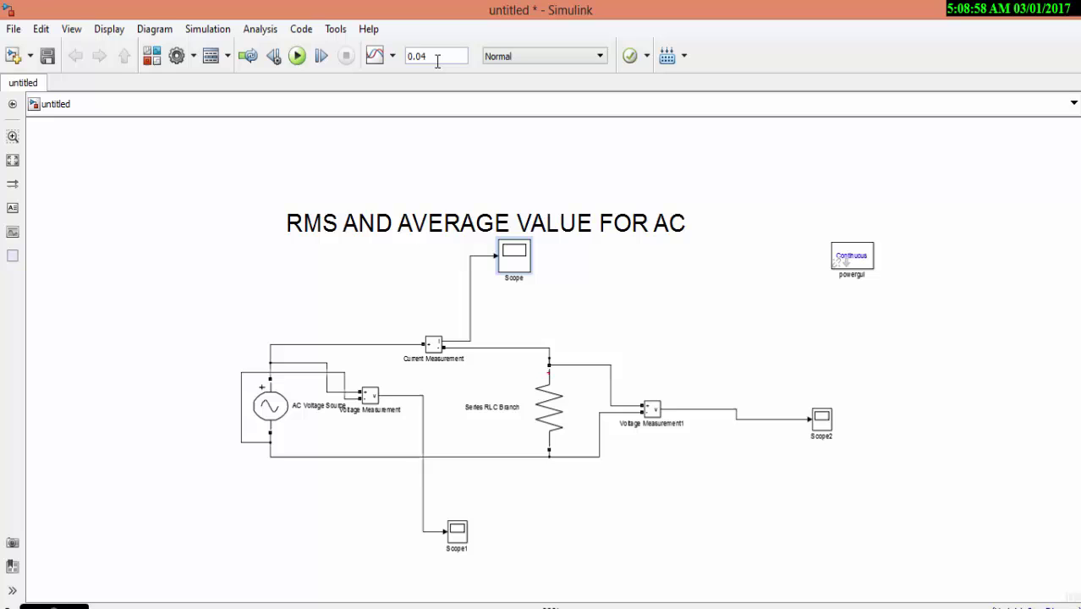
double_click(437, 58)
type("1")
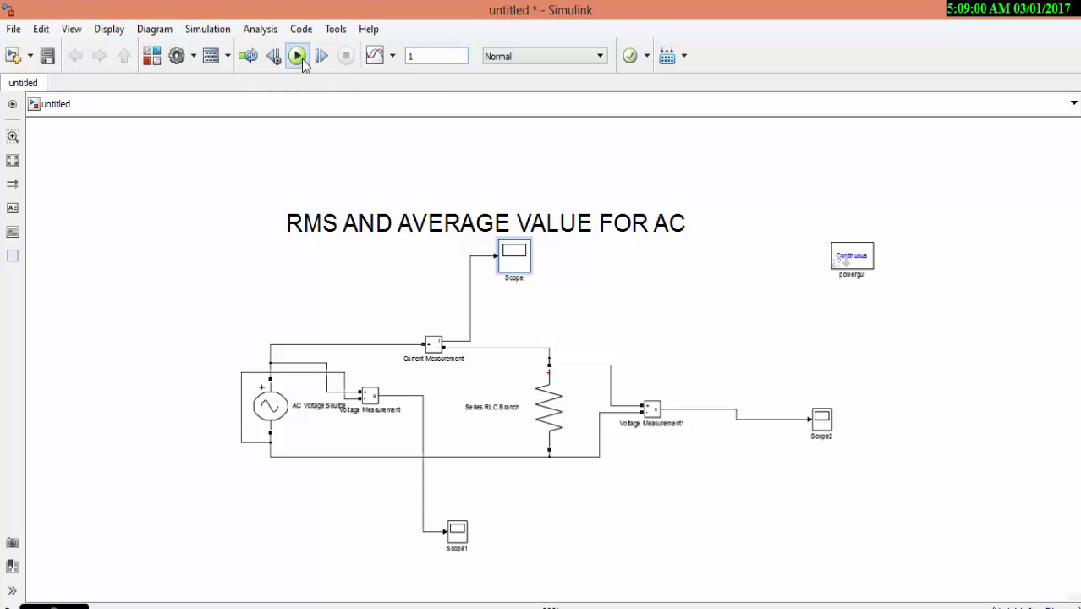
left_click(297, 56)
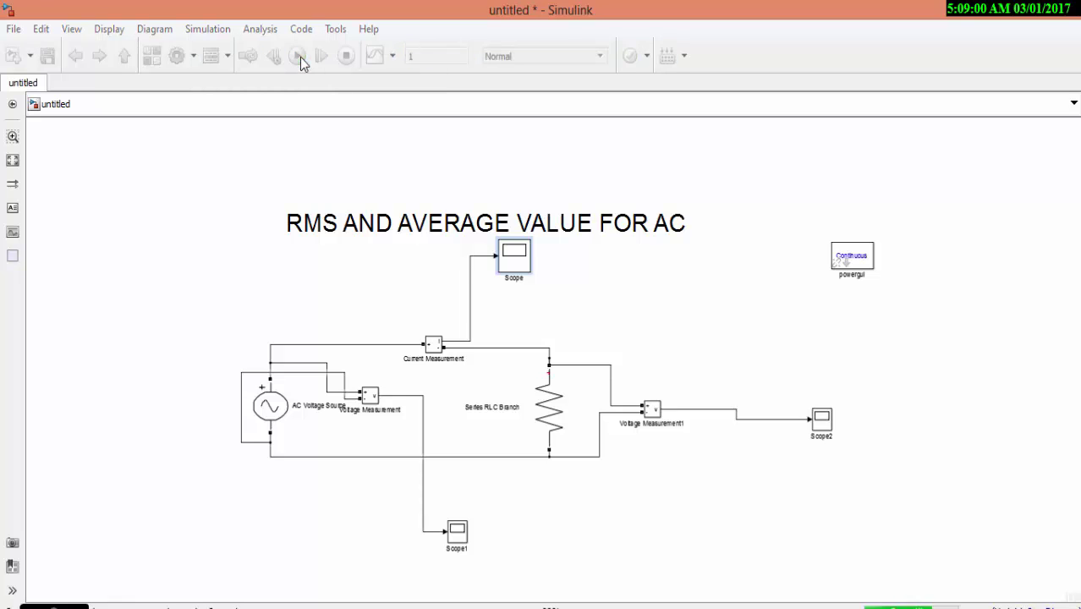
double_click(516, 255)
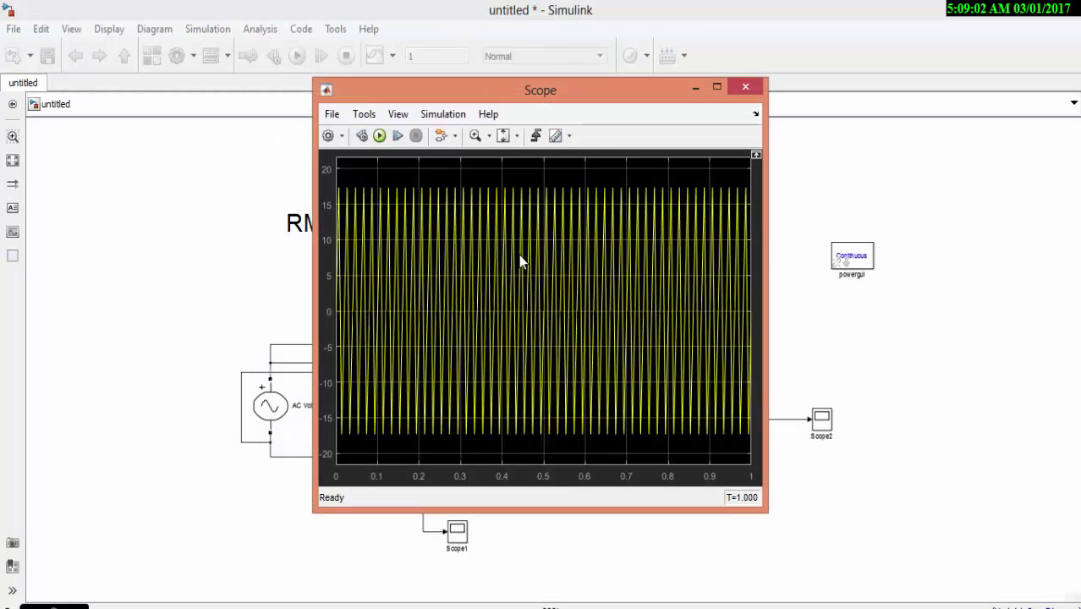
left_click(716, 87)
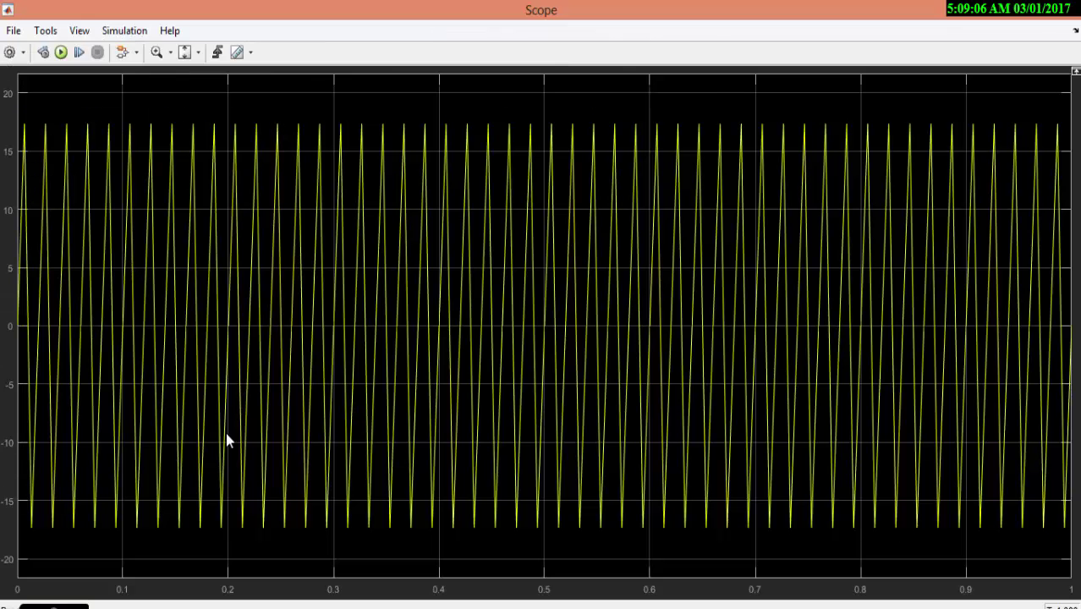
left_click(1057, 11)
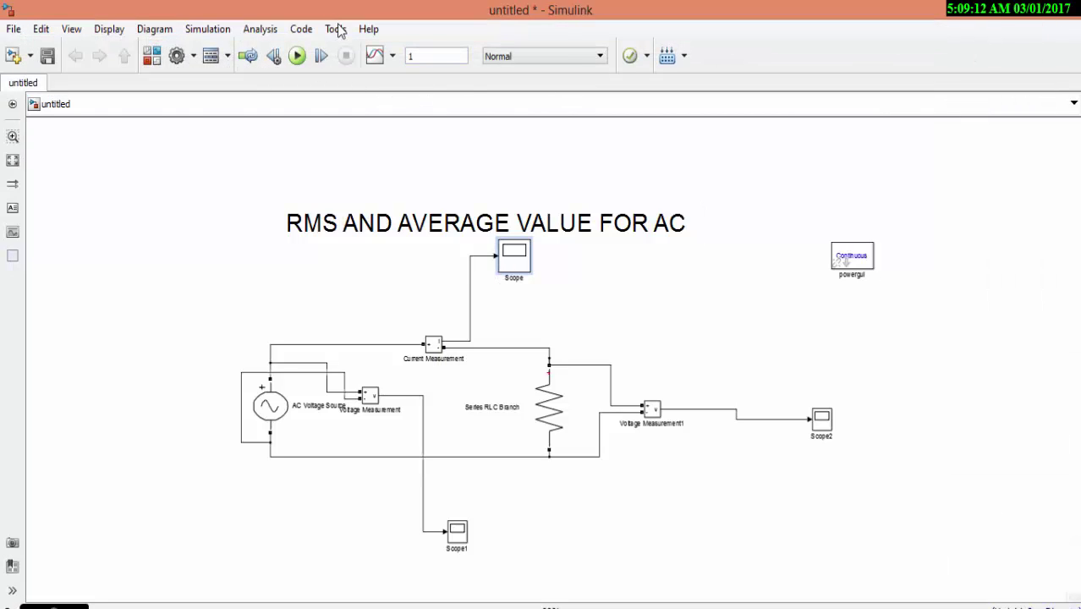
double_click(431, 58)
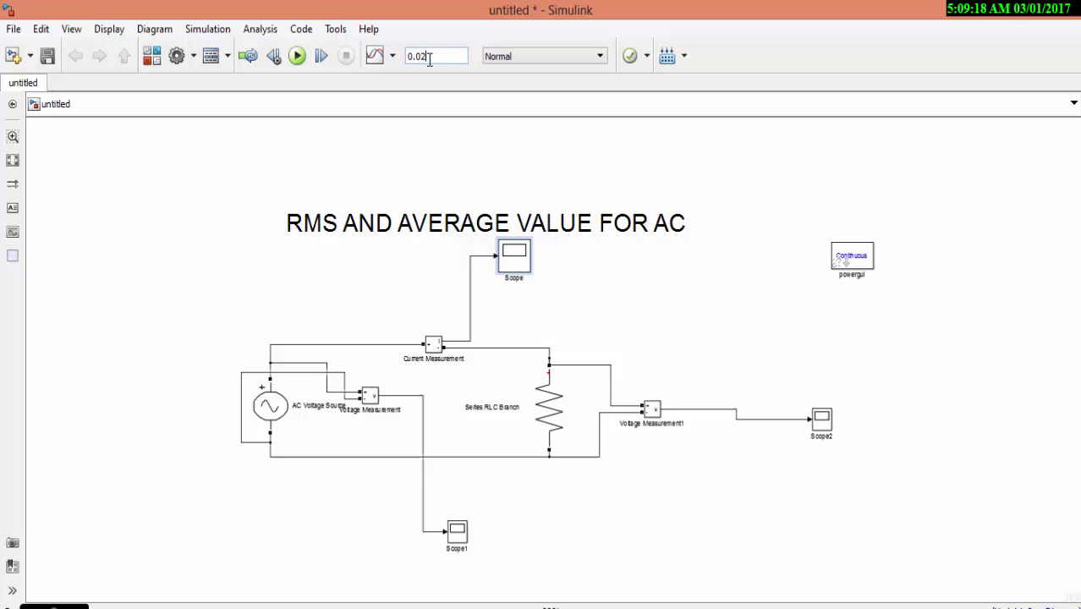
Step: Run at 0.02 s, review Scope1's single-cycle 200 V peak sine, then minimize it
left_click(297, 56)
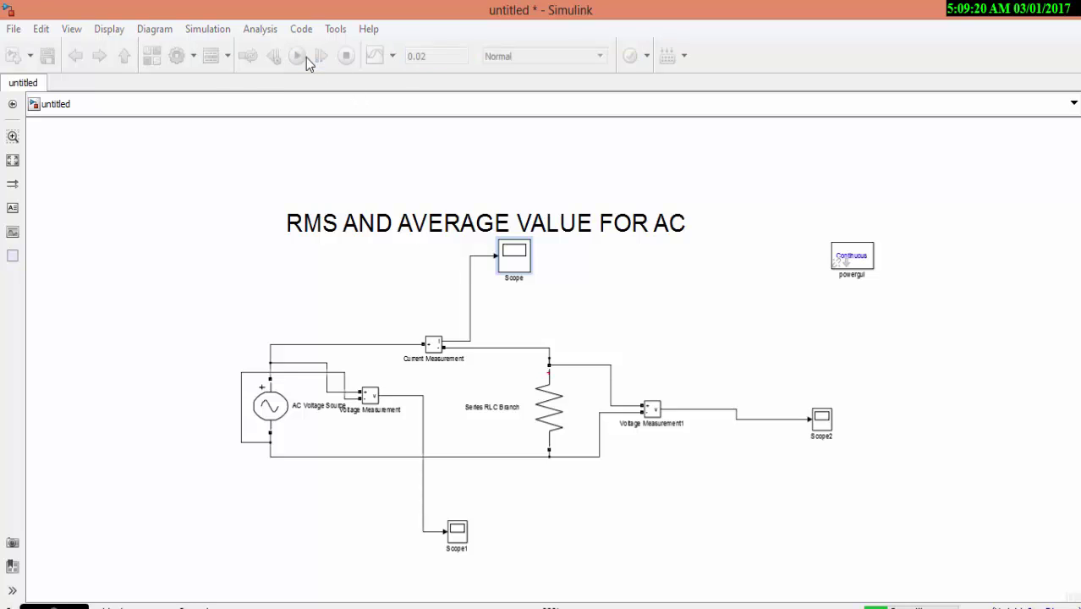
double_click(457, 530)
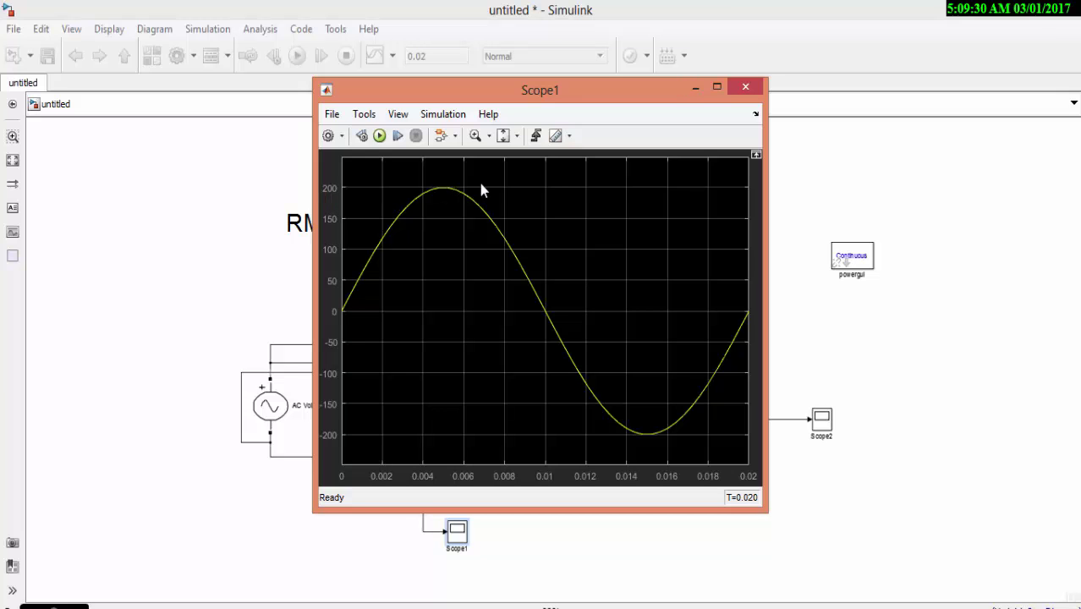
left_click(691, 90)
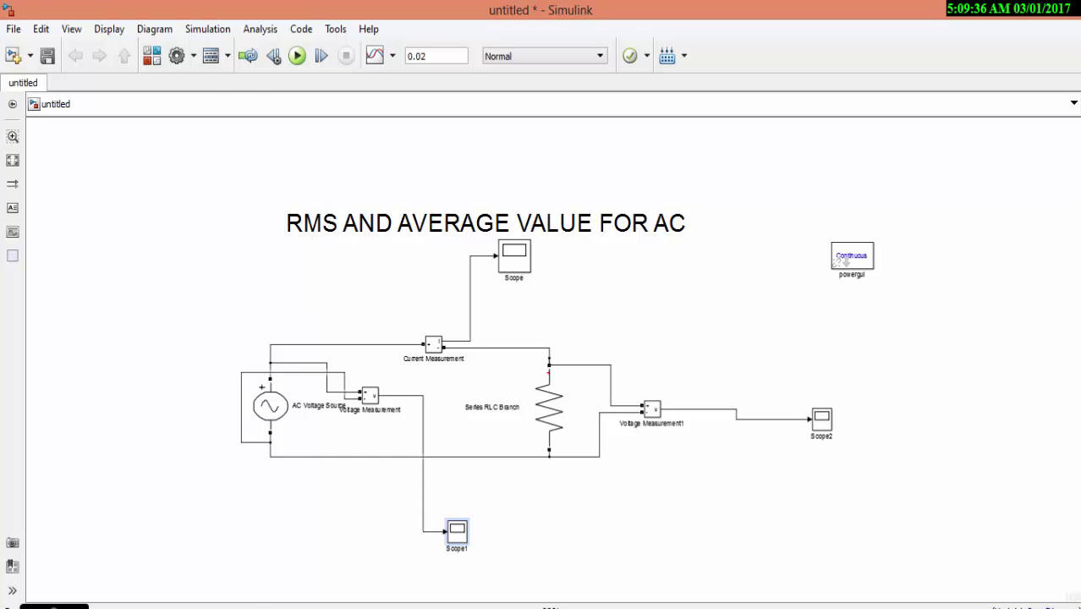
Step: Search the Simulink Library Browser for DISPLAY blocks
key("alt+Tab")
left_click(407, 518)
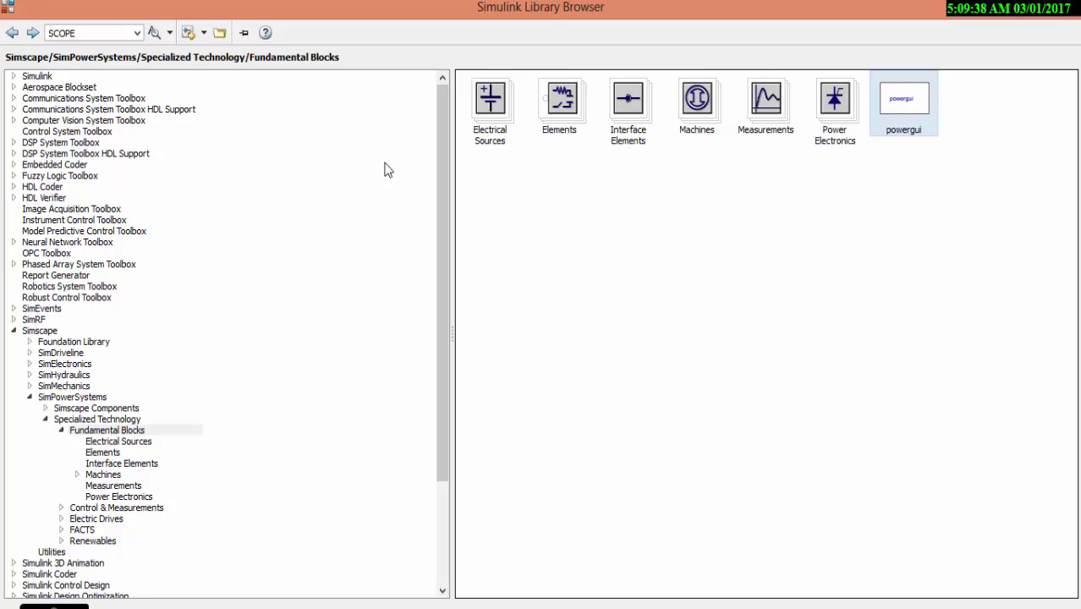
double_click(111, 40)
type("D")
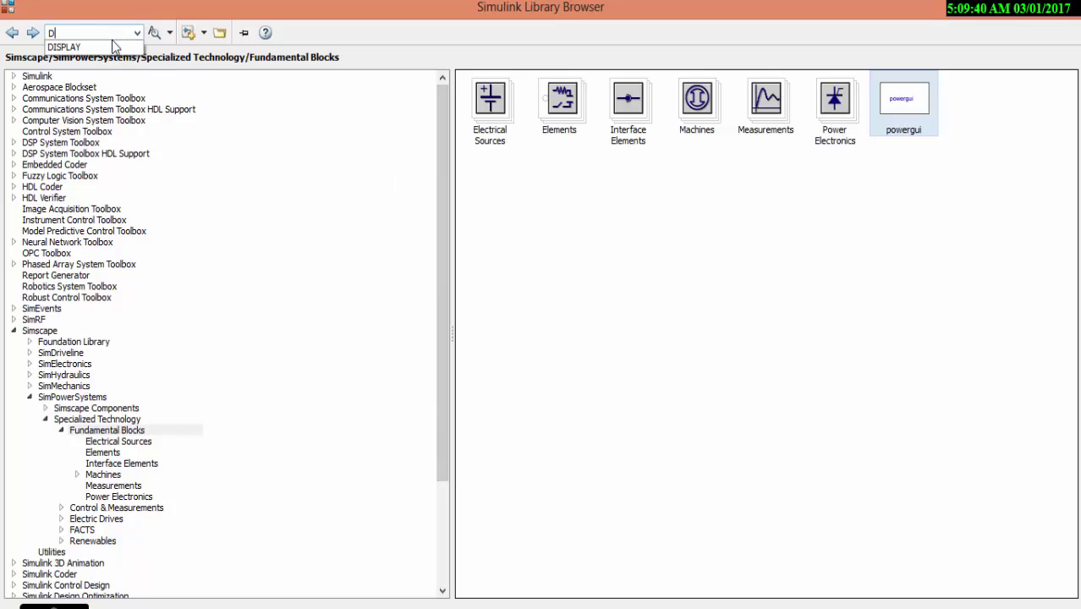
left_click(108, 50)
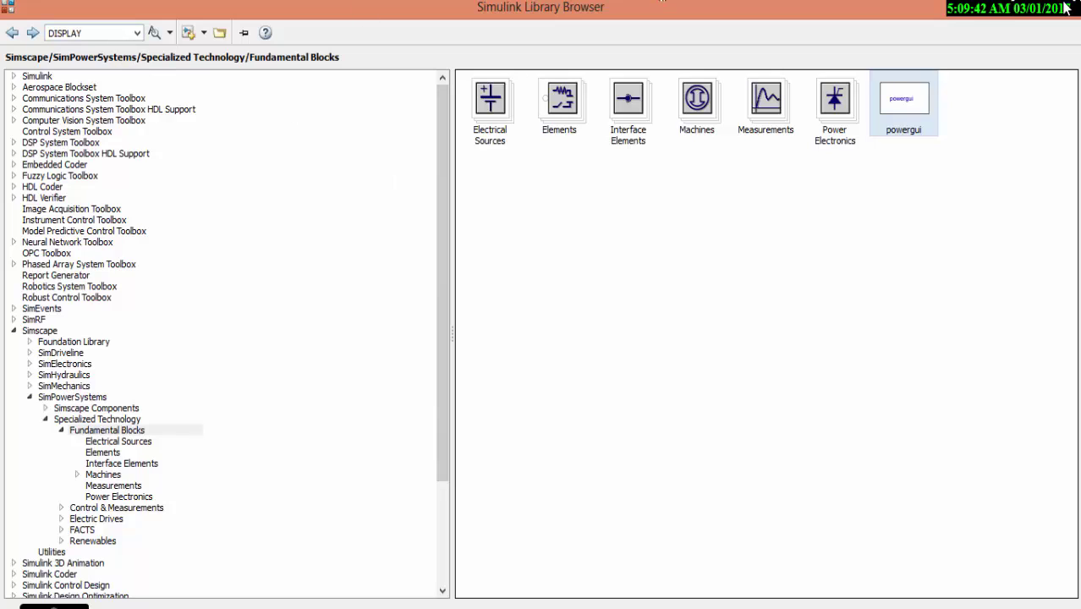
left_click(155, 34)
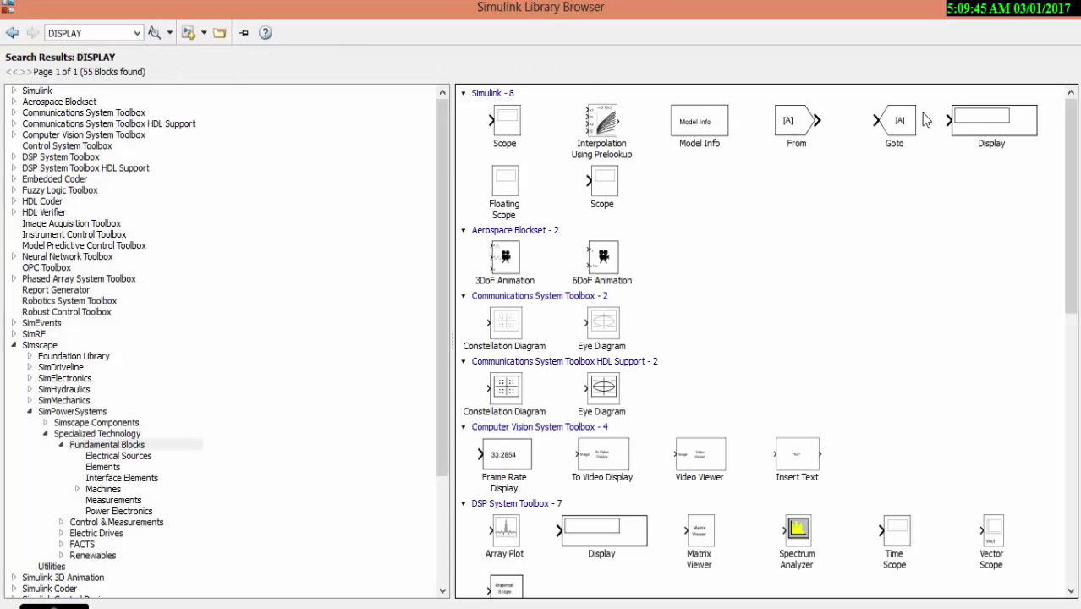
Step: Add the Display block to the model and branch the Current Measurement signal into it
left_click(986, 125)
right_click(986, 126)
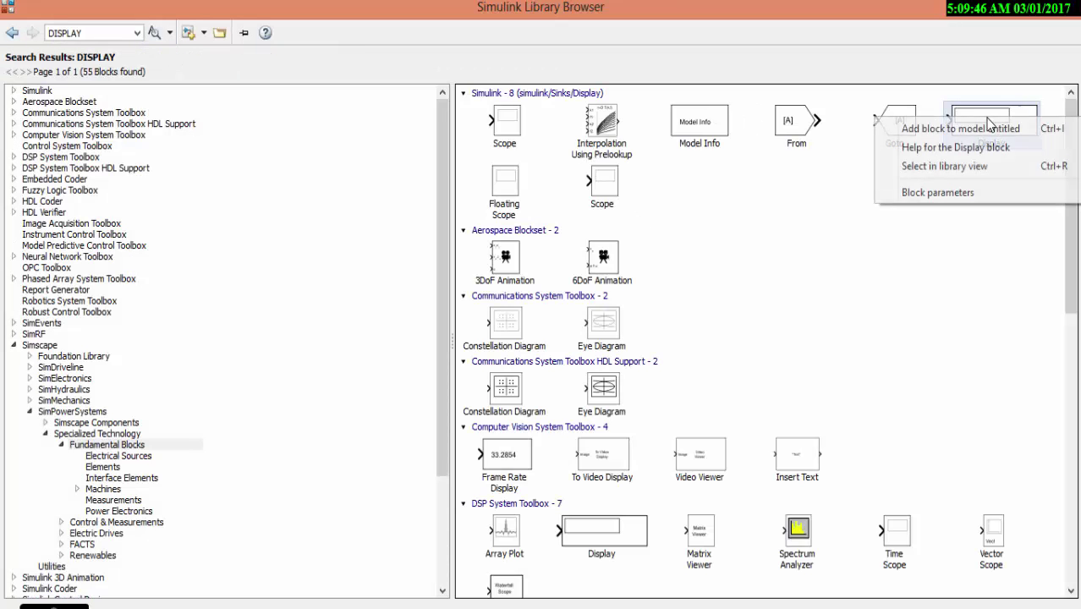
key("Escape")
left_click(1008, 7)
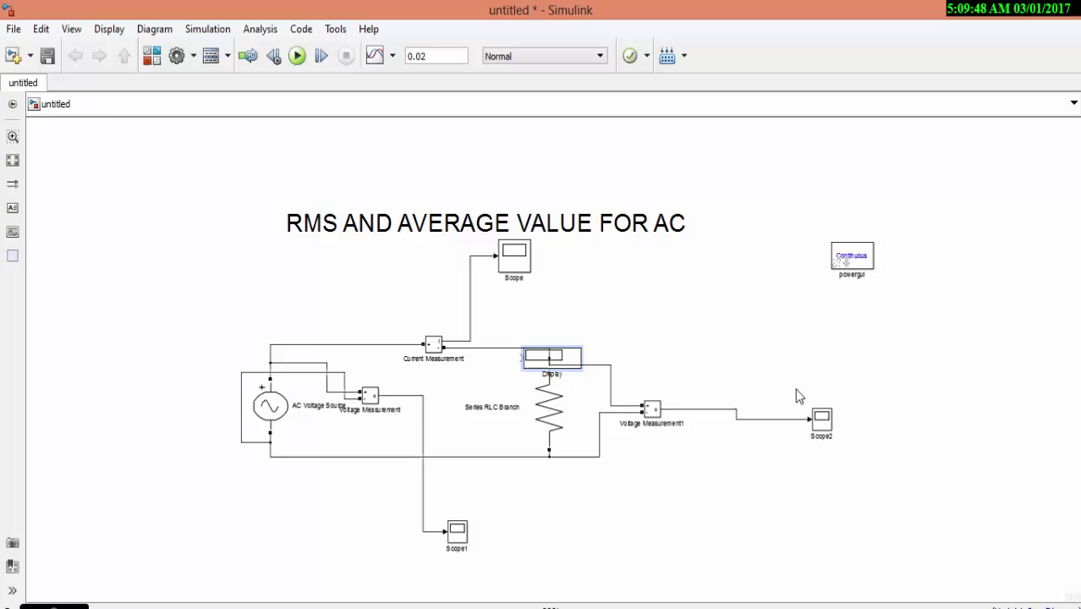
mouse_move(524, 348)
left_mouse_down()
mouse_move(558, 351)
mouse_move(622, 321)
mouse_move(545, 338)
mouse_move(551, 345)
mouse_move(660, 272)
mouse_move(603, 294)
mouse_move(469, 290)
left_mouse_up()
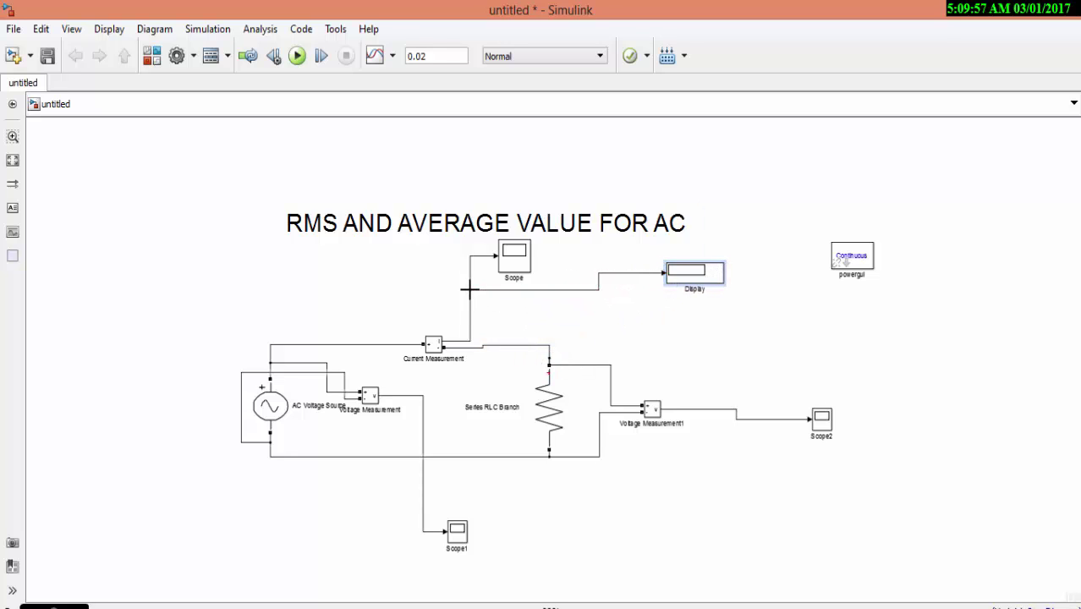
Step: Run the simulation and zoom in on the Display reading -4.899e-15
left_click(299, 56)
scroll(662, 311, "up", 3)
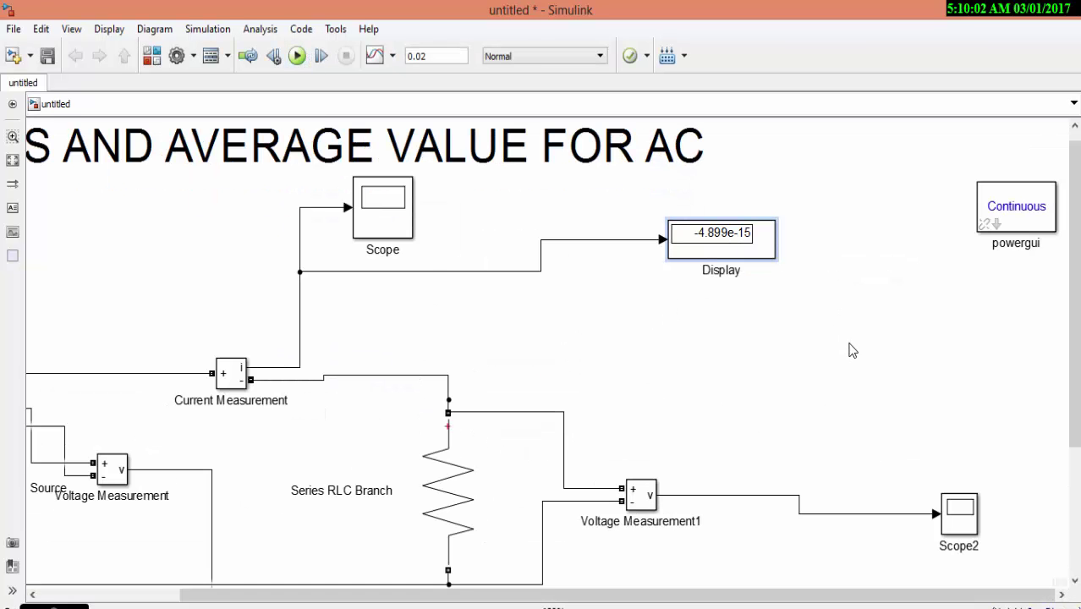
left_click(721, 240)
Step: Navigate back over the circuit, selecting then deselecting the AC Voltage Source
scroll(186, 374, "down", 1)
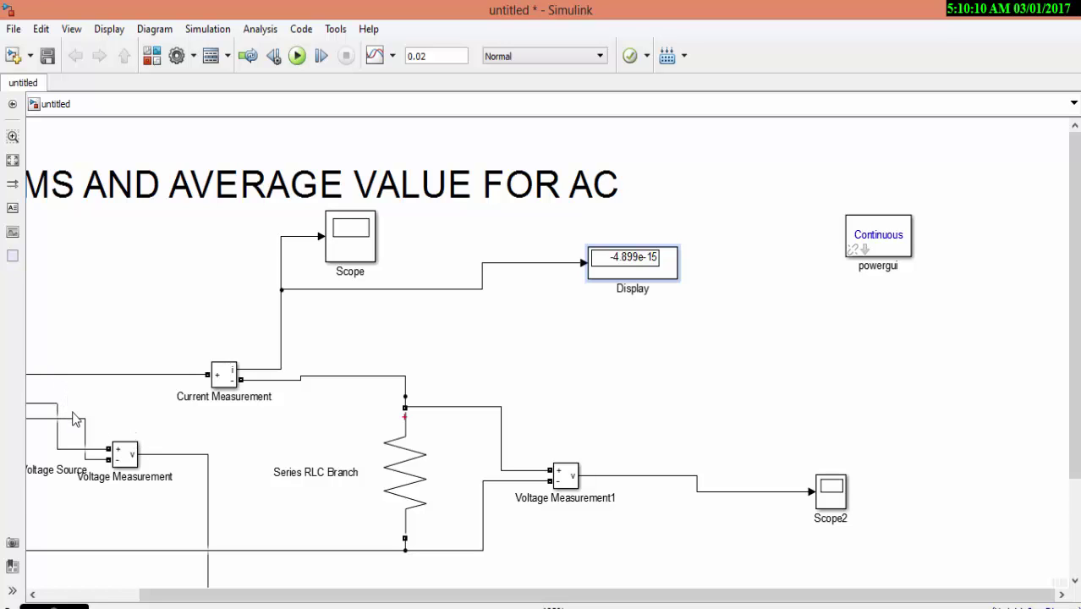
scroll(73, 413, "down", 1)
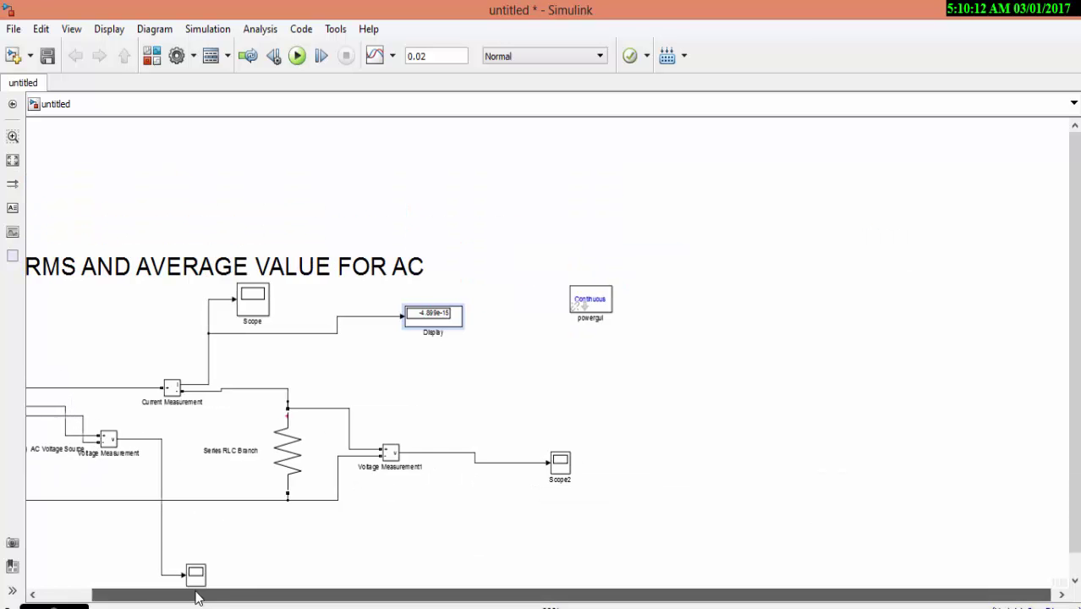
left_click_drag(208, 605, 191, 605)
left_click(72, 440)
scroll(72, 441, "up", 1)
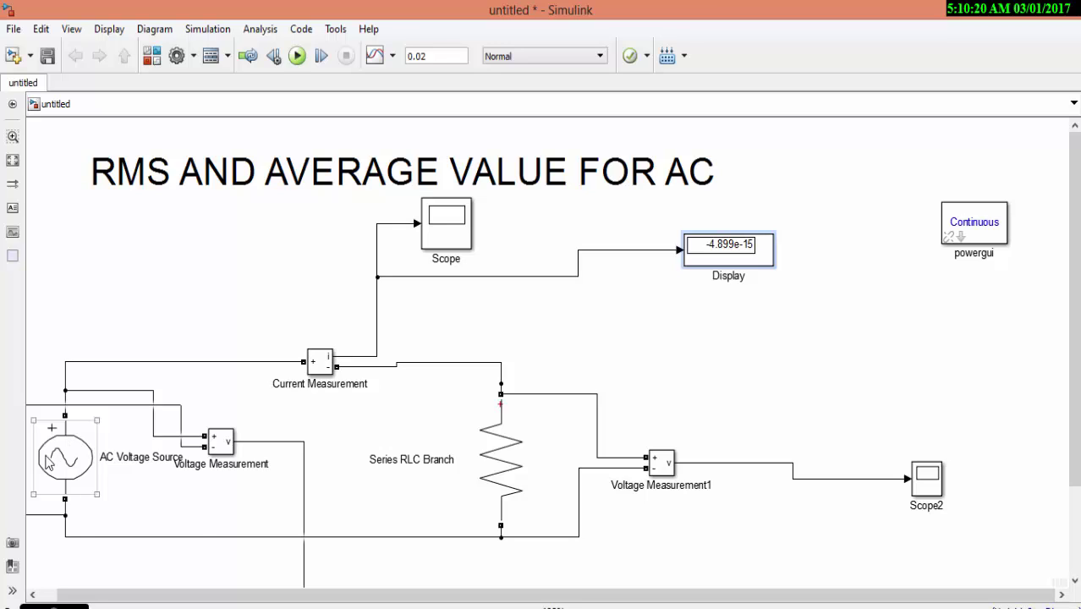
left_click(75, 548)
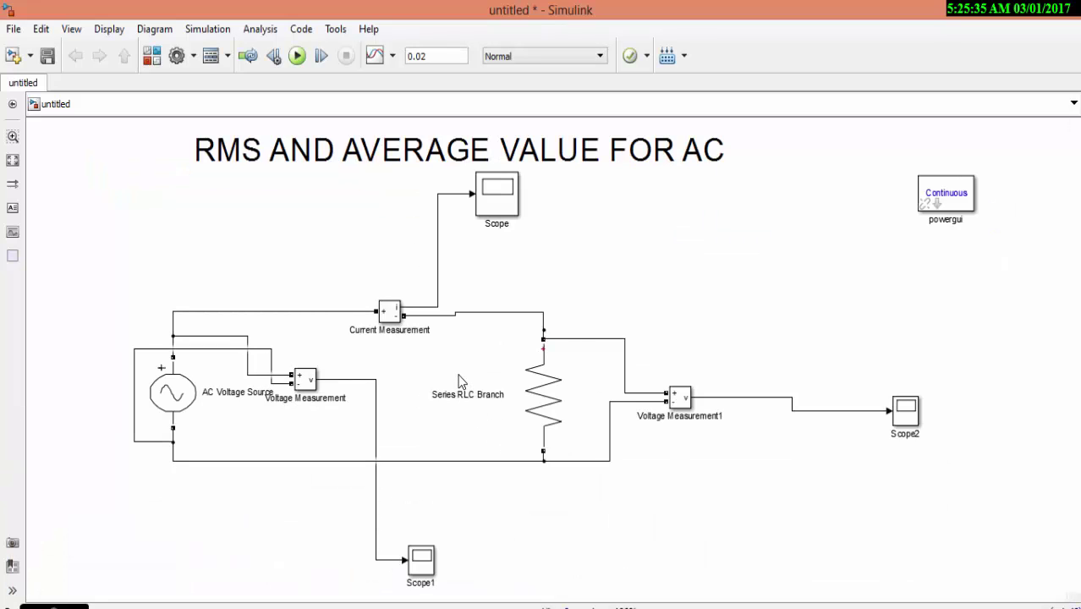
Step: Browse the Library Browser to Specialized Technology > Control & Measurements > Measurements
left_click(157, 61)
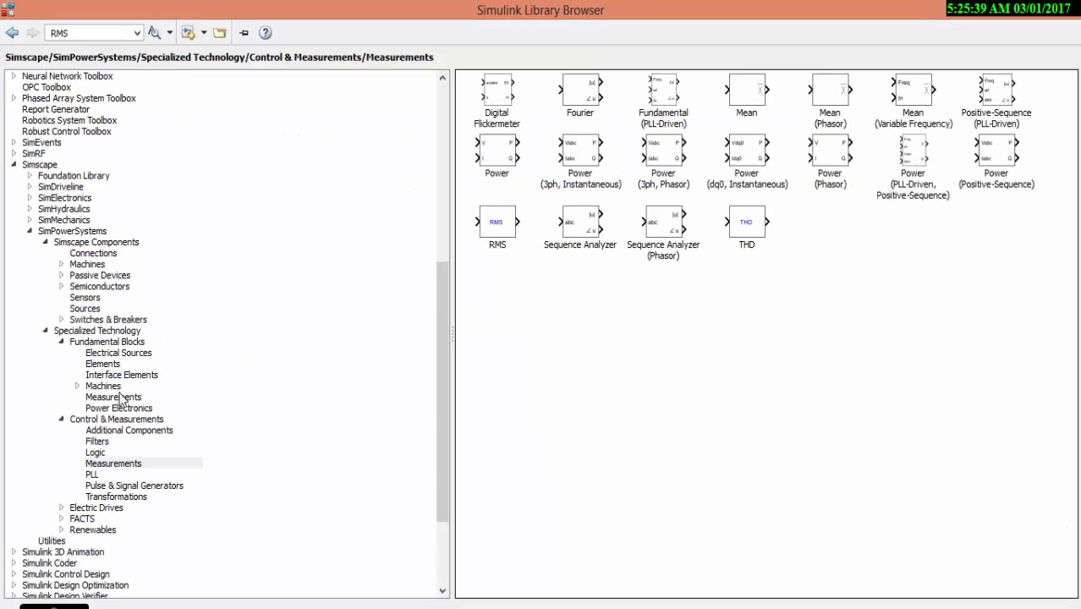
left_click(84, 232)
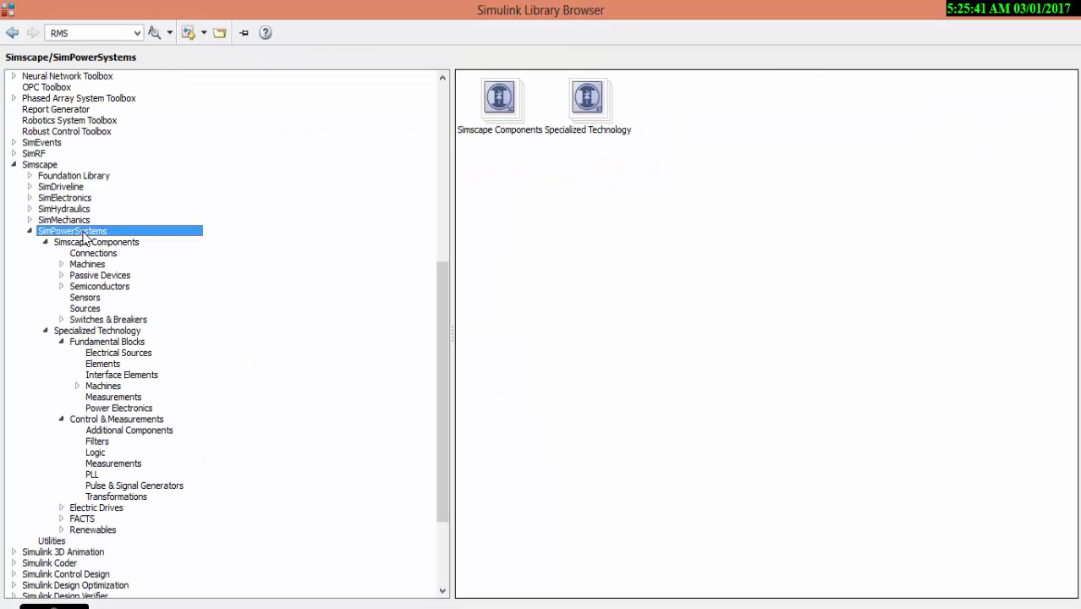
double_click(600, 118)
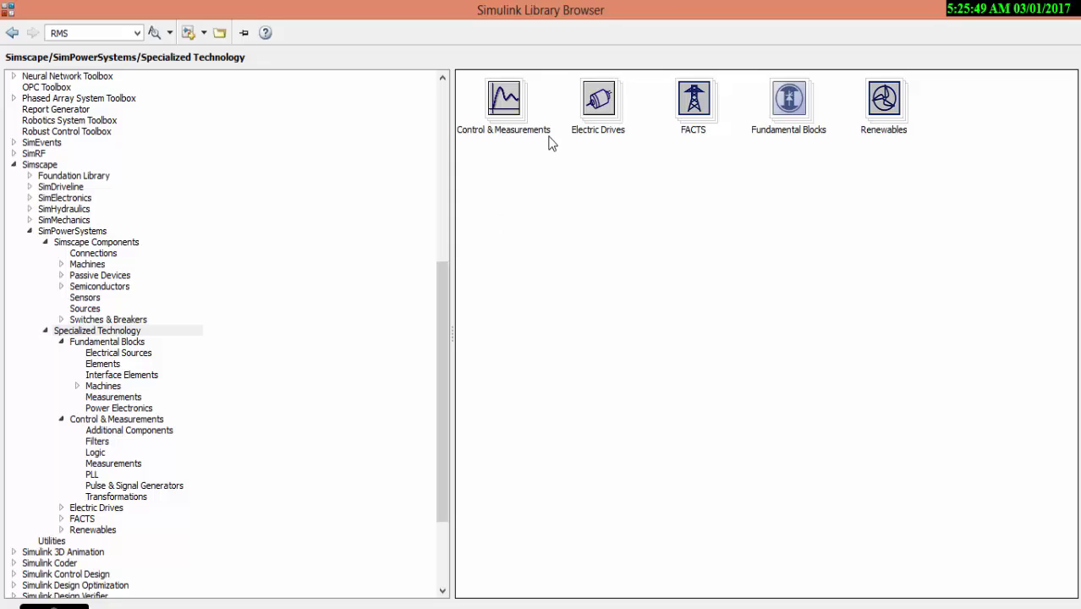
double_click(499, 110)
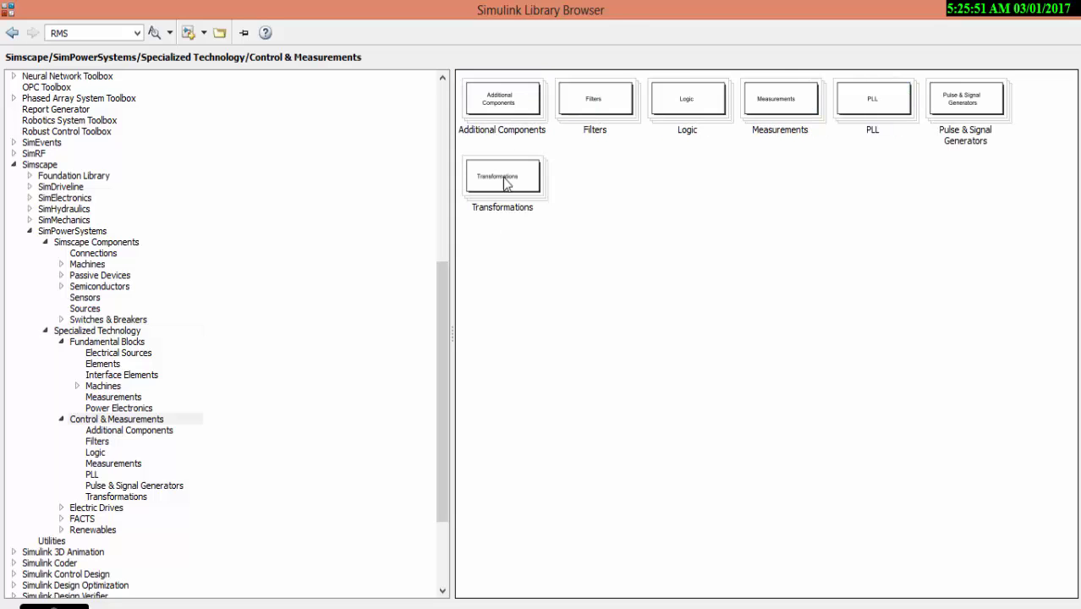
double_click(778, 110)
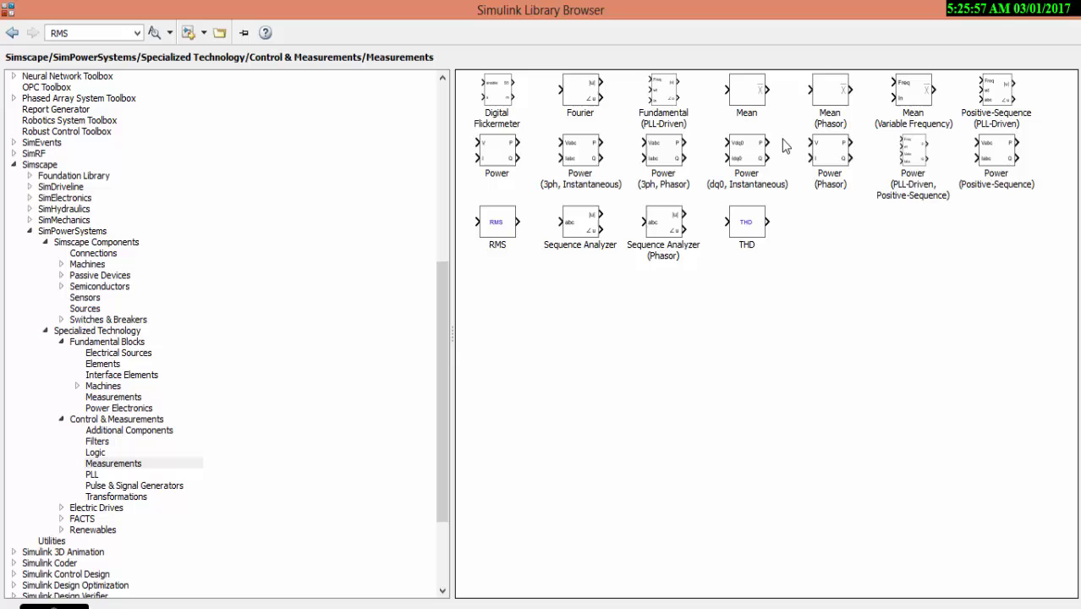
Step: Add the Mean and RMS blocks to the untitled model and minimize the browser
left_click(750, 103)
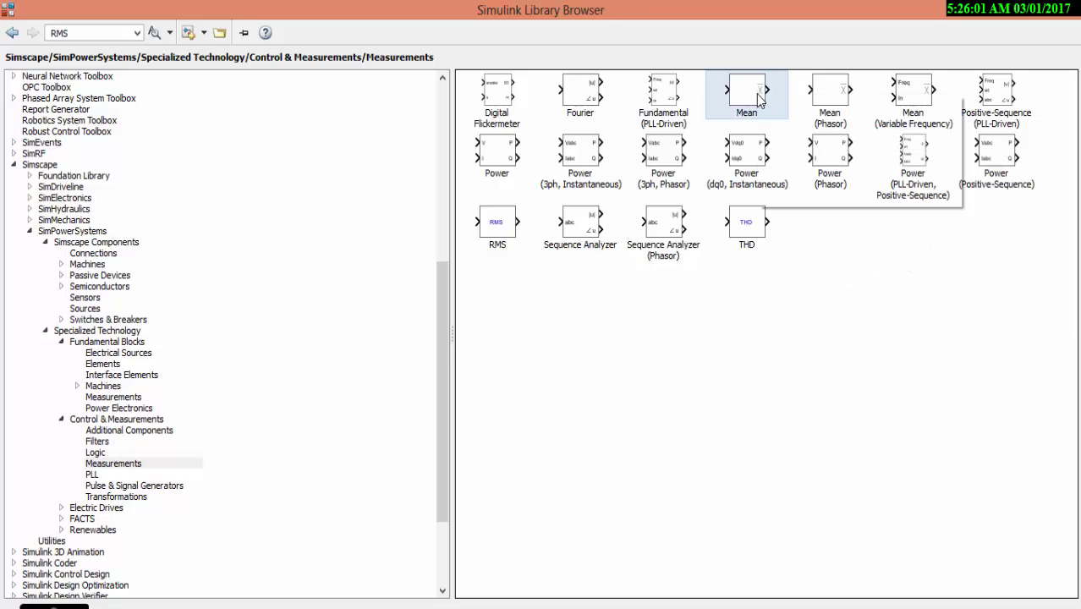
right_click(759, 99)
left_click(765, 102)
left_click(507, 229)
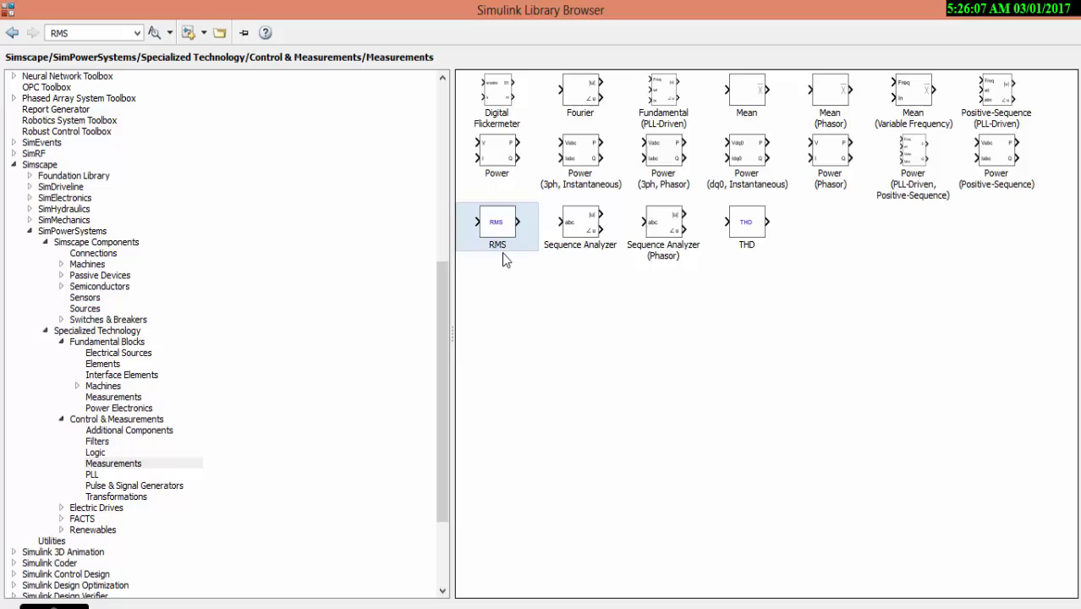
right_click(503, 242)
left_click(522, 242)
left_click(1013, 13)
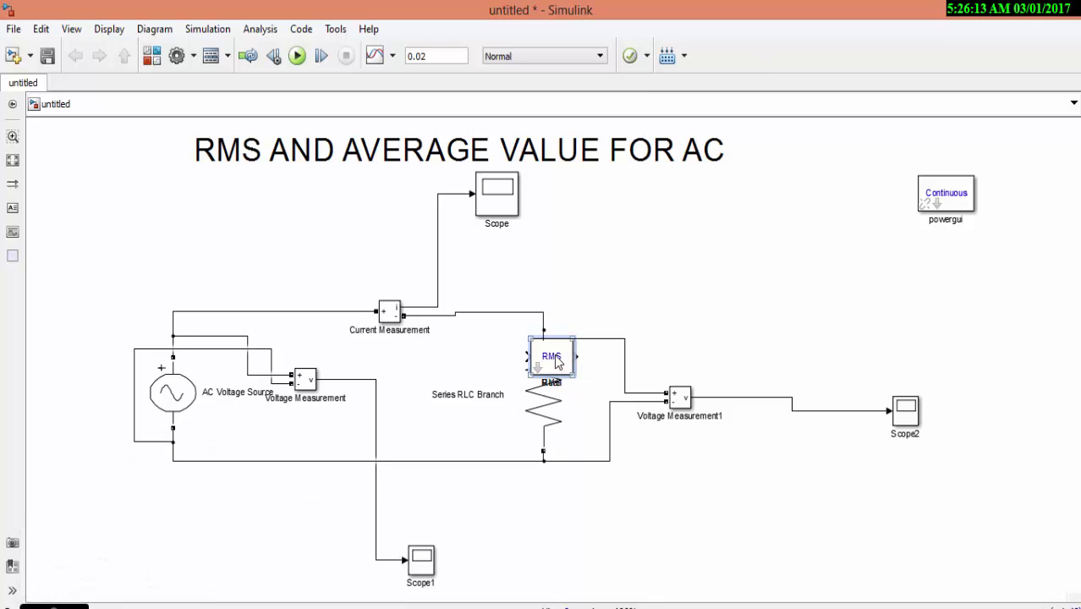
Step: Place RMS and Mean near the Scope, then copy them as Mean1 and RMS1 below Voltage Measurement1
left_click_drag(556, 361, 653, 204)
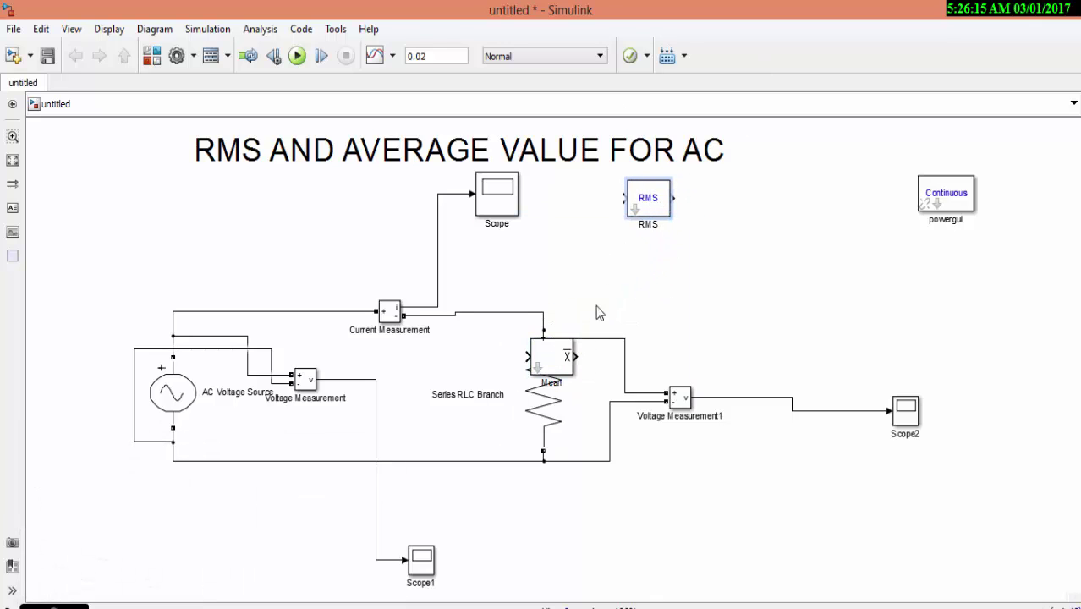
mouse_move(550, 362)
left_mouse_down()
mouse_move(658, 309)
mouse_move(643, 276)
mouse_move(685, 182)
left_mouse_up()
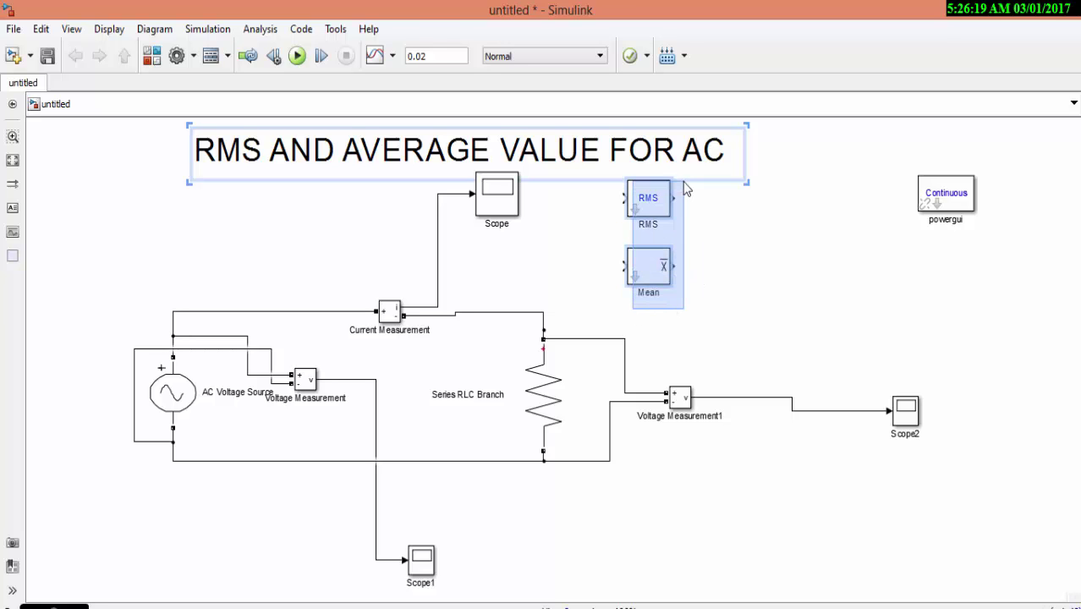
left_click_drag(717, 263, 723, 276)
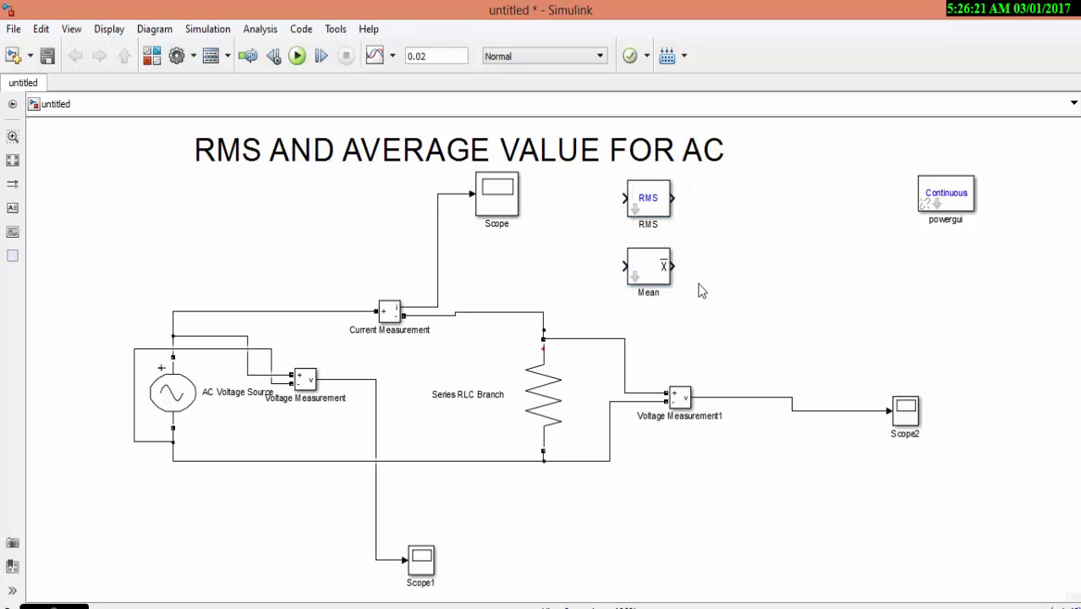
left_click(644, 276)
left_click_drag(646, 272, 711, 463)
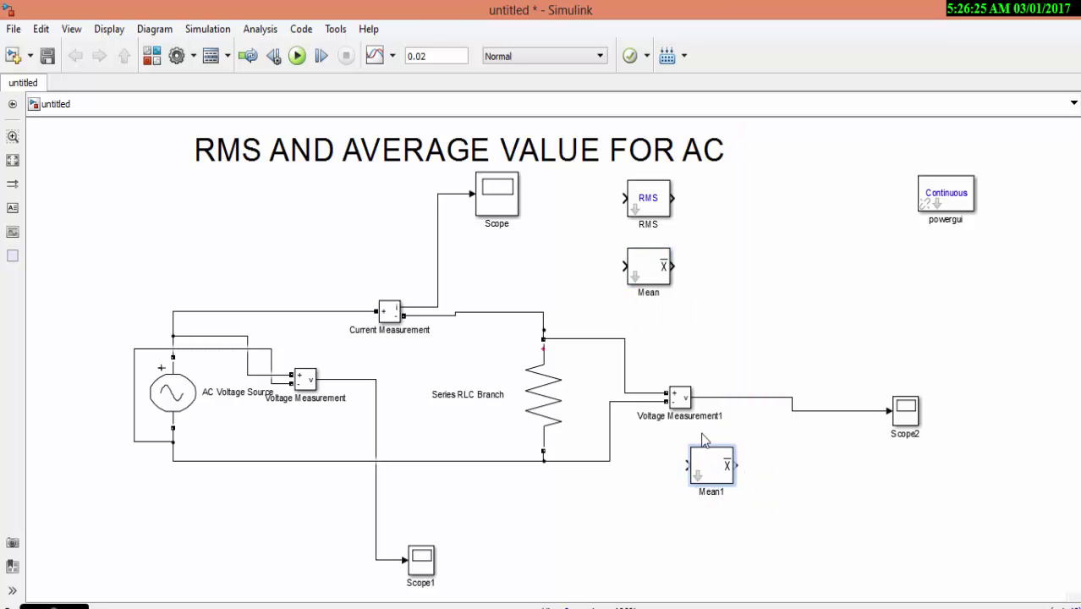
left_click(642, 207)
left_click_drag(642, 207, 716, 554)
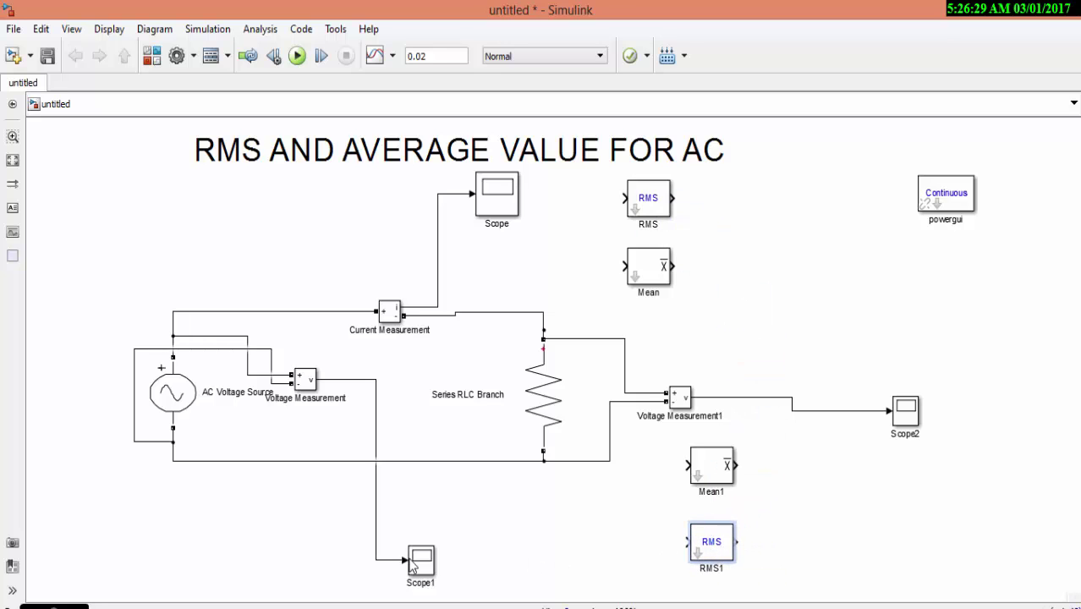
Step: Paste RMS2 below Voltage Measurement and delete the extra RMS3 copy
key("ctrl+c")
key("ctrl+v")
left_click_drag(702, 241, 313, 499)
left_click(710, 466)
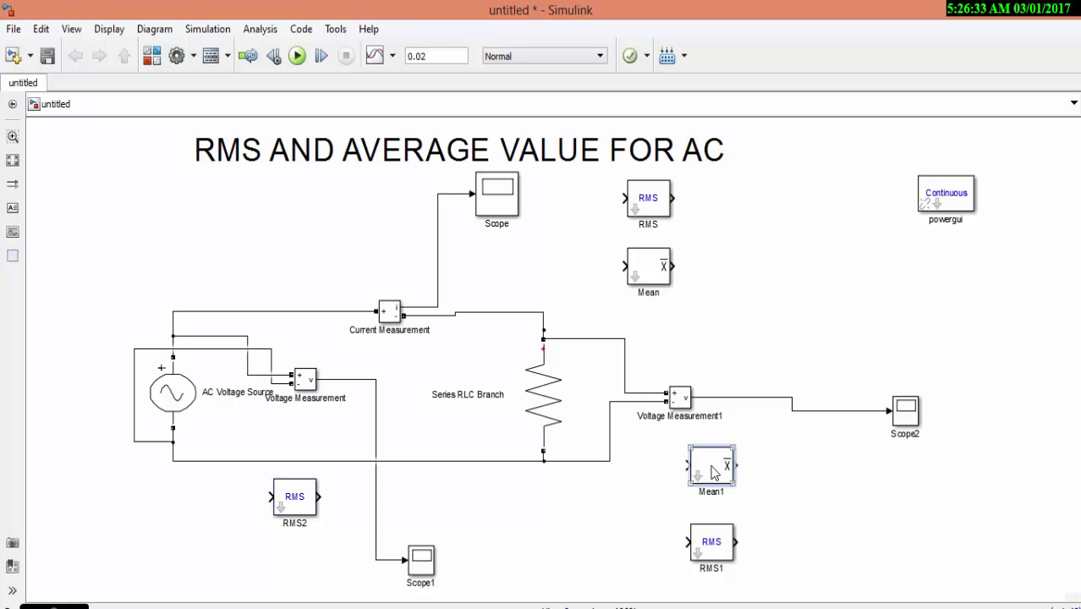
key("ctrl+v")
left_click_drag(735, 491, 819, 503)
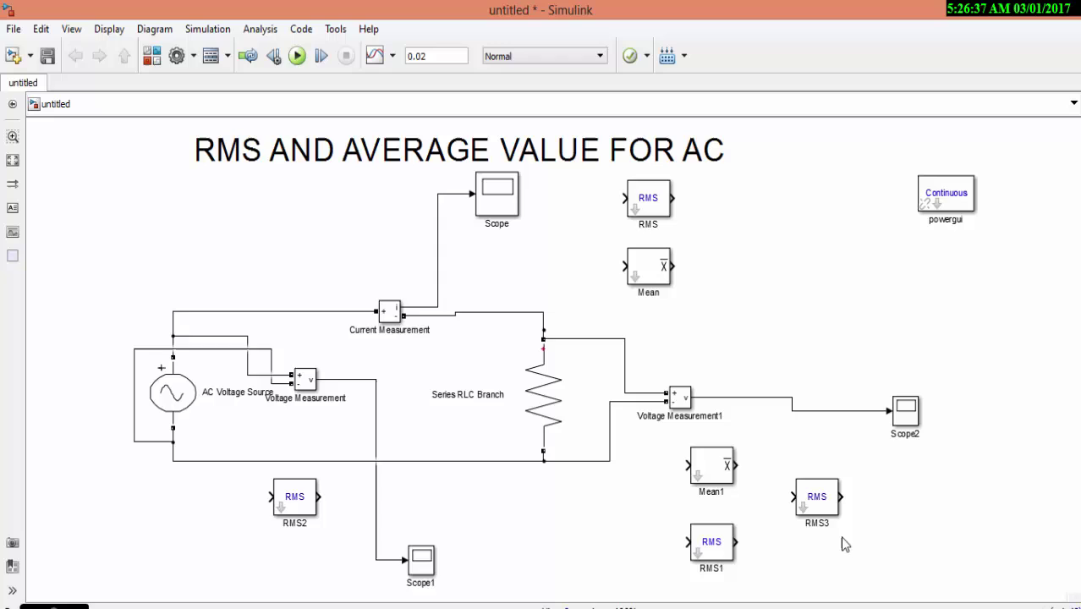
left_click(817, 507)
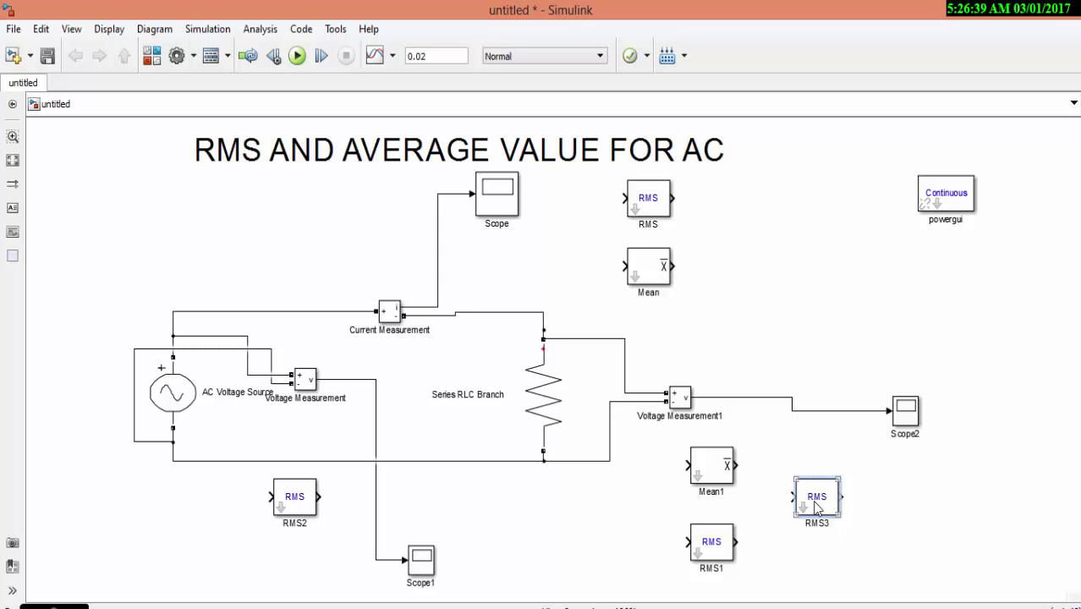
key("Delete")
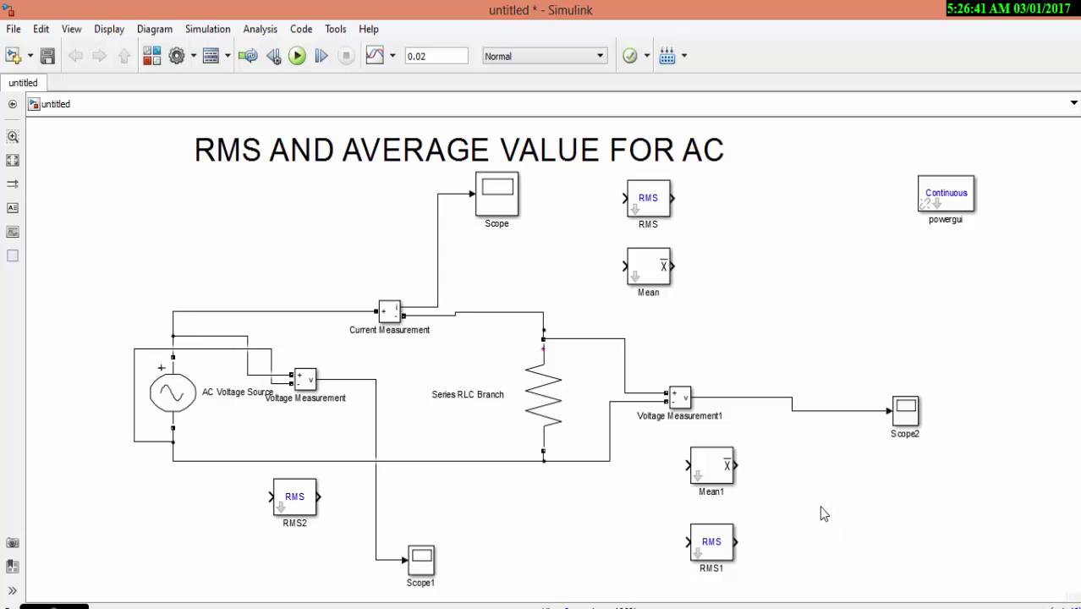
Step: Copy Mean1 as Mean2 and line it up under RMS2
left_click(712, 460)
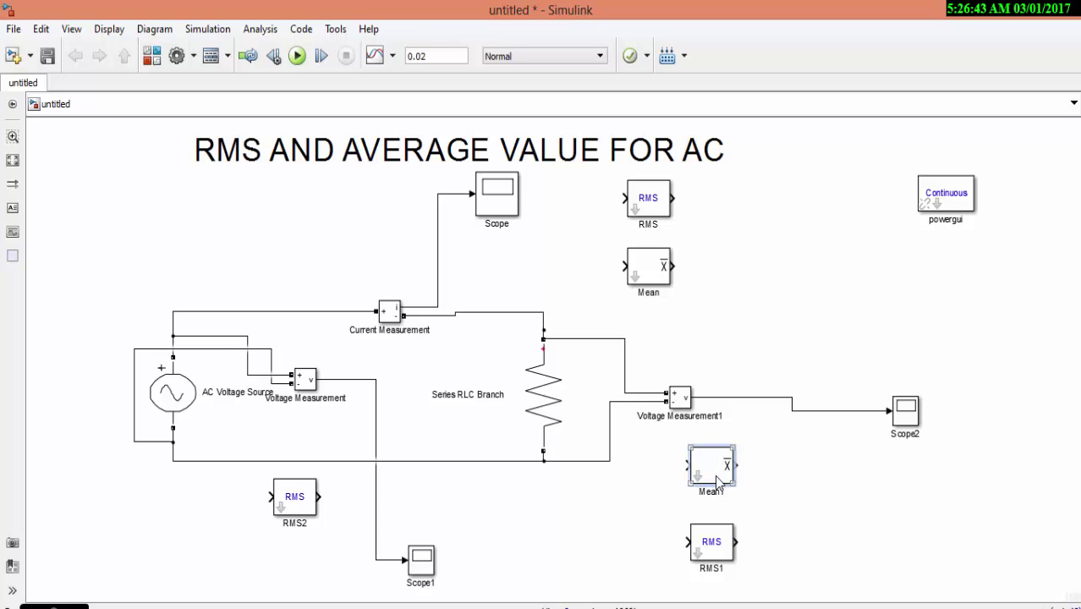
left_click_drag(717, 480, 288, 561)
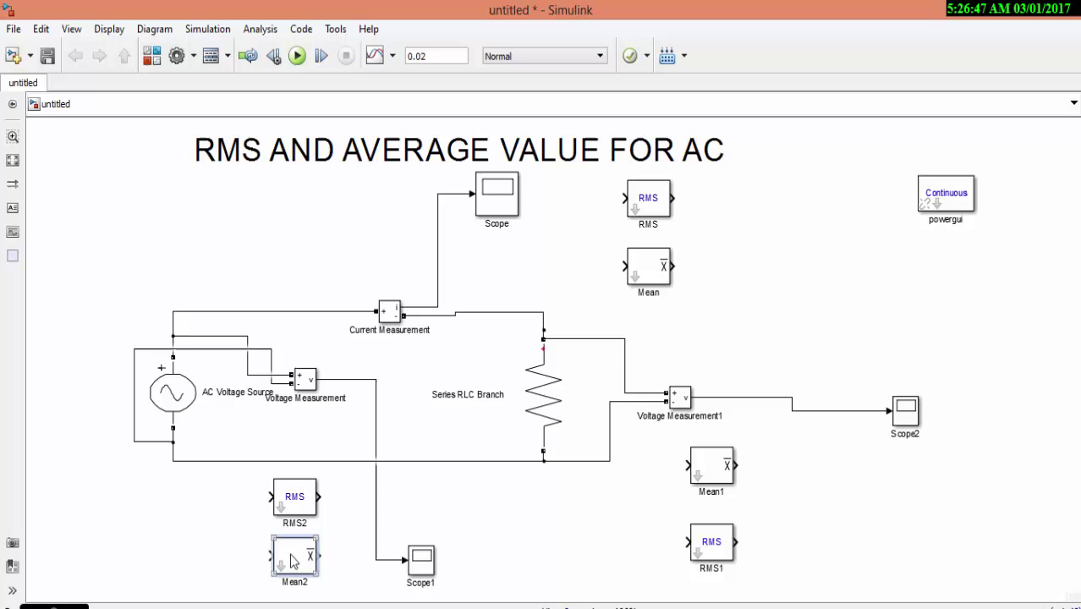
left_click_drag(284, 507, 233, 503)
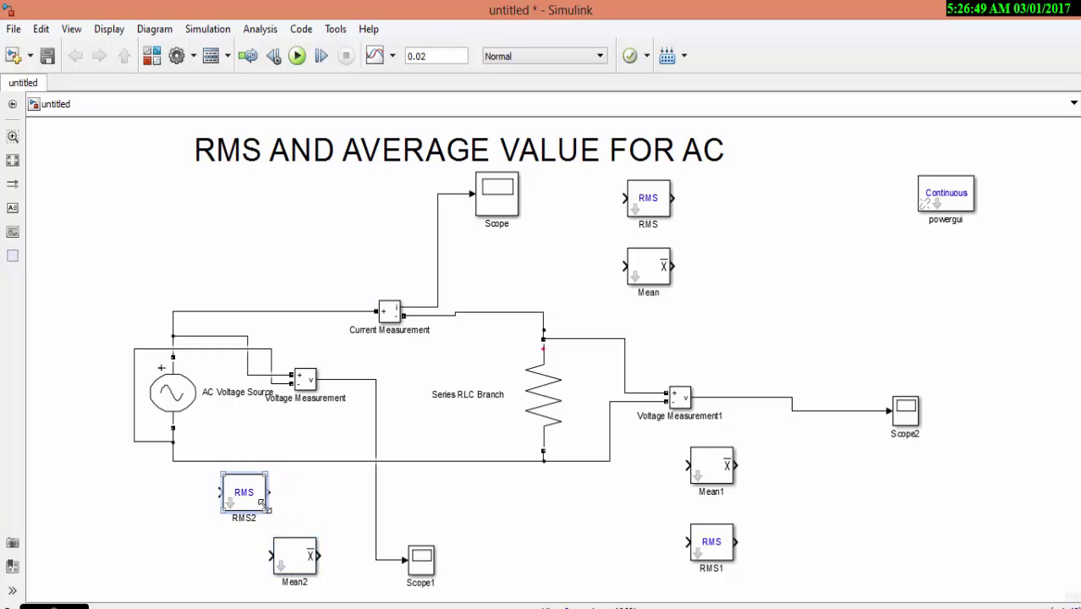
left_click_drag(311, 565, 238, 565)
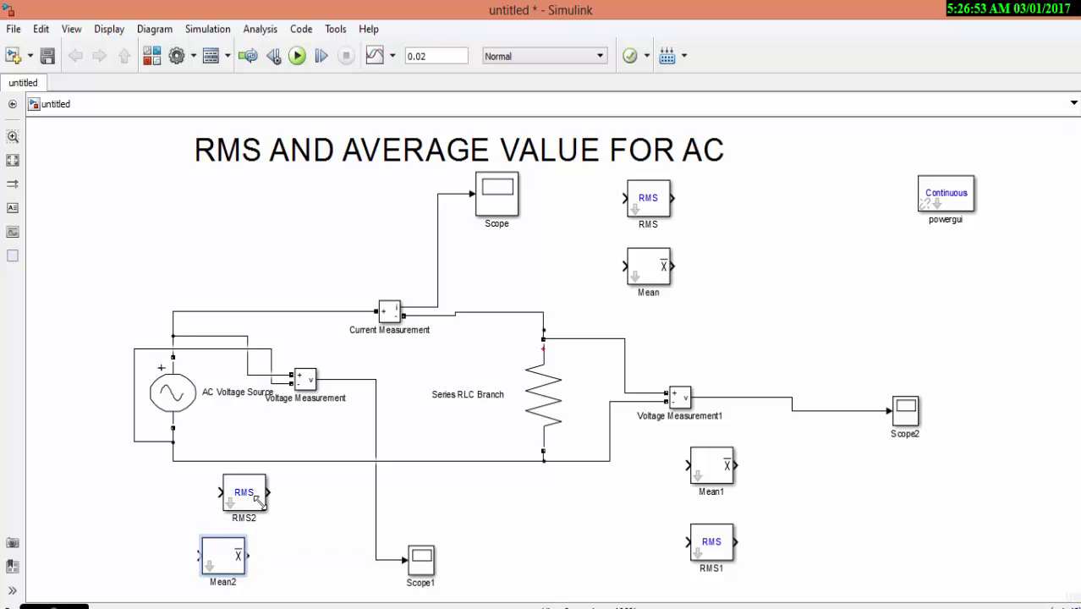
left_click_drag(248, 499, 227, 499)
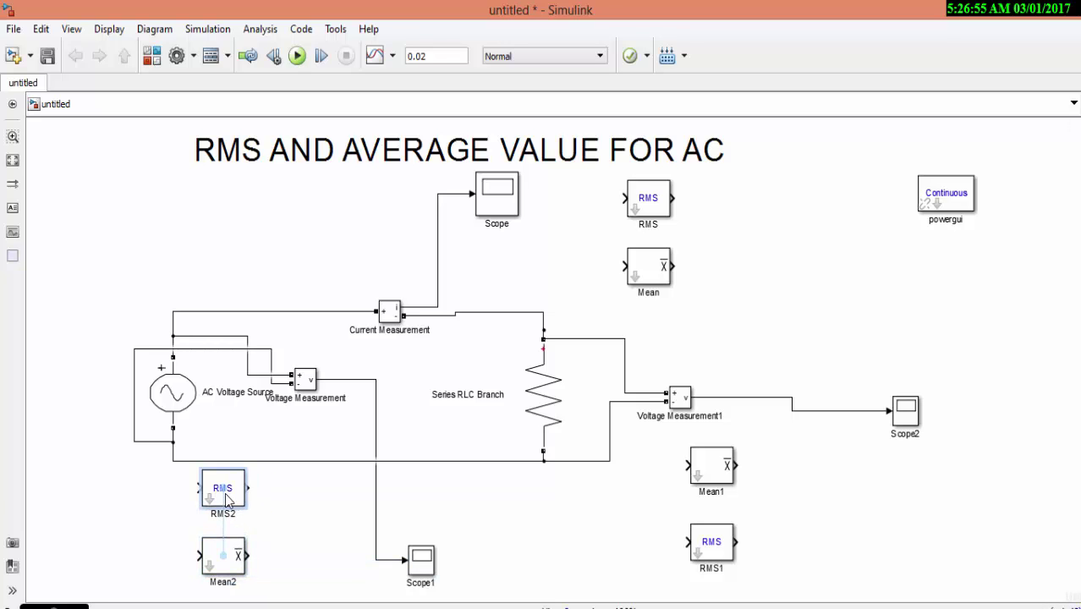
Step: Move Mean1 and RMS1 beside Scope2, and RMS2 and Mean2 below the Series RLC Branch
left_click_drag(708, 477, 842, 486)
left_click_drag(715, 545, 859, 541)
left_click_drag(229, 491, 515, 494)
left_click_drag(235, 558, 523, 561)
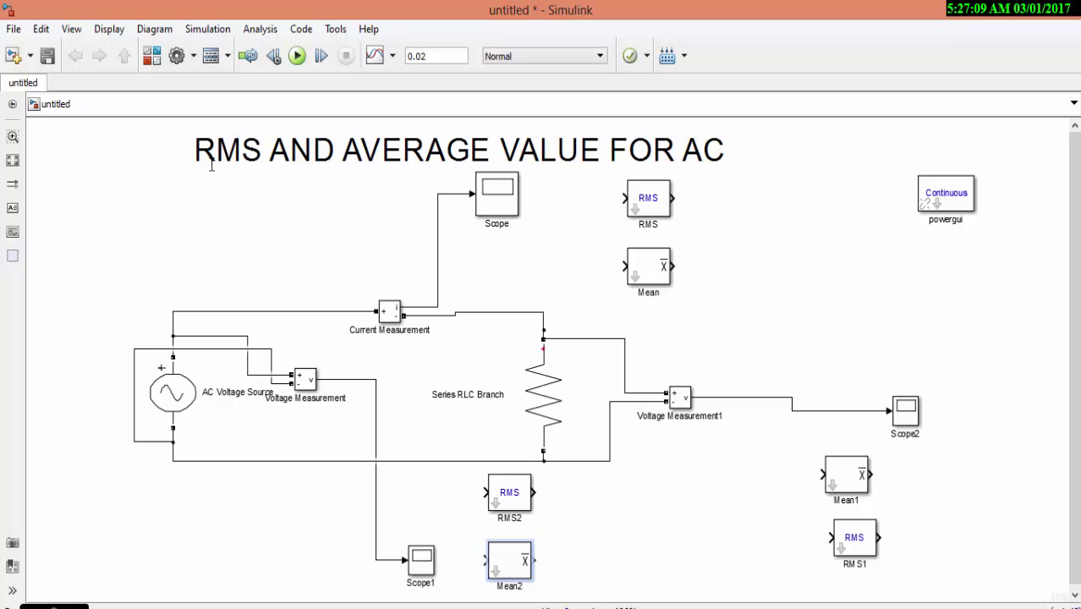
Step: Search the library for DISPLAY and add the Simulink Display block next to RMS and Mean
left_click(153, 57)
left_click(119, 34)
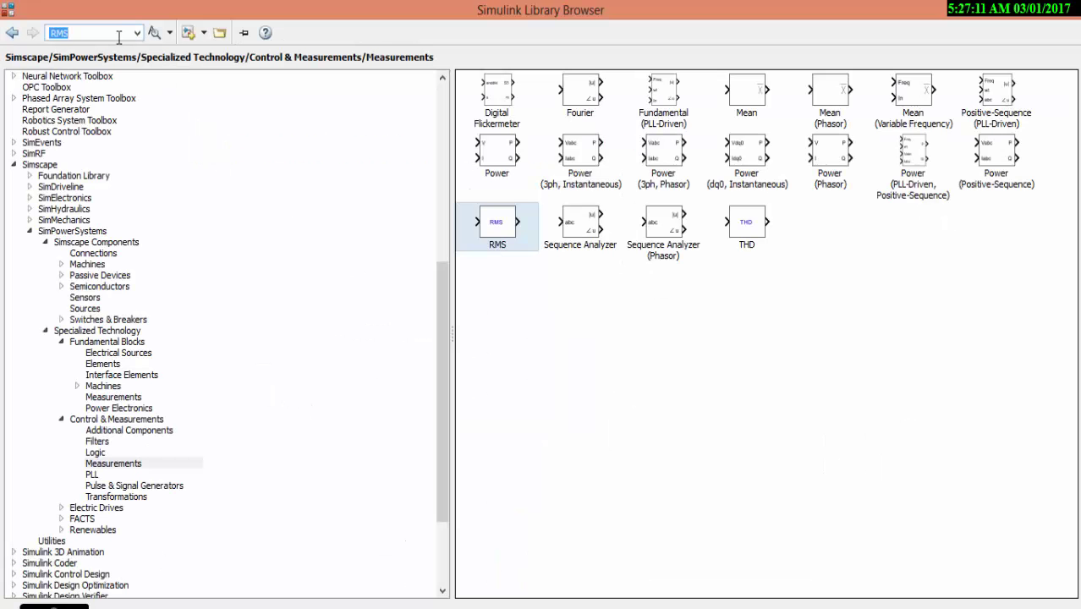
type("DIS")
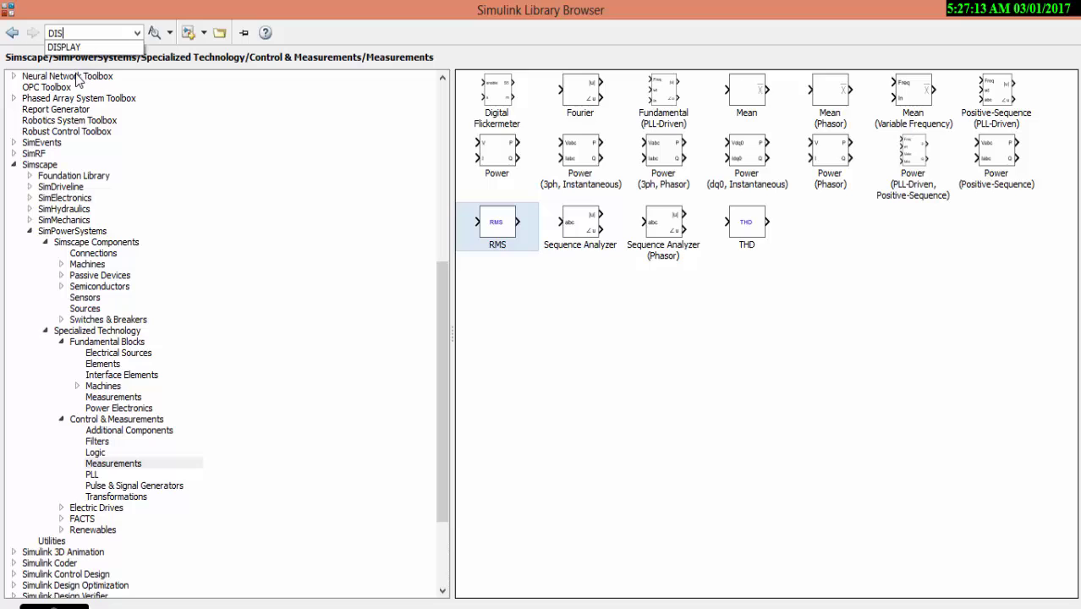
type("PLAY")
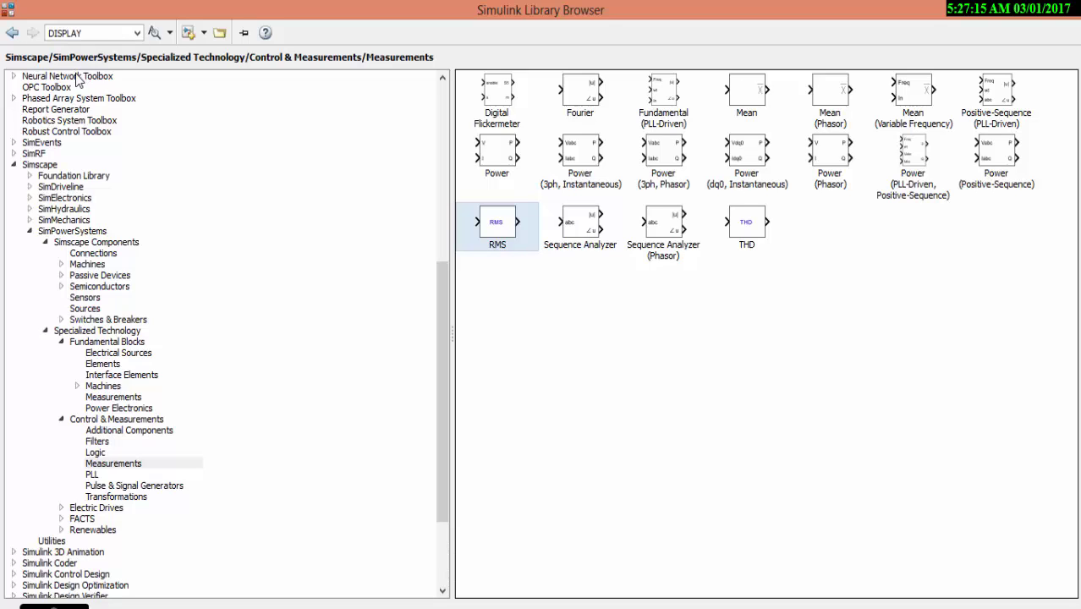
left_click(156, 35)
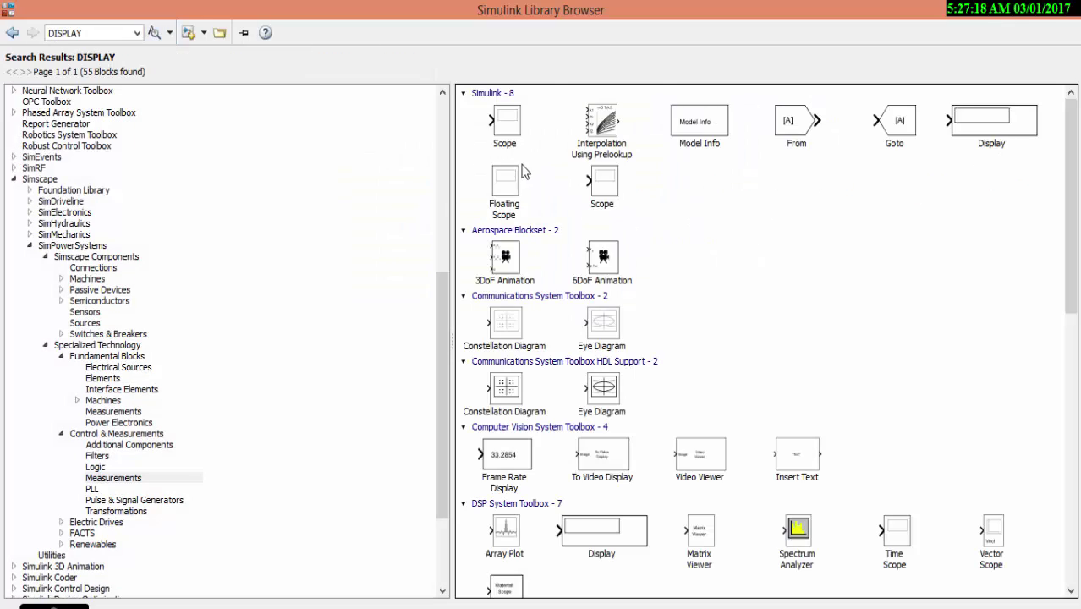
left_click(511, 131)
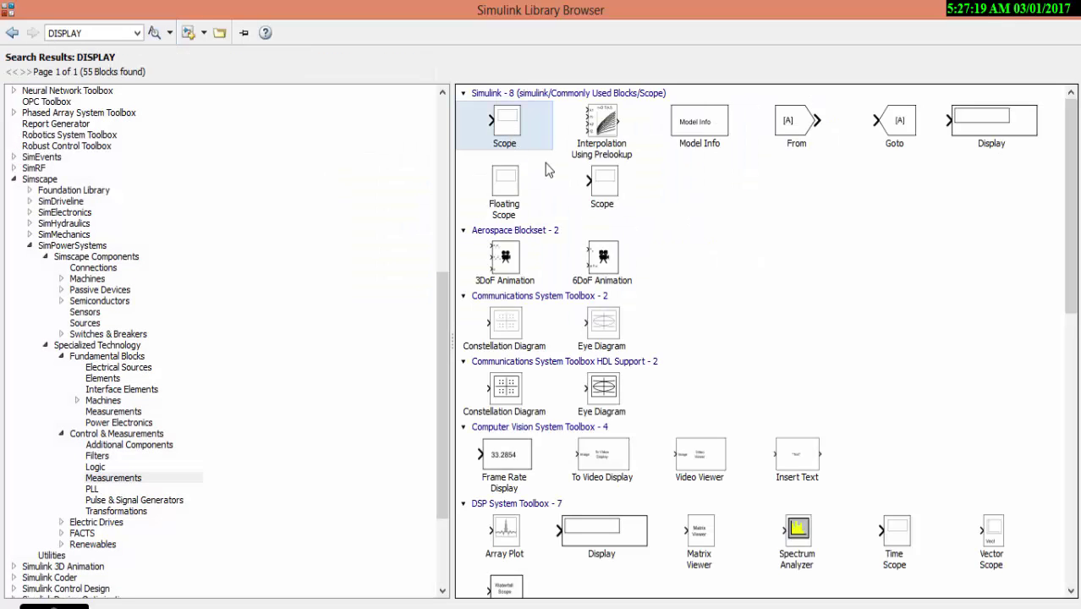
left_click(973, 127)
right_click(968, 140)
left_click(968, 141)
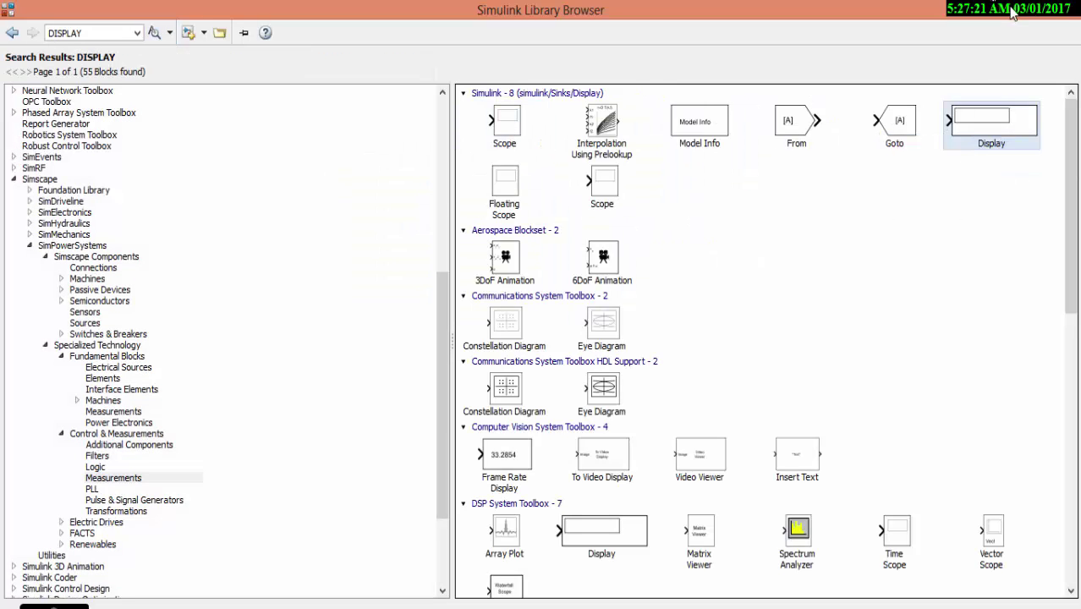
left_click_drag(584, 355, 636, 241)
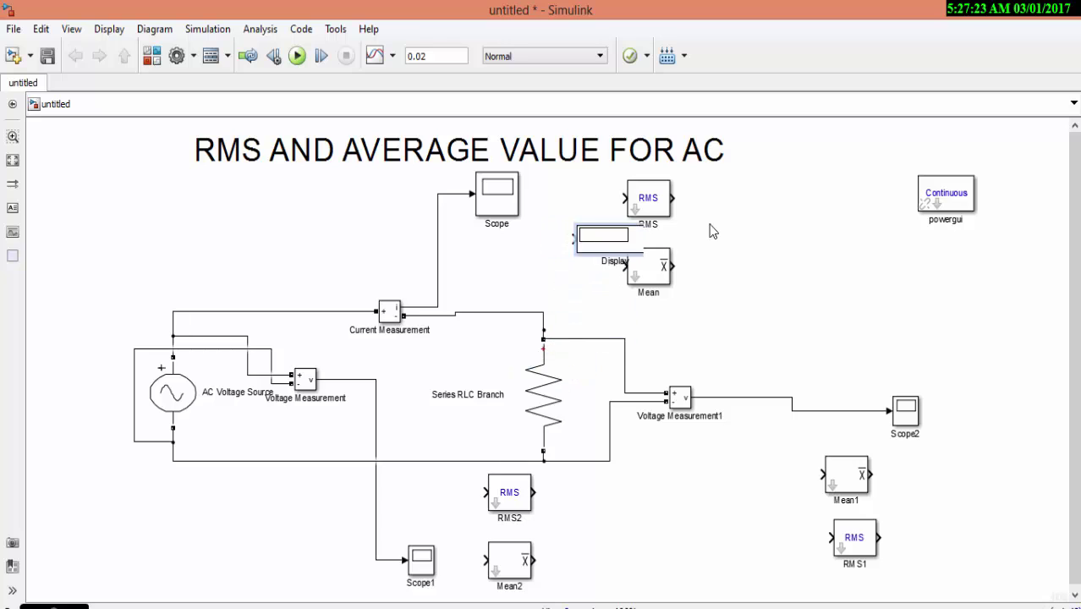
Step: Put the Display beside RMS and a copy, Display2, beside Mean1
left_click_drag(712, 231, 827, 252)
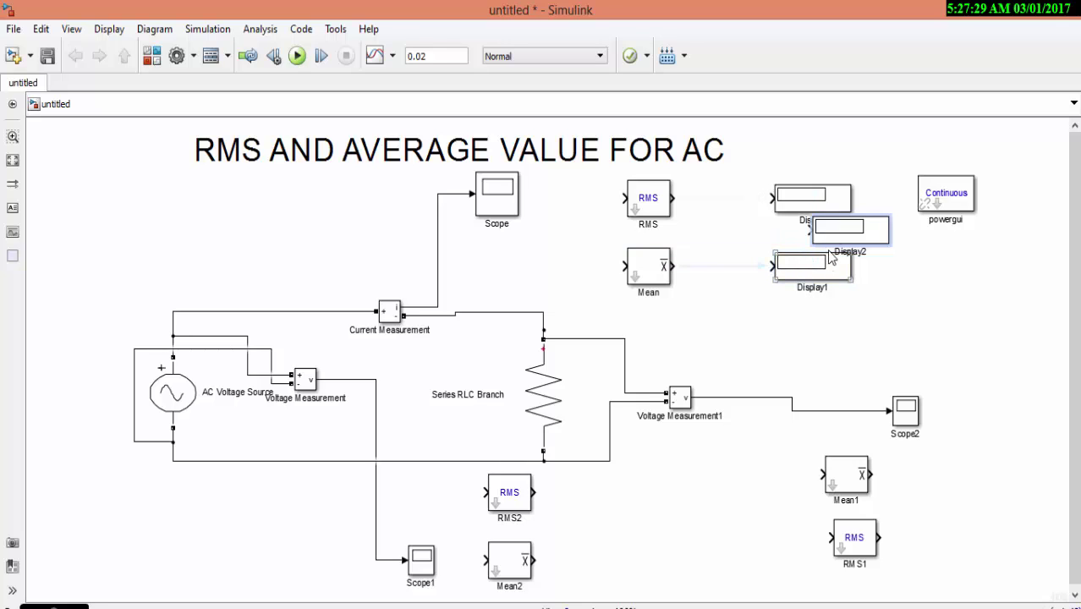
left_click_drag(843, 215, 941, 303)
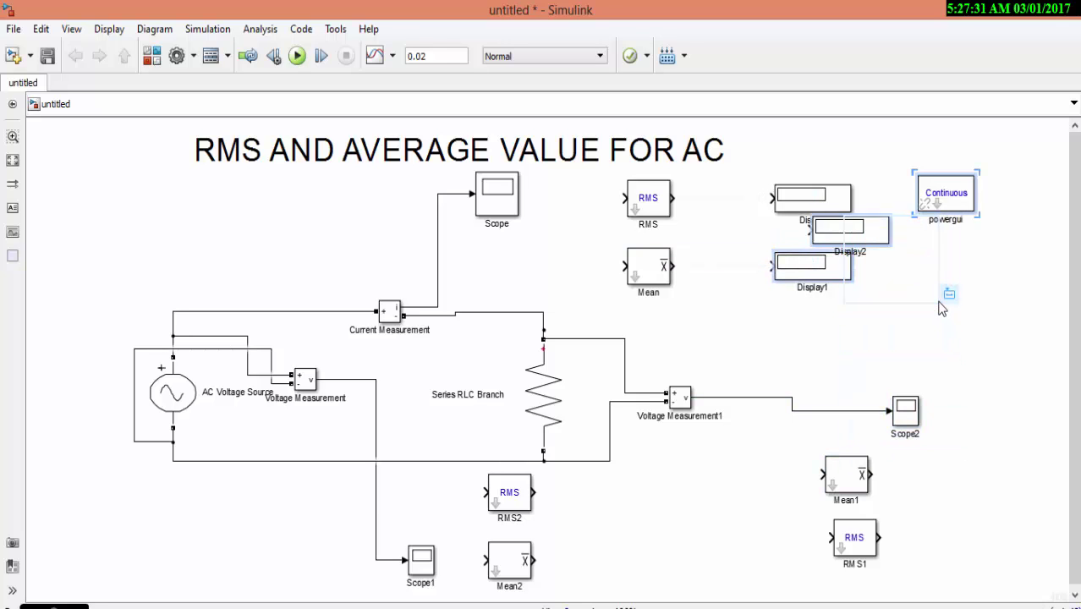
left_click(875, 238)
left_click_drag(875, 239, 987, 477)
Step: Paste three more Displays beside RMS1, RMS2 and Mean2, and feed RMS2 and Mean2 from the Scope1 voltage
key("ctrl+c")
key("ctrl+v")
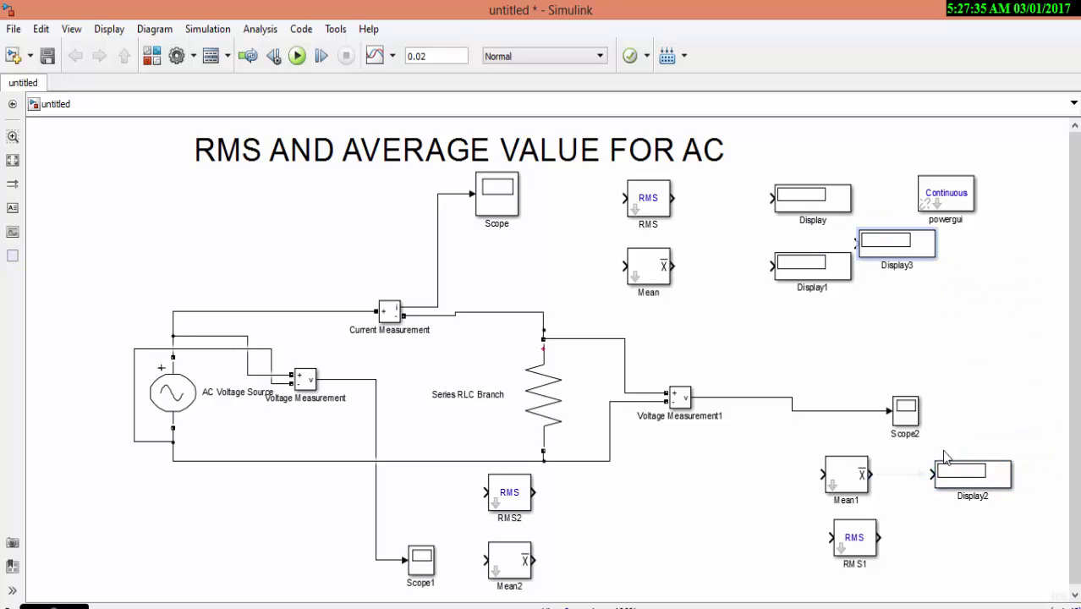
left_click_drag(892, 245, 979, 538)
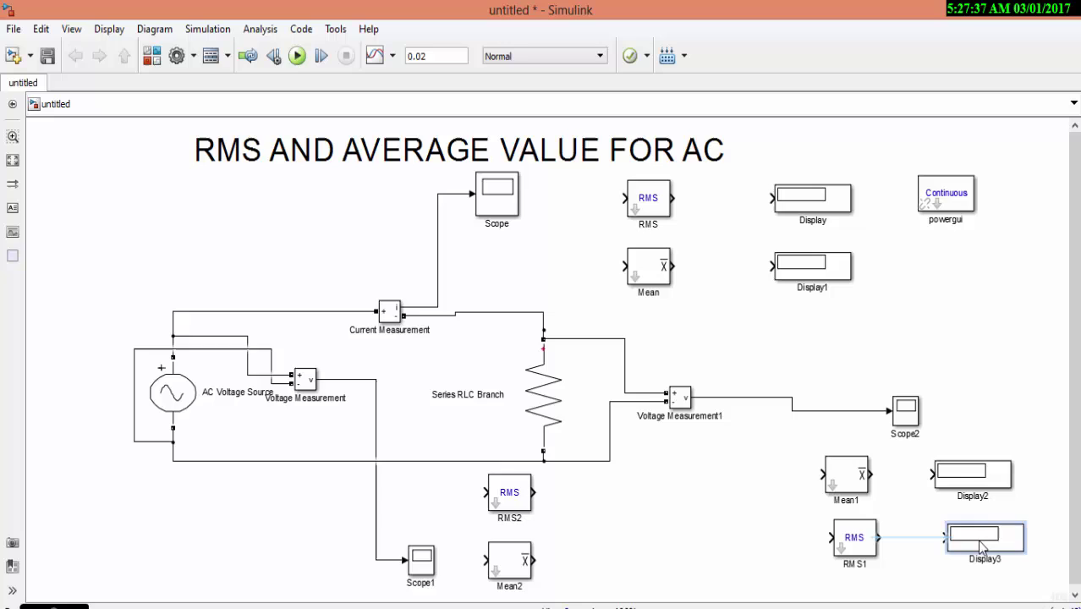
key("ctrl+v")
left_click_drag(911, 267, 637, 498)
key("ctrl+v")
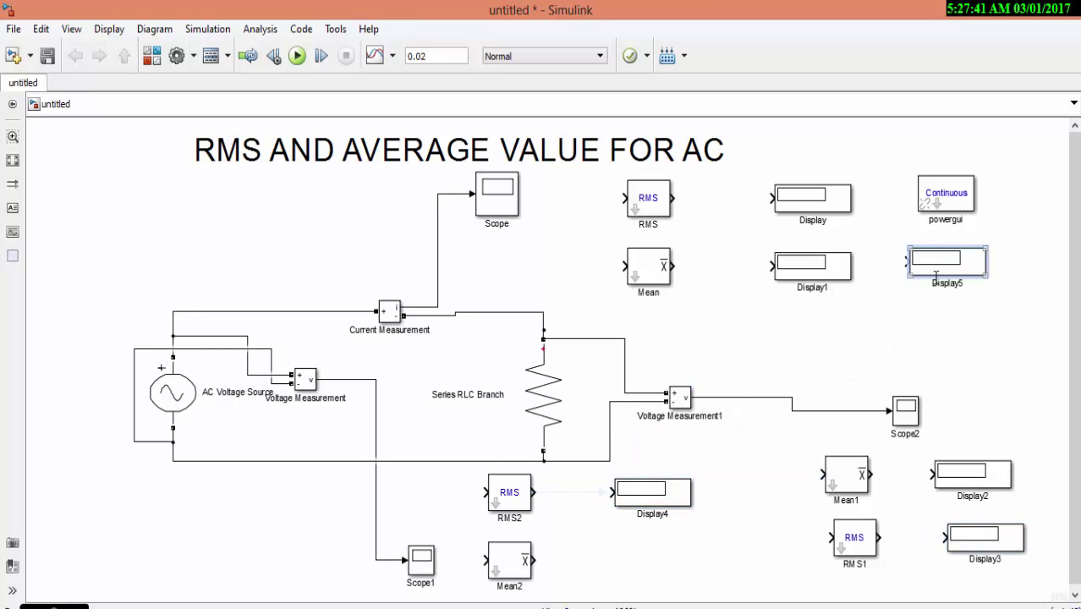
left_click_drag(931, 278, 659, 575)
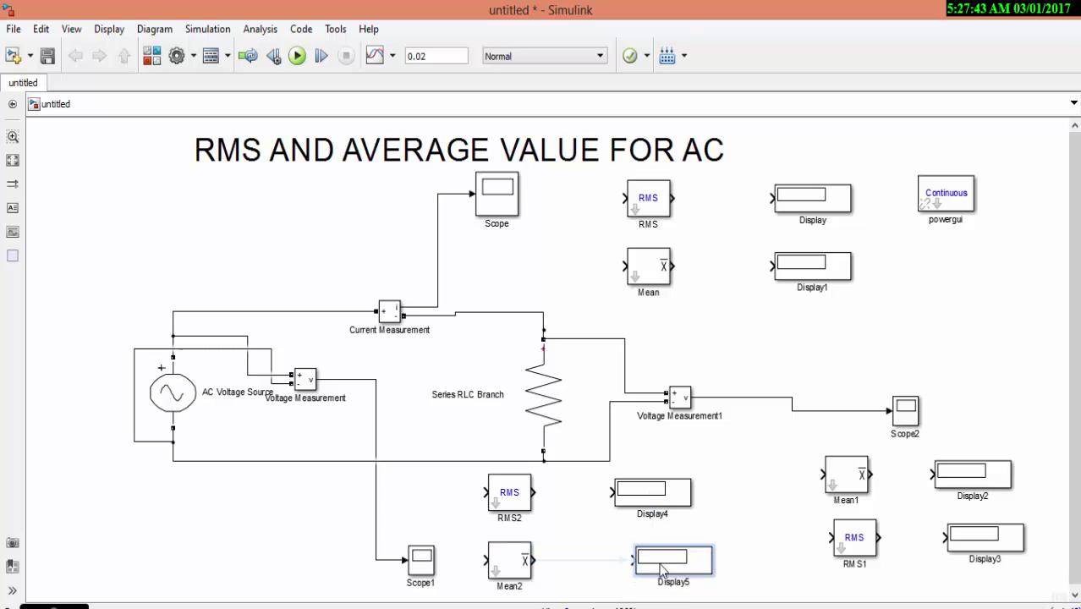
mouse_move(482, 491)
left_mouse_down()
mouse_move(367, 464)
mouse_move(376, 475)
left_mouse_up()
mouse_move(482, 560)
left_mouse_down()
mouse_move(386, 512)
mouse_move(377, 520)
left_mouse_up()
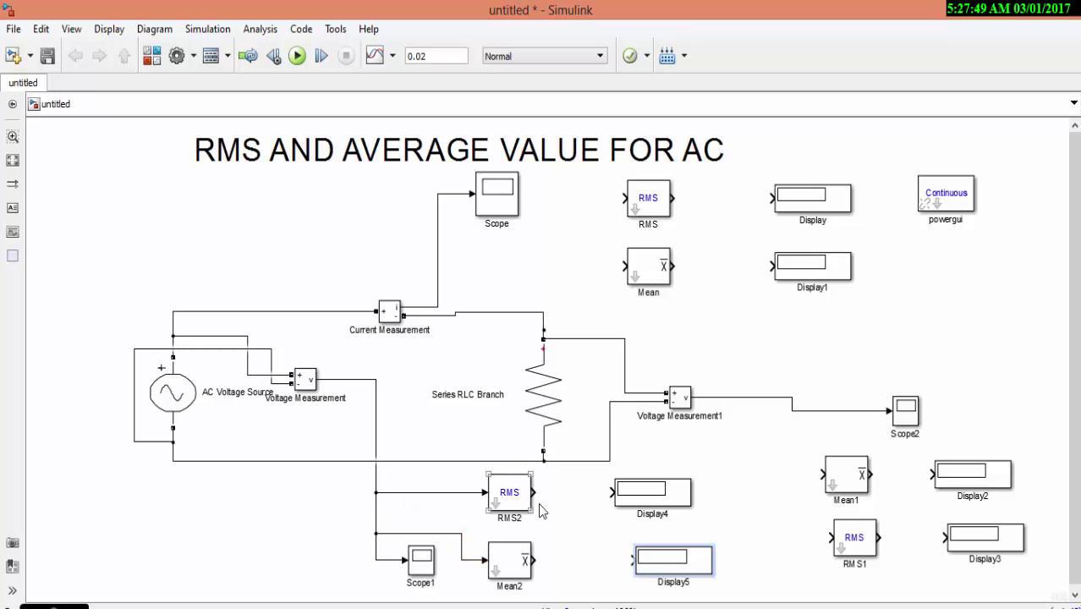
Step: Wire RMS2, Mean2, RMS and Mean outputs to their Displays, and feed RMS and Mean from the current signal
left_click_drag(534, 491, 615, 490)
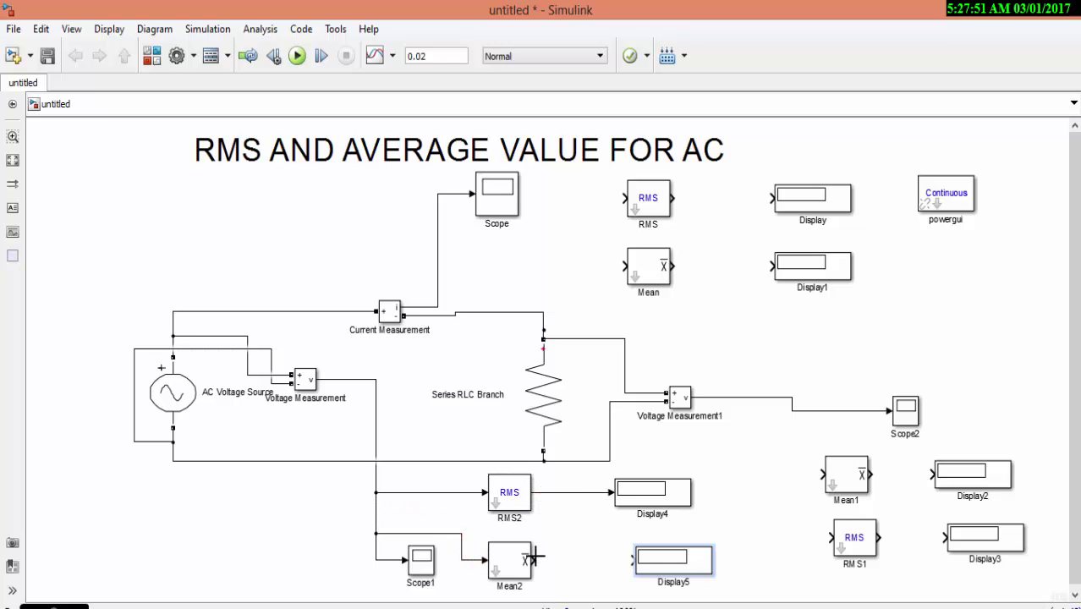
left_click_drag(536, 560, 635, 559)
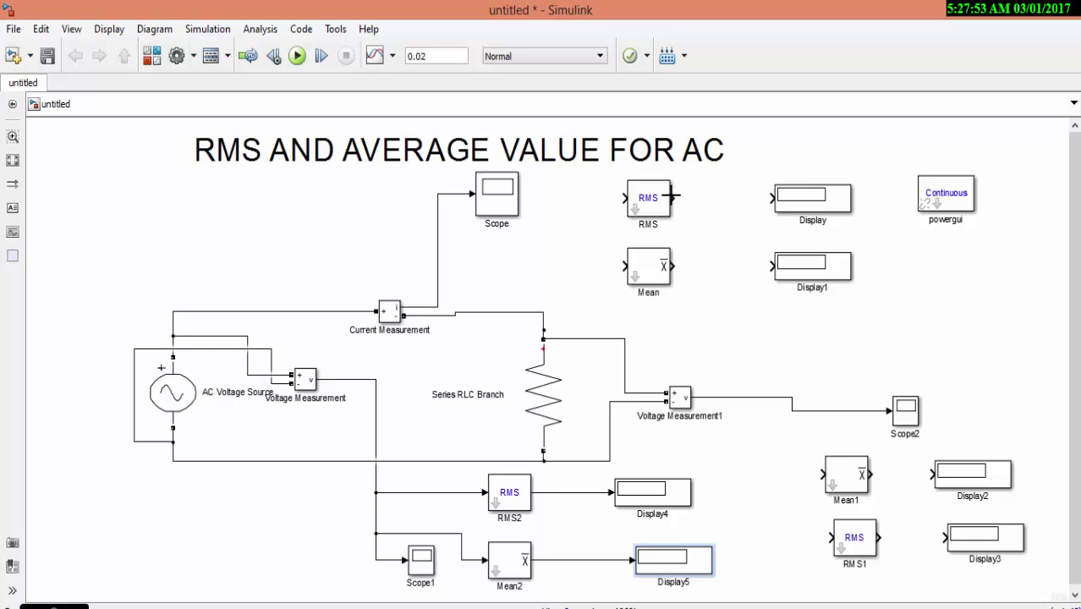
left_click_drag(673, 198, 773, 200)
left_click_drag(672, 264, 782, 264)
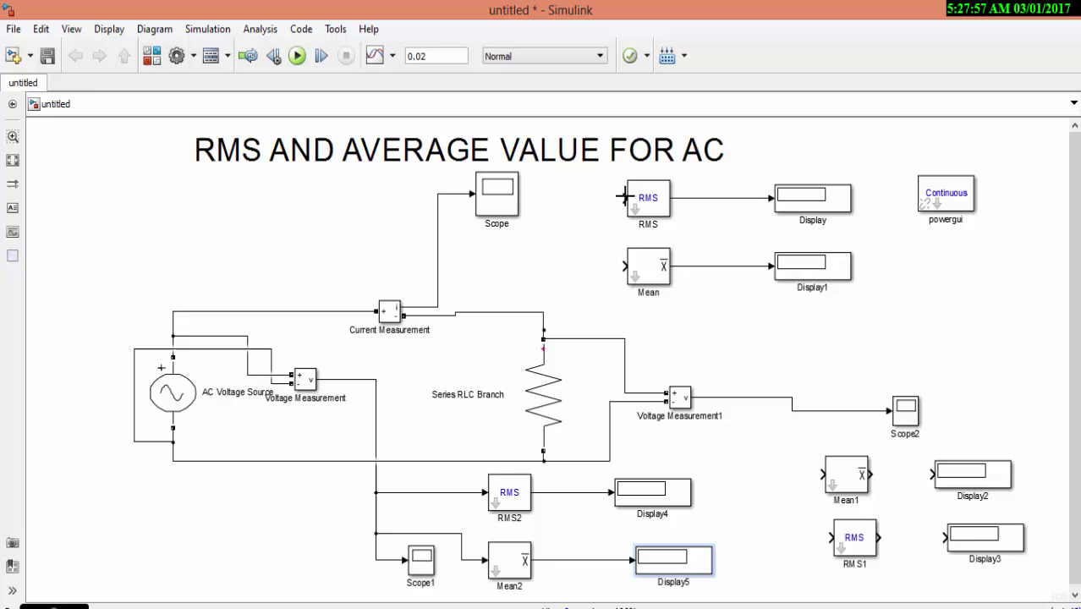
left_click_drag(624, 197, 438, 241)
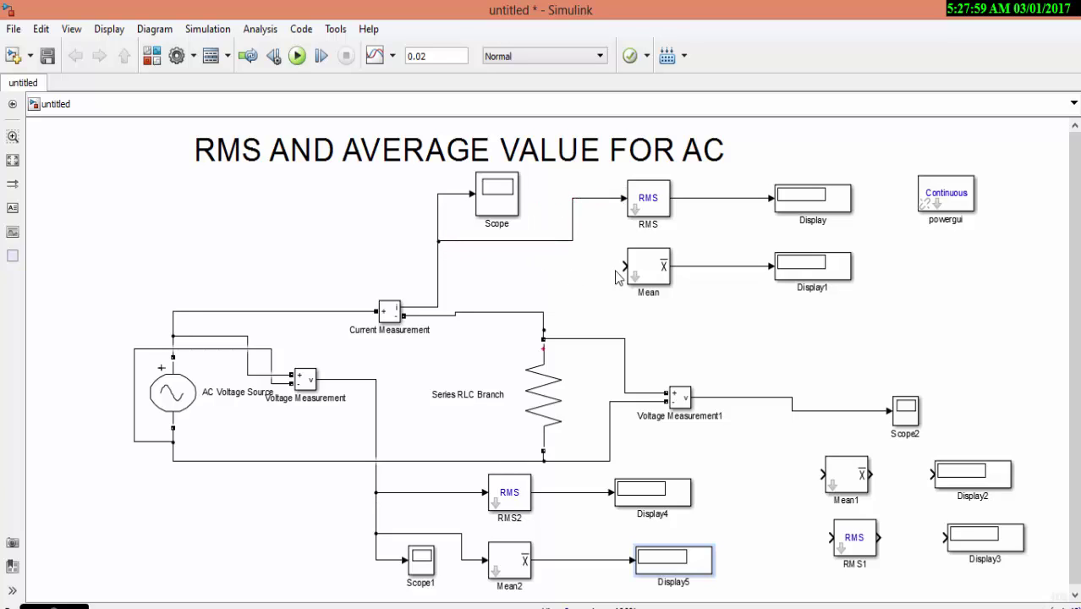
left_click_drag(627, 266, 438, 259)
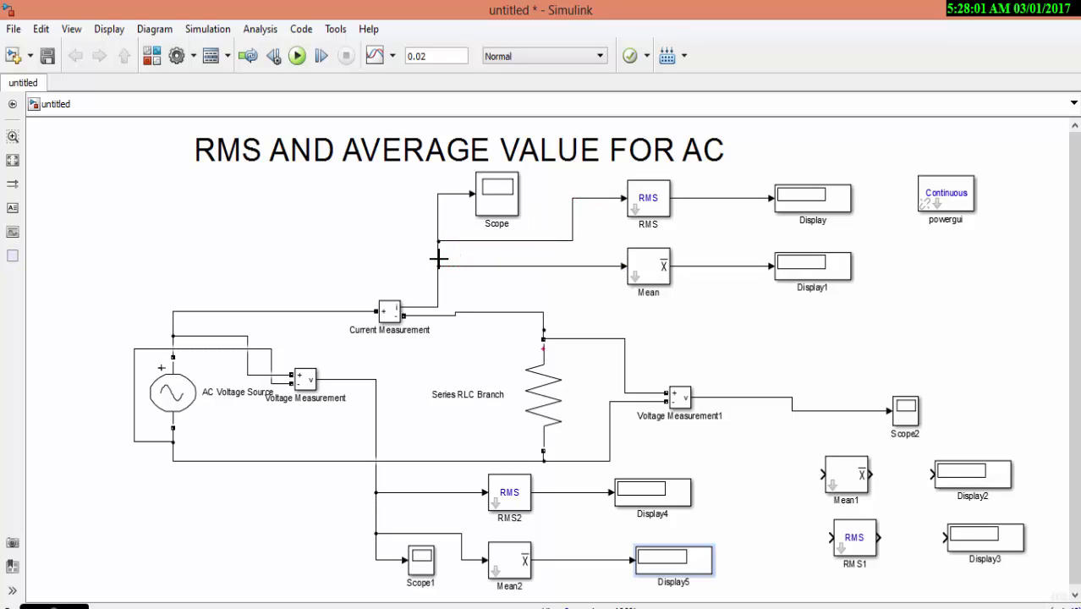
Step: Feed Mean1 and RMS1 from Voltage Measurement1 and wire their outputs to Display2 and Display3
left_click_drag(821, 474, 741, 395)
left_click(871, 533)
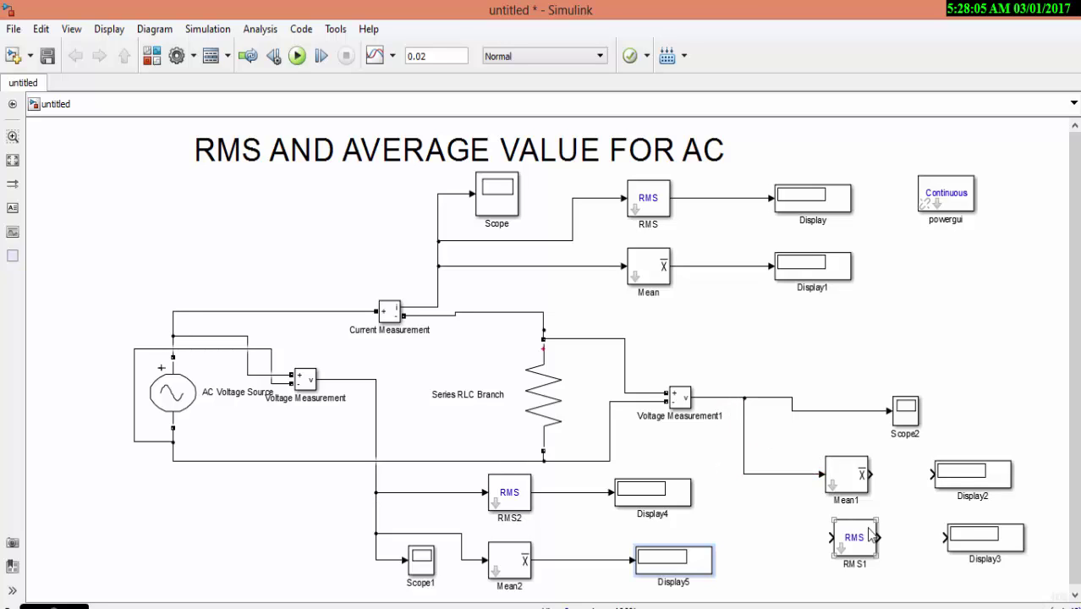
left_click_drag(831, 536, 710, 398)
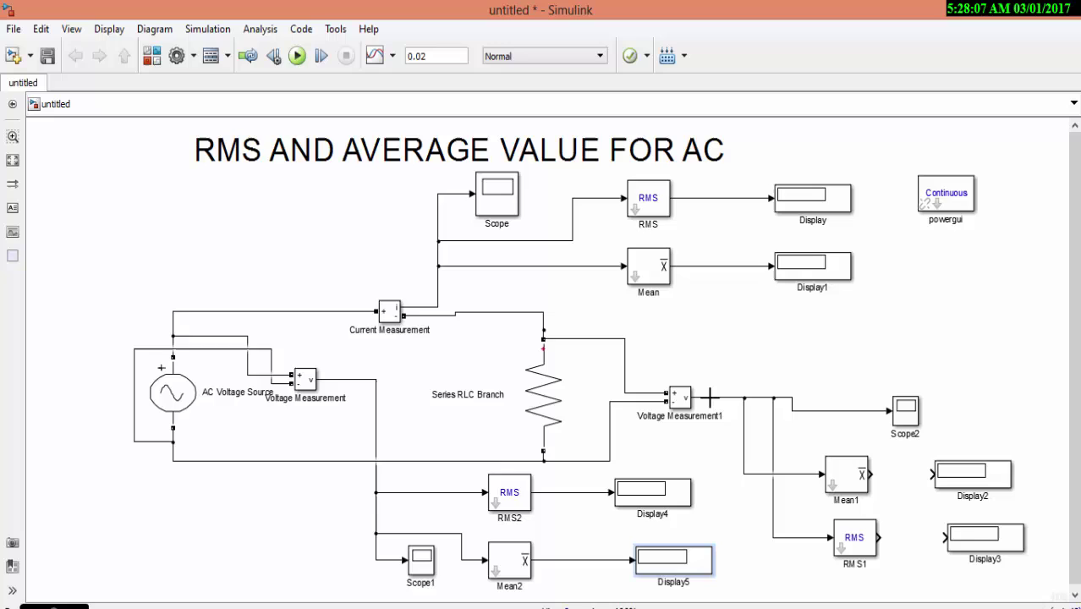
left_click_drag(871, 475, 937, 477)
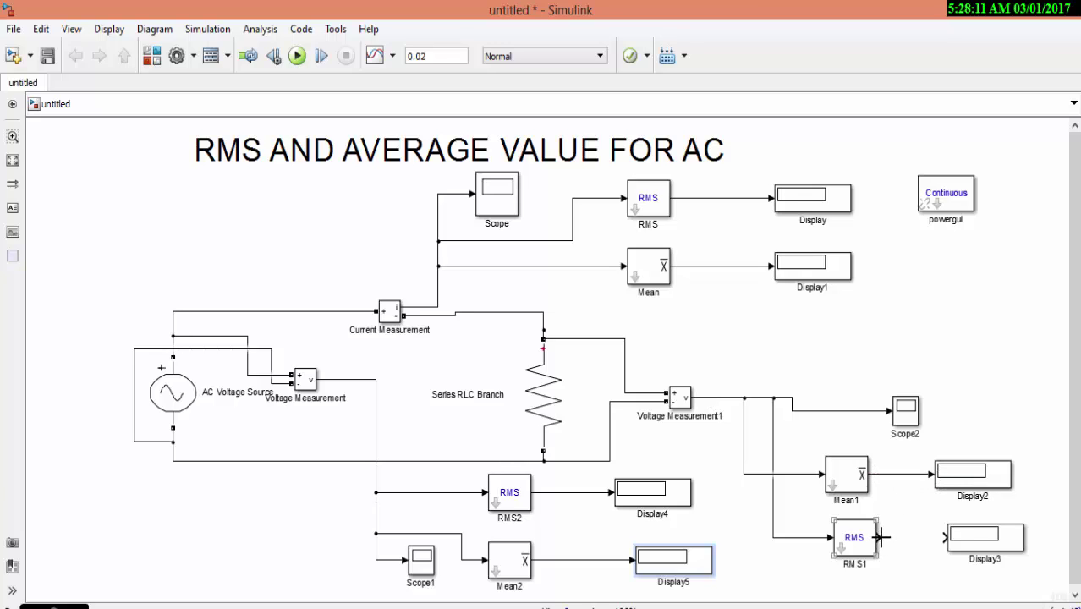
left_click_drag(879, 537, 950, 537)
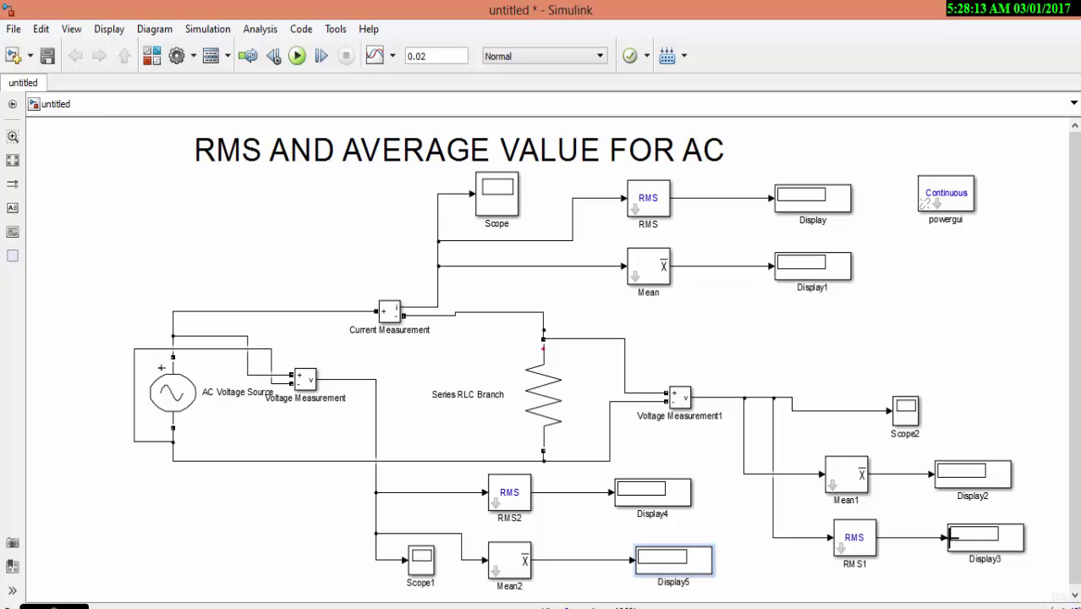
left_click(966, 470)
Step: Run the simulation so the Displays show current RMS 1.471, mean -0.1913, and voltage RMS 147.1, mean -19.13
left_click(914, 423)
left_click(301, 52)
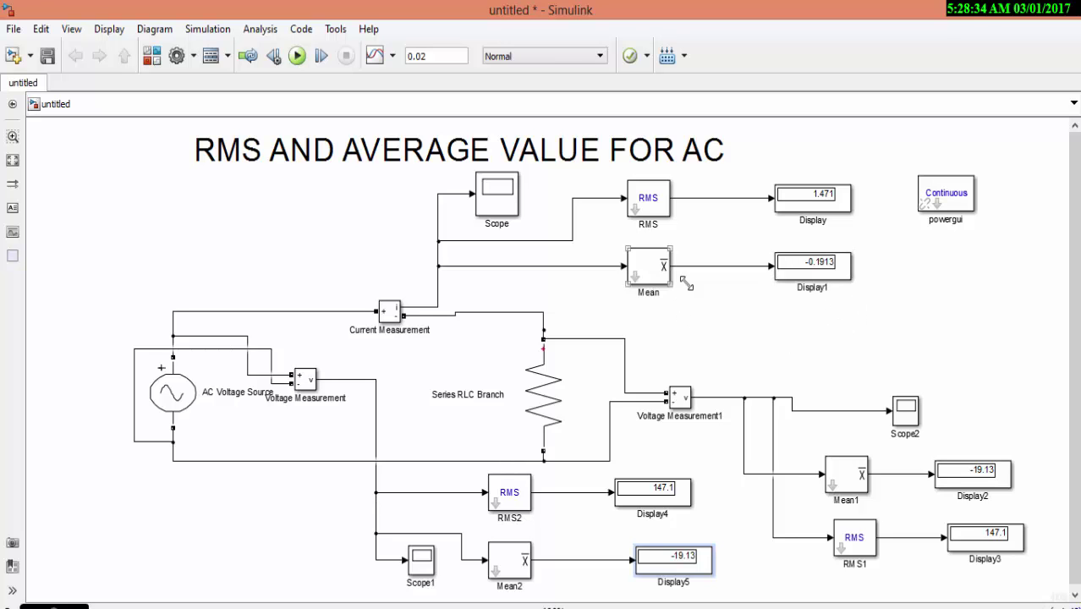
double_click(507, 199)
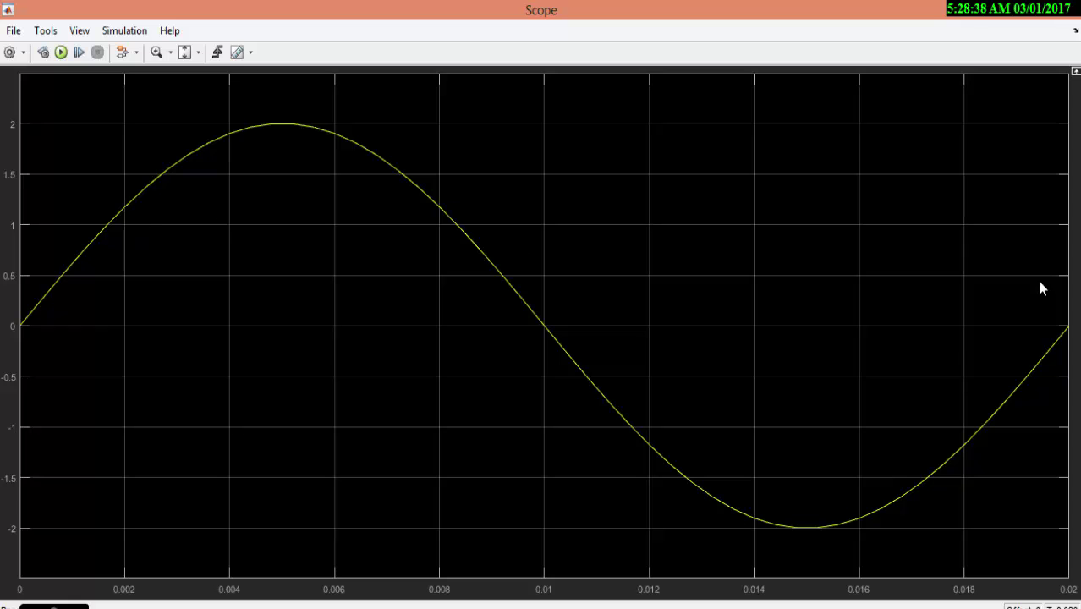
left_click(1072, 7)
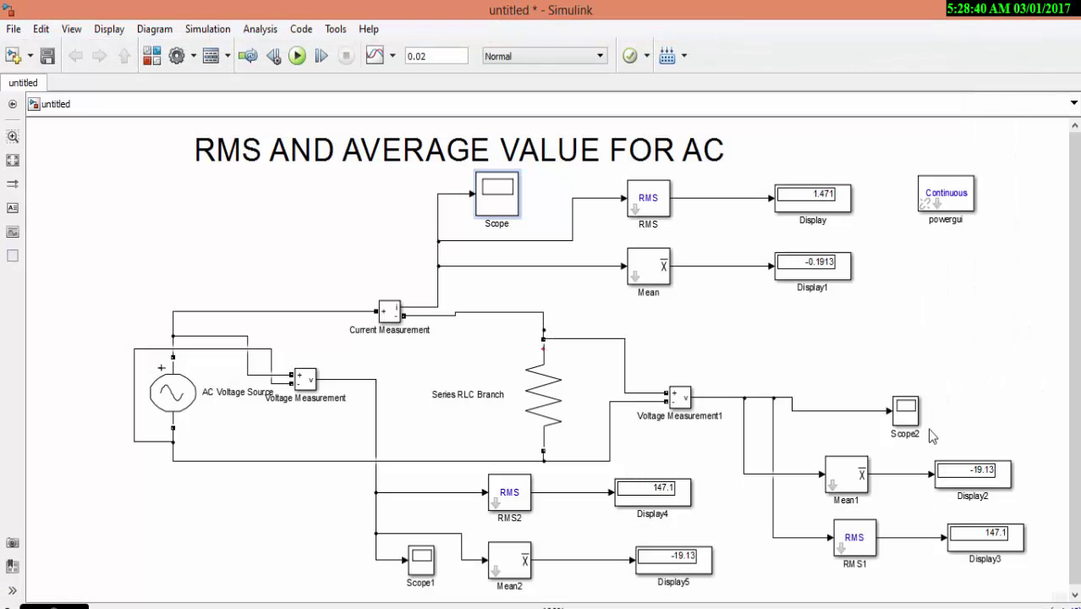
double_click(904, 407)
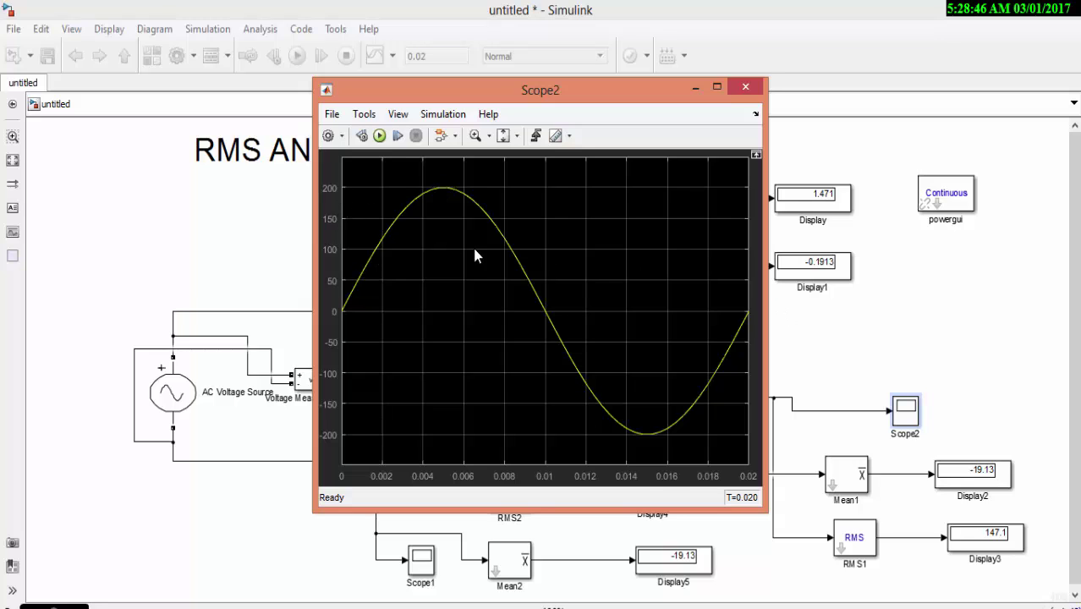
left_click(983, 547)
left_click(648, 379)
left_click(1009, 533)
left_click(980, 468)
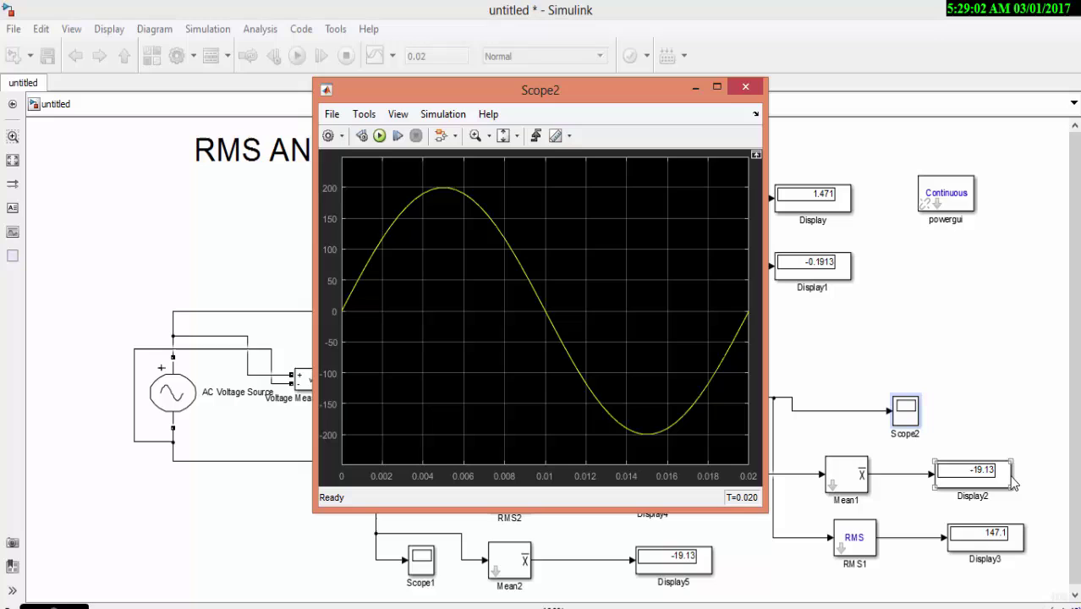
left_click(998, 540)
left_click(723, 197)
left_click(745, 86)
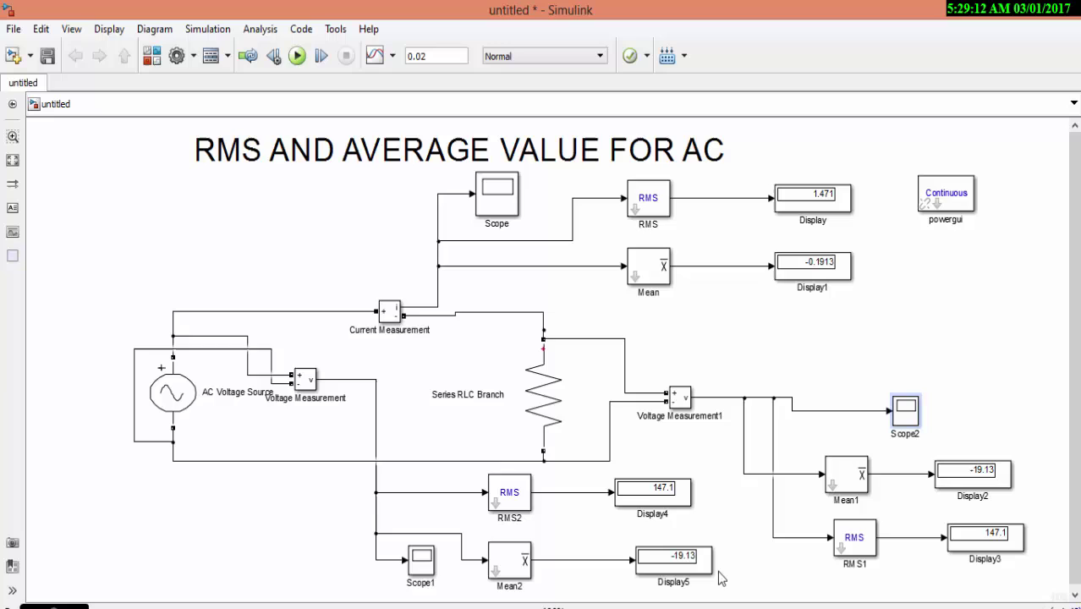
left_click(667, 512)
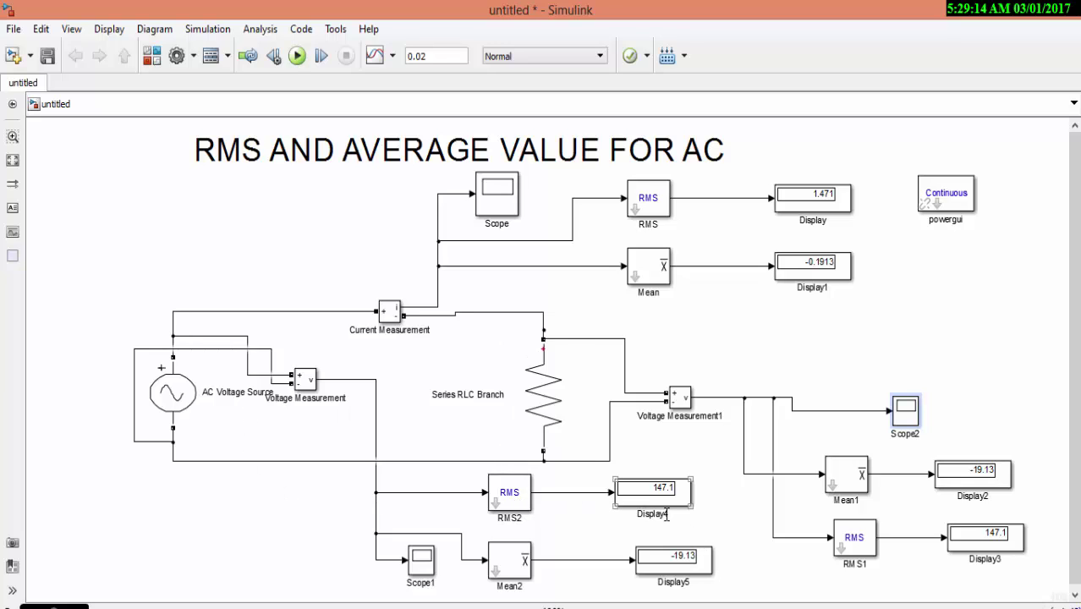
left_click(682, 510)
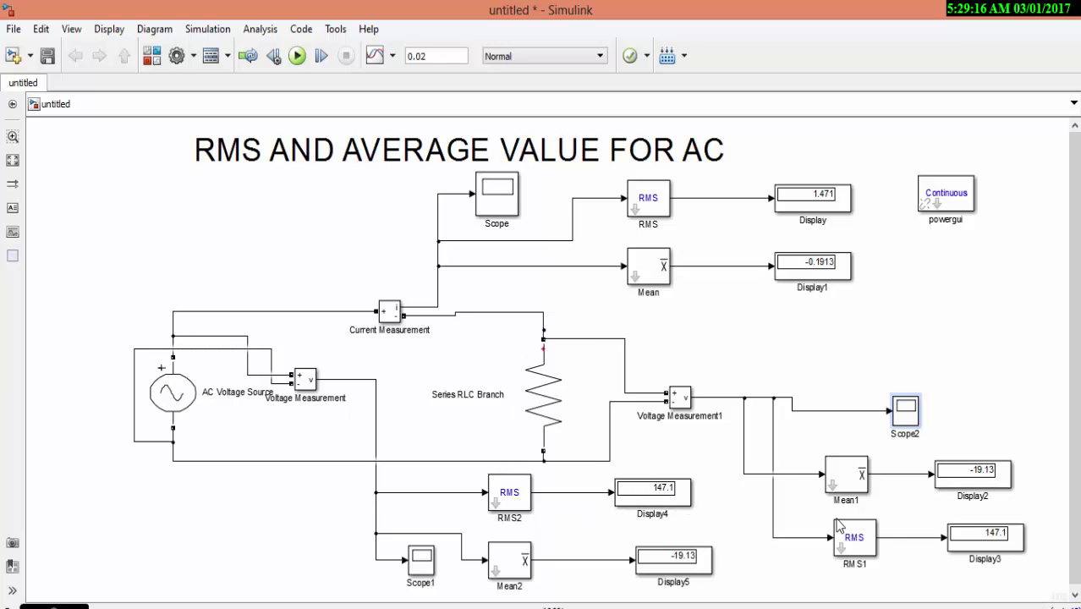